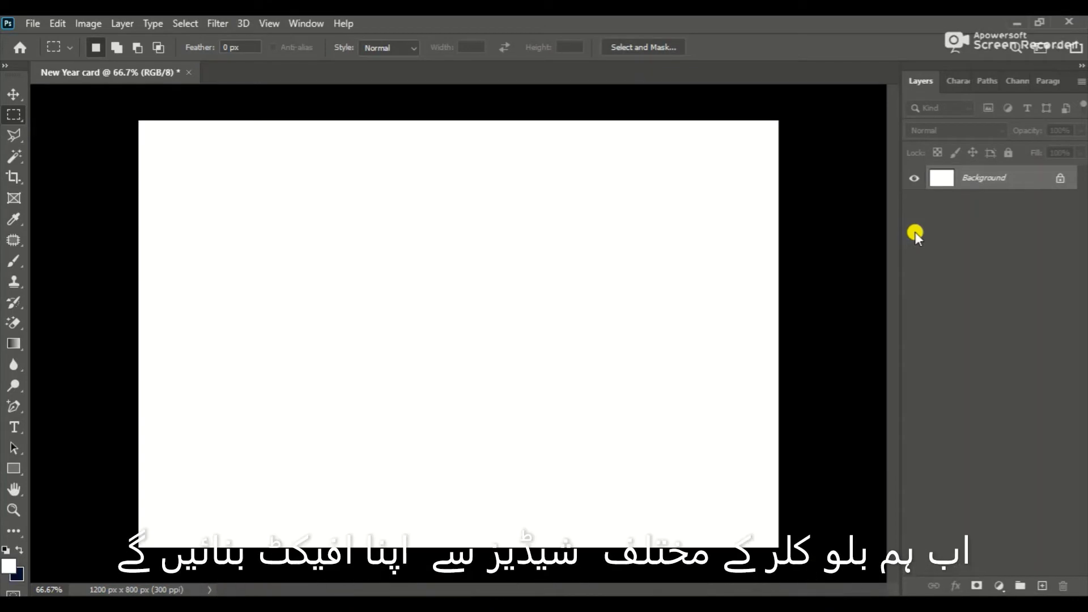
Step: Fill the Background layer with the dark navy background color and set the foreground color to #05277b
{"action": "key", "text": "ctrl+BackSpace"}
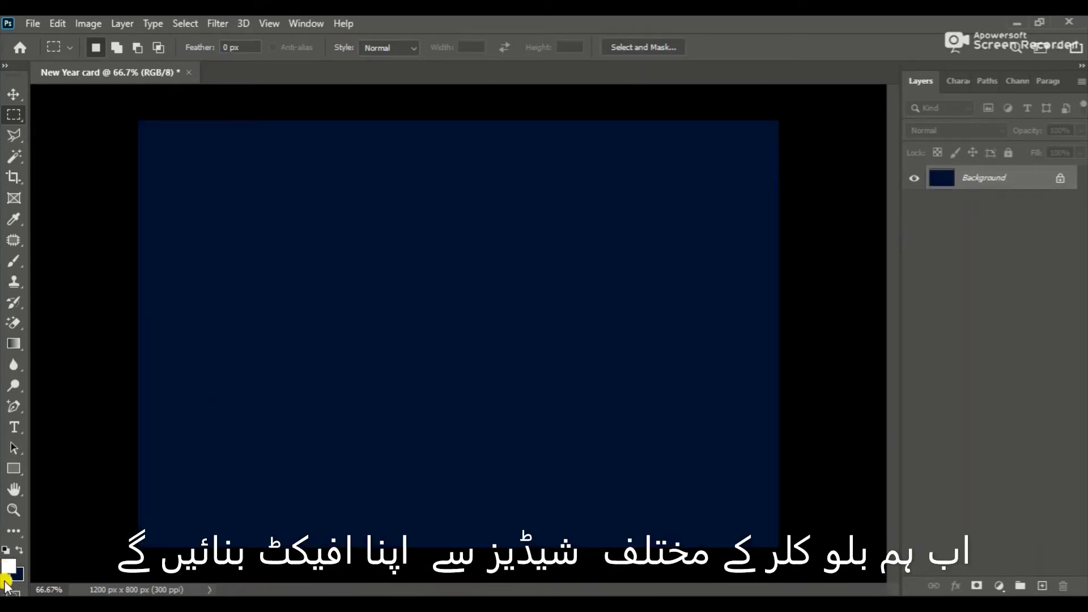
{"action": "left_click", "coordinate": [8, 565]}
{"action": "left_click", "coordinate": [487, 292]}
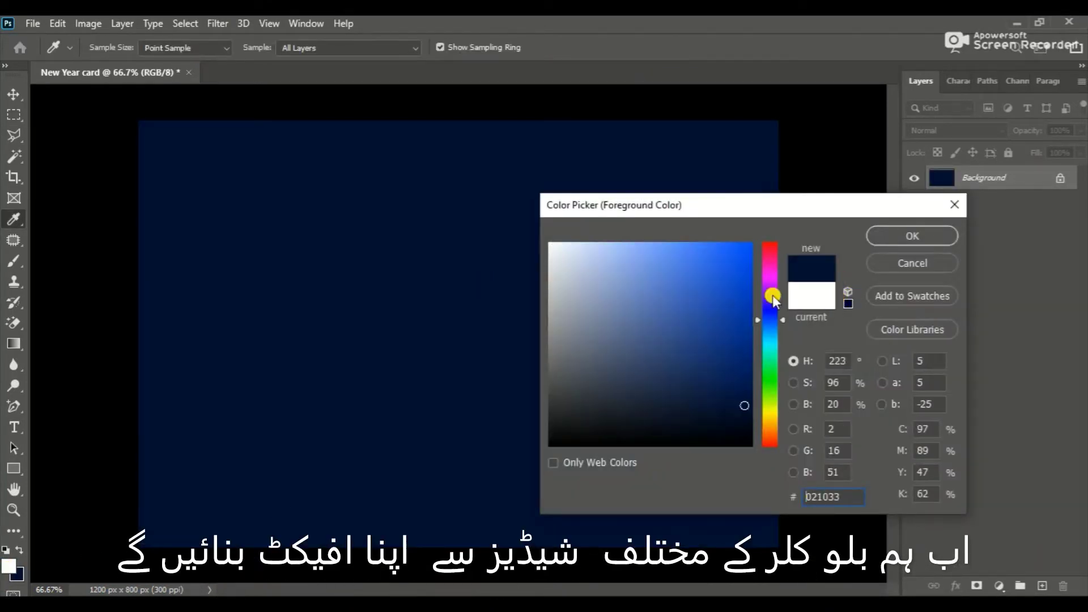
{"action": "left_click", "coordinate": [744, 348]}
{"action": "left_click", "coordinate": [906, 235]}
Step: Draw a foreground-to-transparent radial gradient from the top center of the canvas downward, redoing the oversized second pass shorter
{"action": "key", "text": "g"}
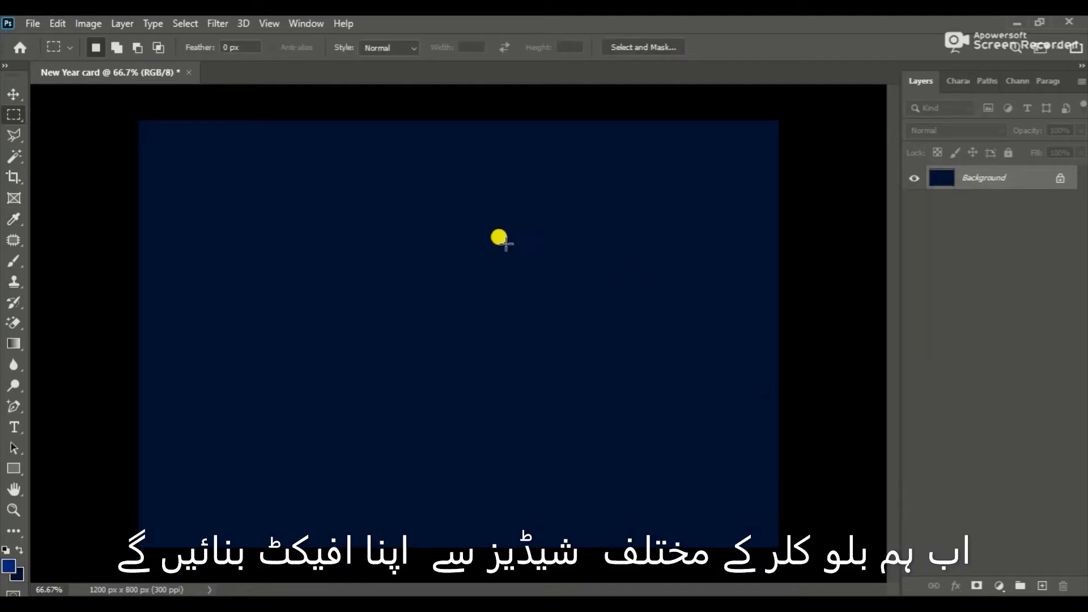
{"action": "mouse_move", "coordinate": [466, 113]}
{"action": "left_mouse_down"}
{"action": "mouse_move", "coordinate": [463, 512]}
{"action": "mouse_move", "coordinate": [475, 504]}
{"action": "left_mouse_up"}
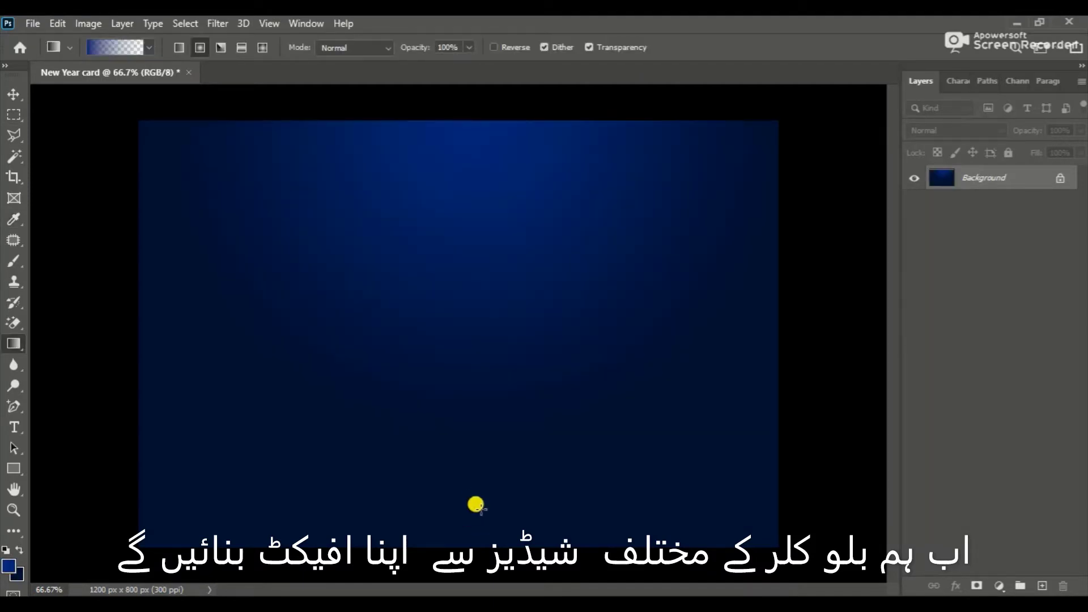
{"action": "left_click_drag", "start_coordinate": [428, 122], "coordinate": [430, 578]}
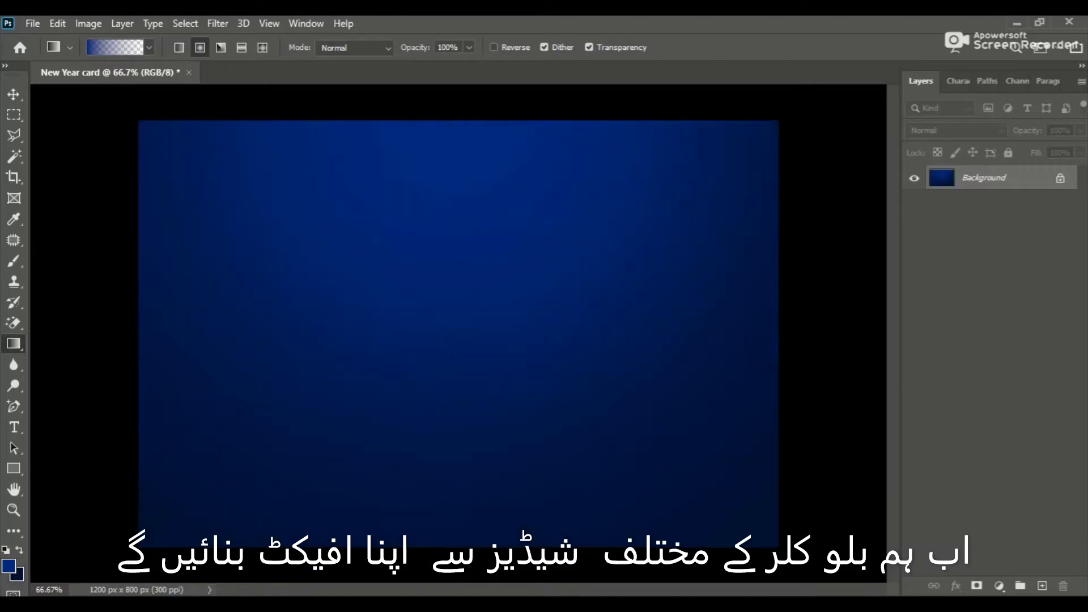
{"action": "key", "text": "ctrl+z"}
{"action": "left_click_drag", "start_coordinate": [425, 110], "coordinate": [425, 488]}
Step: Pick a brighter blue foreground color and layer radial gradients downward from the canvas's top center, redoing the overly long last one
{"action": "left_click", "coordinate": [10, 570]}
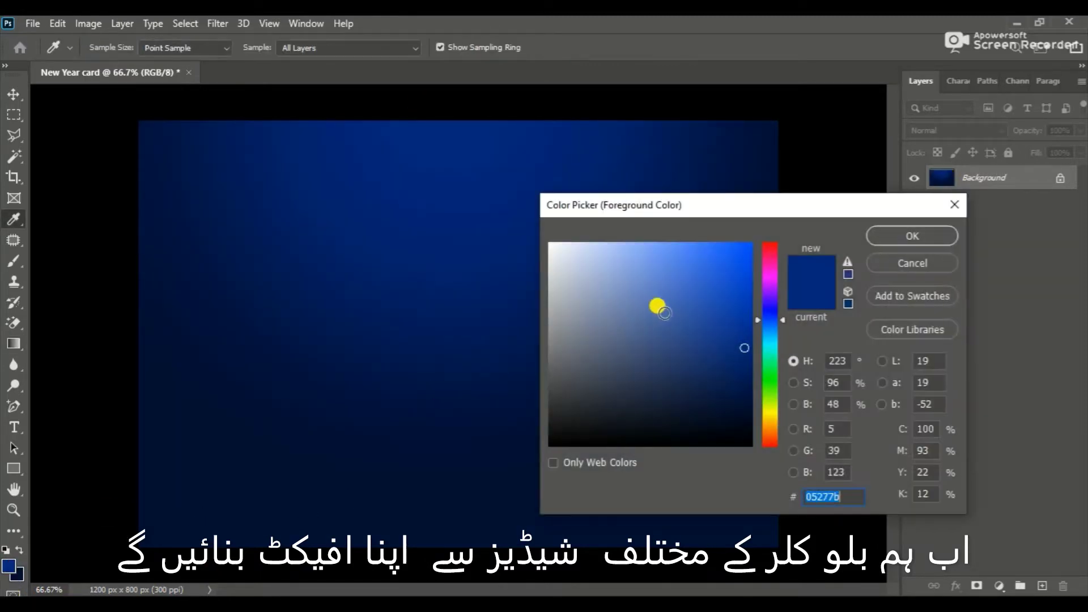
{"action": "left_click", "coordinate": [736, 312]}
{"action": "left_click", "coordinate": [893, 237]}
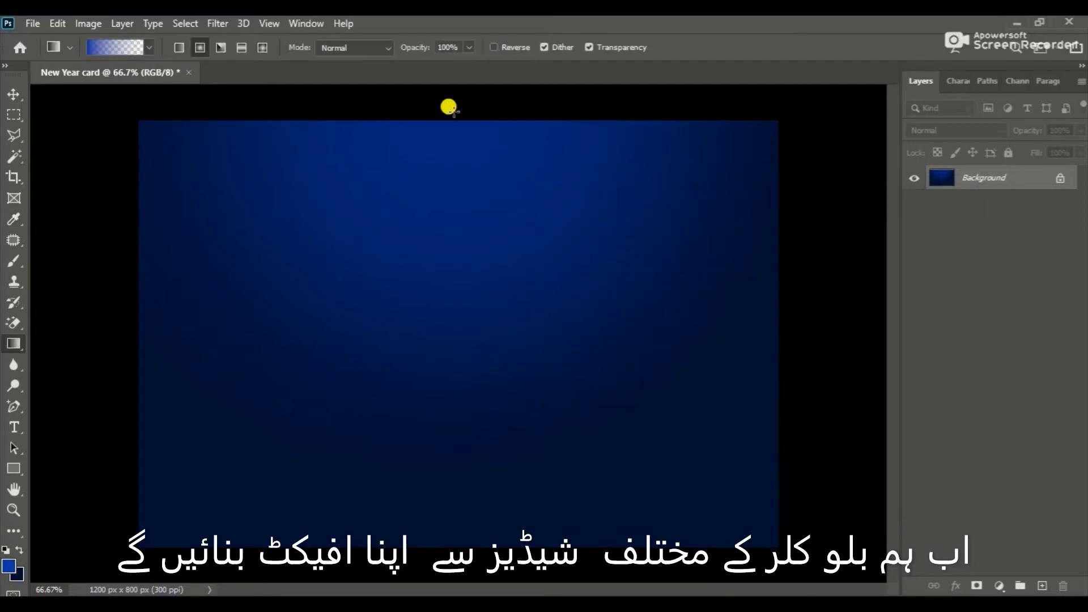
{"action": "left_click_drag", "start_coordinate": [448, 110], "coordinate": [427, 552]}
{"action": "left_click_drag", "start_coordinate": [471, 104], "coordinate": [450, 549]}
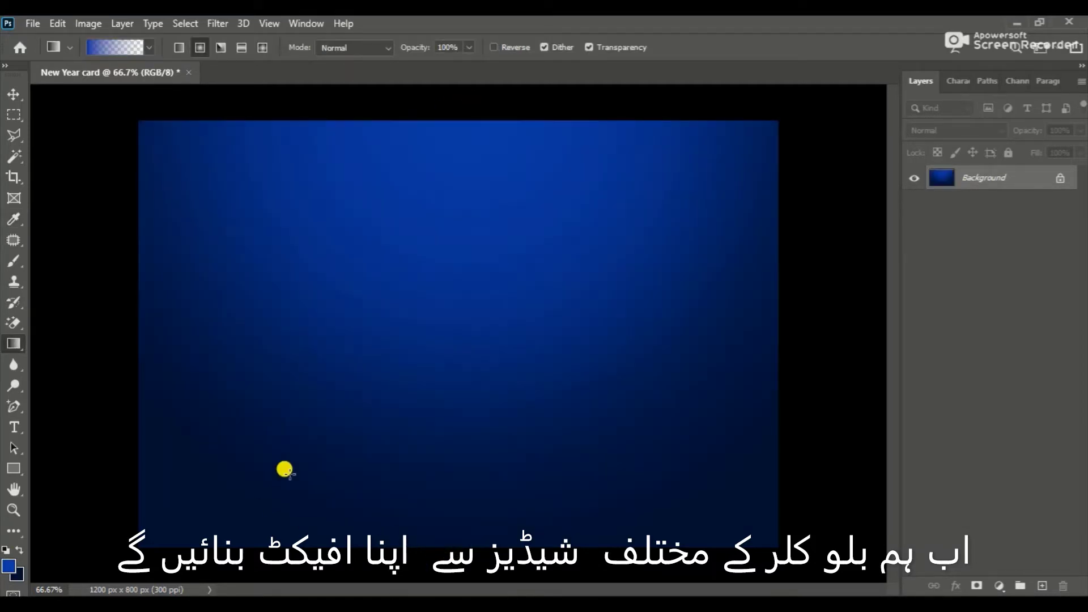
{"action": "key", "text": "ctrl+z"}
{"action": "left_click_drag", "start_coordinate": [451, 92], "coordinate": [454, 434]}
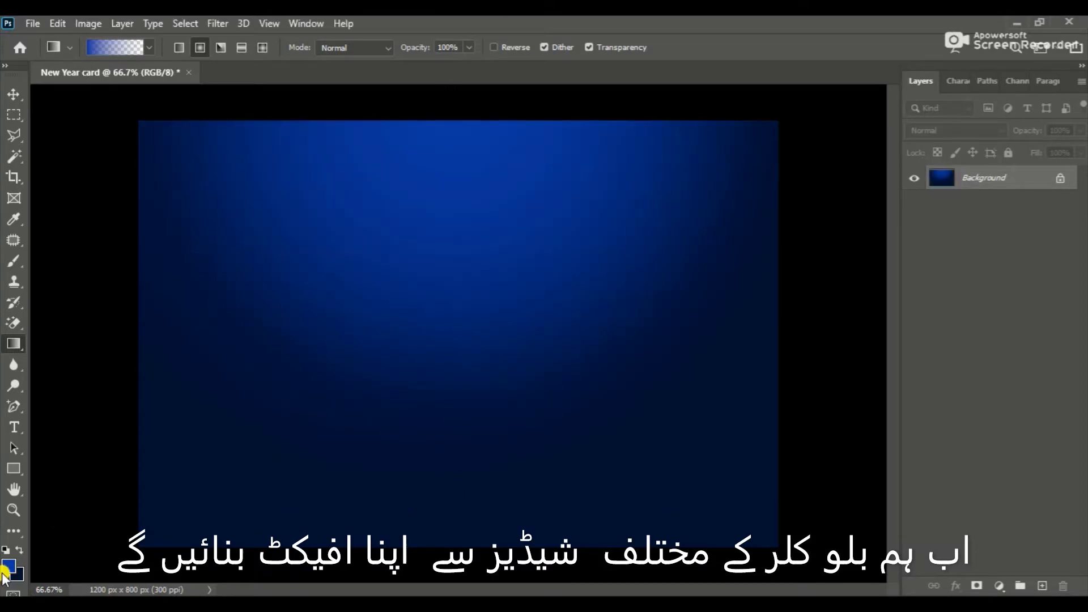
Step: Try radial gradients from the canvas's top center with the foreground color set to #125ec6
{"action": "left_click", "coordinate": [8, 566]}
{"action": "left_click", "coordinate": [768, 321]}
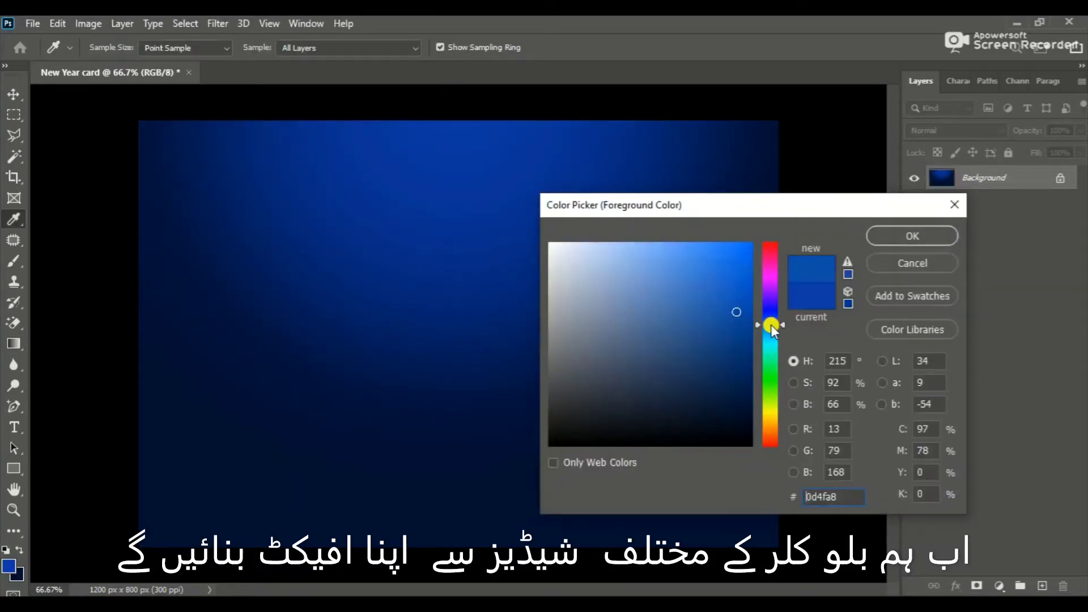
{"action": "left_click", "coordinate": [730, 285]}
{"action": "left_click", "coordinate": [907, 235]}
{"action": "left_click_drag", "start_coordinate": [474, 108], "coordinate": [493, 380]}
{"action": "left_click_drag", "start_coordinate": [451, 114], "coordinate": [455, 470]}
{"action": "key", "text": "ctrl+z"}
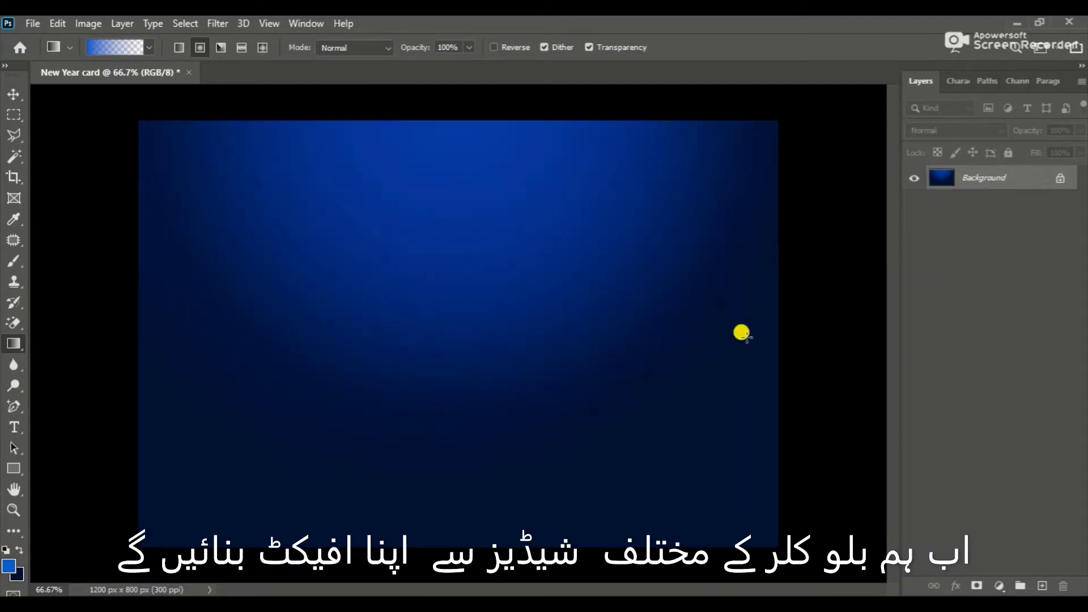
Step: Shift the foreground color to a lighter, more cyan blue and build up a radial glow from the canvas's top center
{"action": "left_click", "coordinate": [8, 566]}
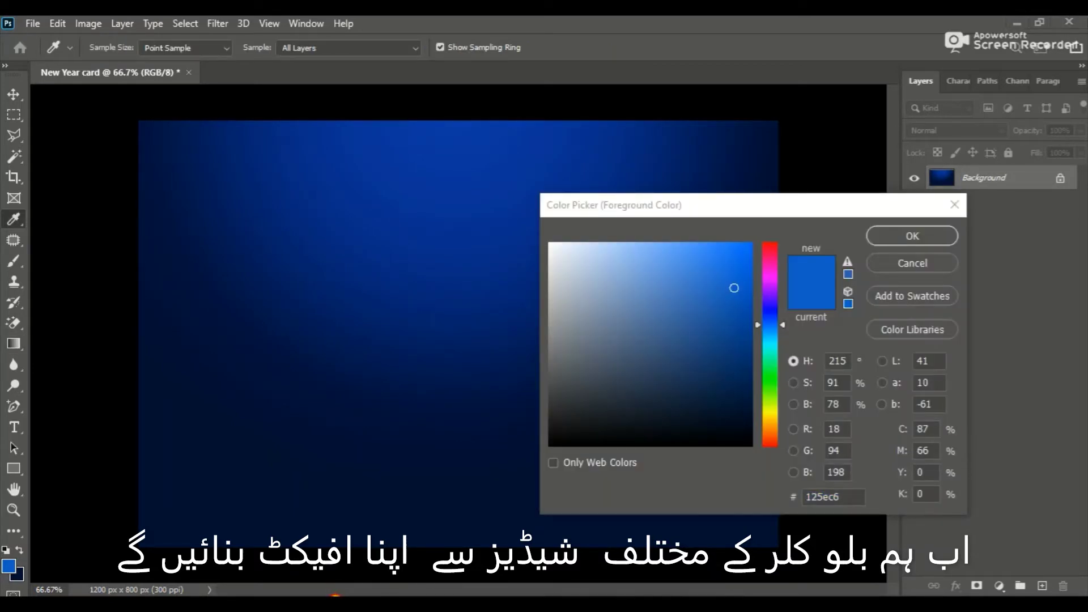
{"action": "left_click", "coordinate": [774, 331]}
{"action": "left_click", "coordinate": [913, 236]}
{"action": "key", "text": "v"}
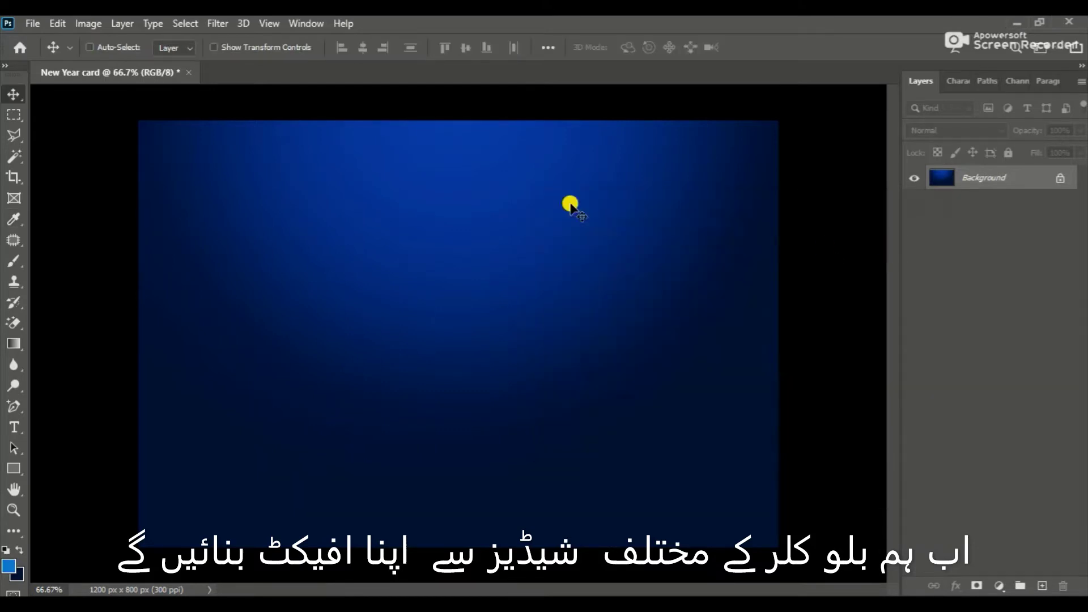
{"action": "key", "text": "g"}
{"action": "left_click_drag", "start_coordinate": [447, 106], "coordinate": [448, 476]}
{"action": "key", "text": "ctrl+z"}
{"action": "left_click_drag", "start_coordinate": [433, 107], "coordinate": [440, 509]}
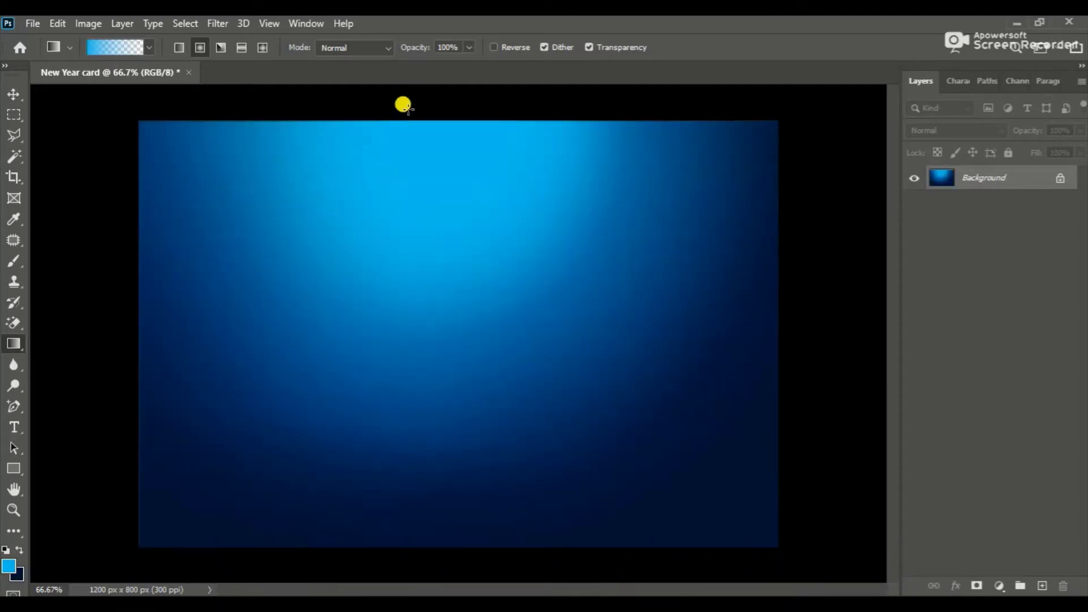
{"action": "left_click_drag", "start_coordinate": [413, 124], "coordinate": [419, 301]}
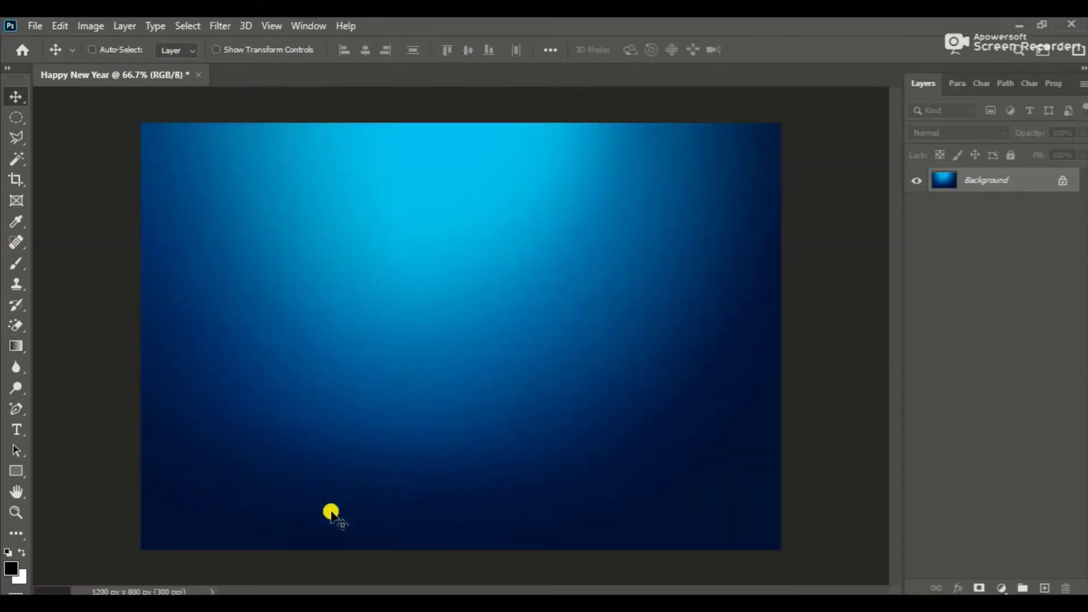
Step: Set the foreground color to gray #545454
{"action": "left_click", "coordinate": [12, 558]}
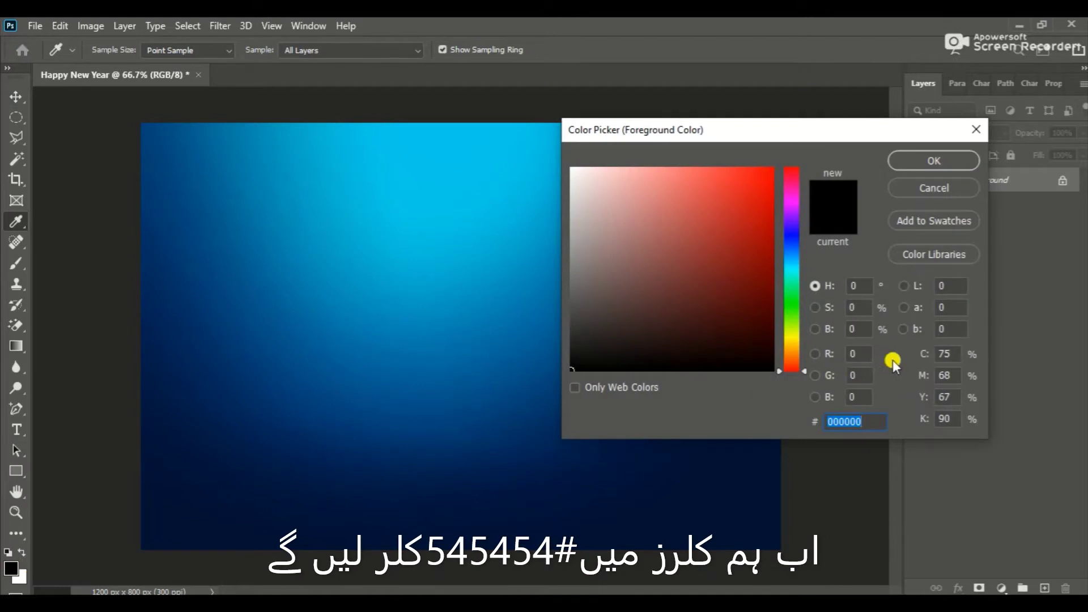
{"action": "type", "text": "545454"}
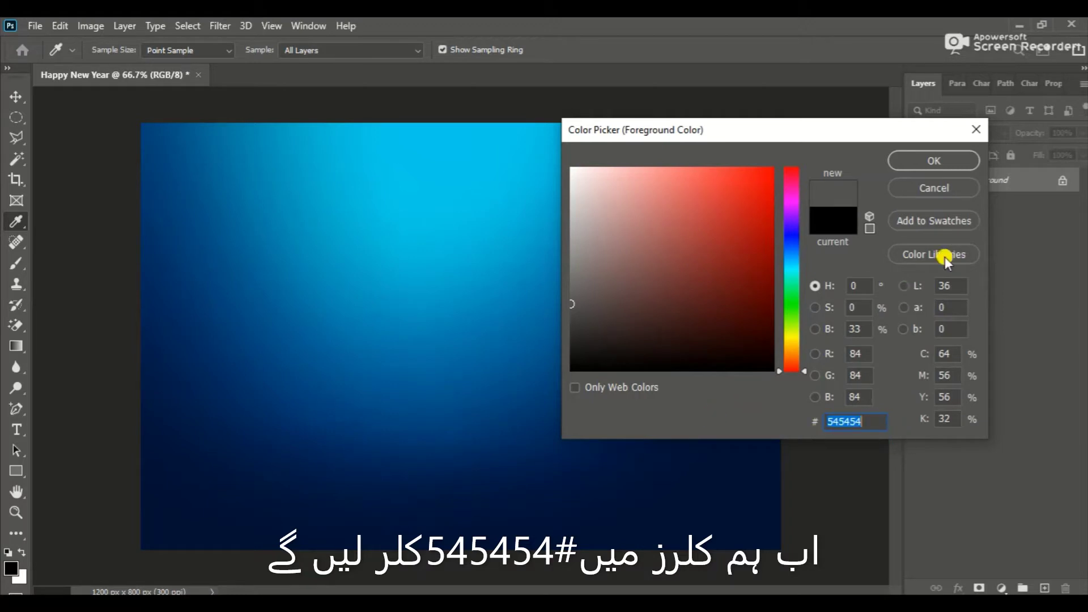
{"action": "left_click", "coordinate": [927, 160]}
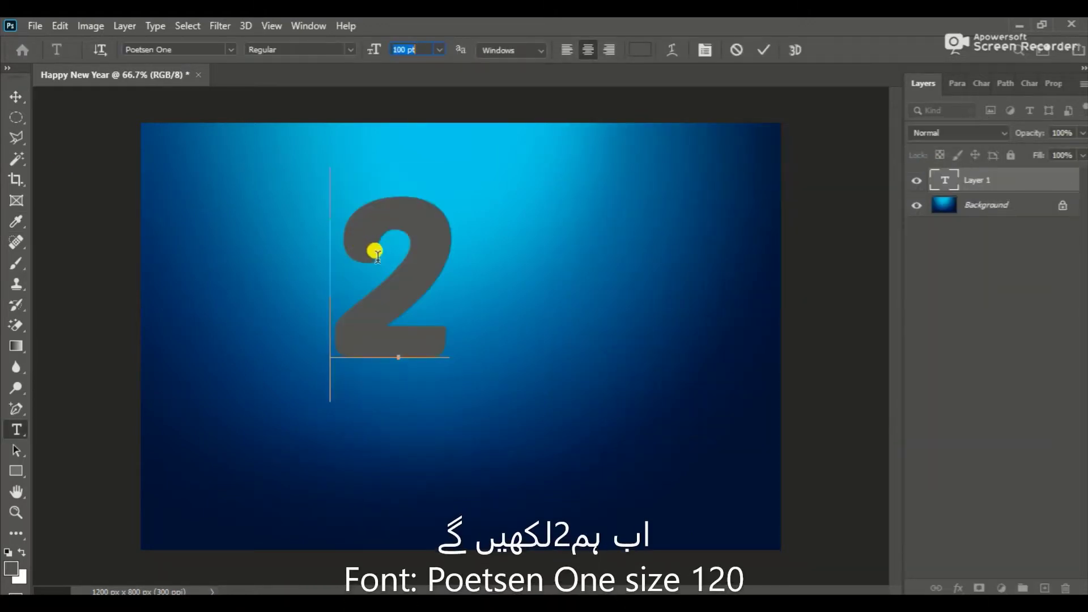
Step: Commit the gray 2, move it about 119 px left and 80 px down, and center it vertically on the canvas
{"action": "left_click", "coordinate": [17, 94]}
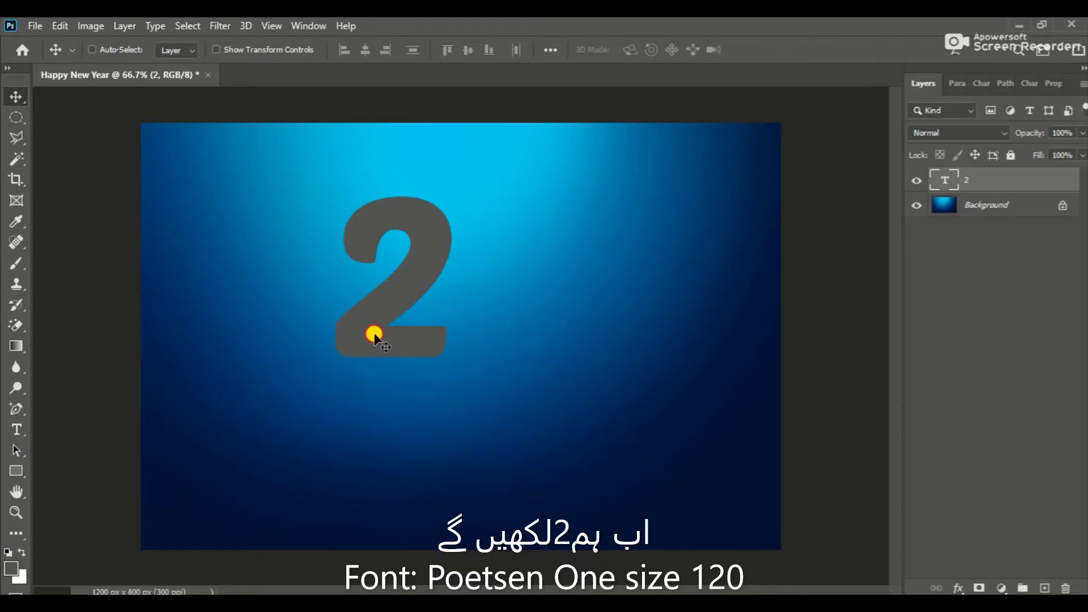
{"action": "left_click_drag", "start_coordinate": [373, 336], "coordinate": [310, 377]}
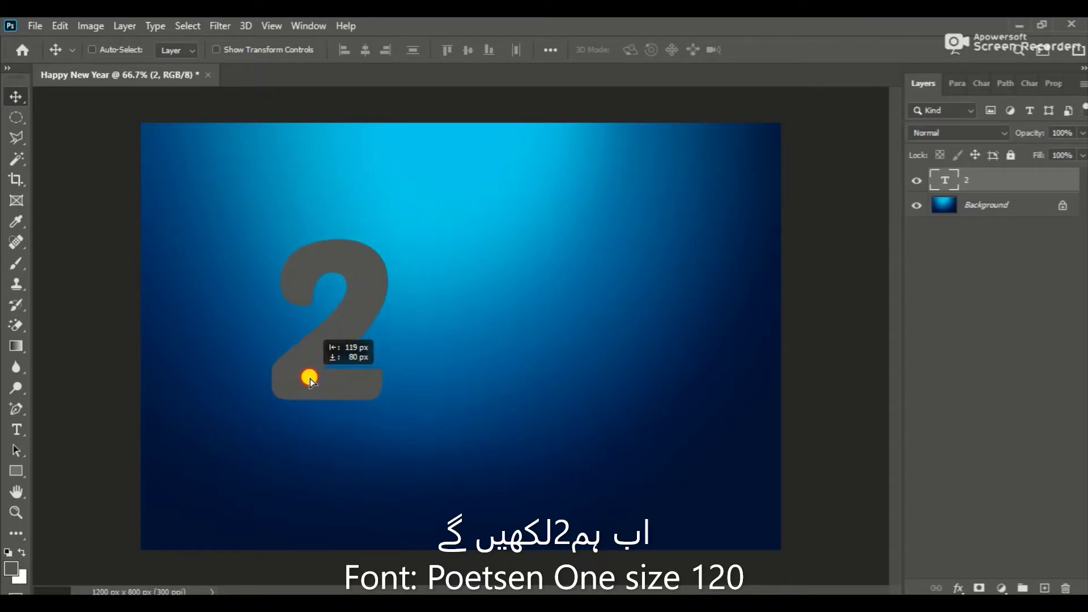
{"action": "key", "text": "ctrl+a"}
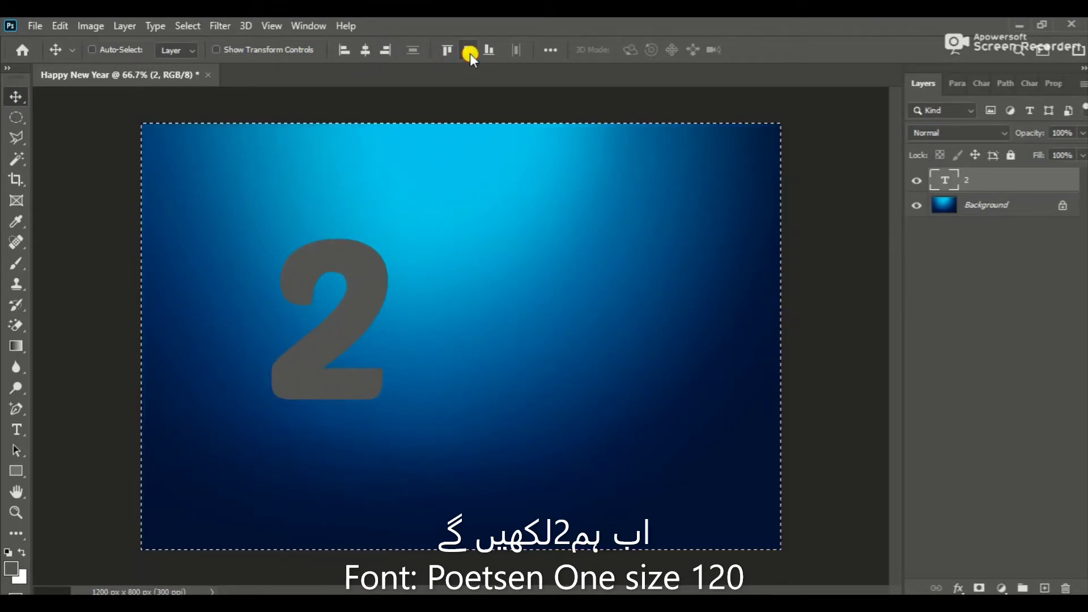
{"action": "left_click", "coordinate": [470, 52]}
{"action": "key", "text": "ctrl+d"}
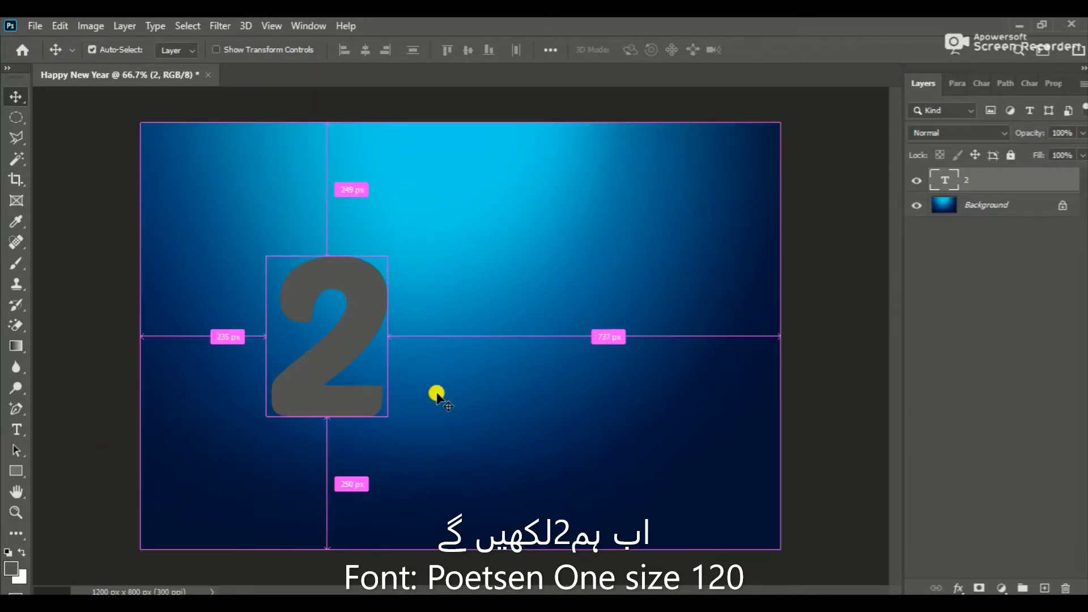
Step: Duplicate the 2 to build 2021 from separate digit layers, and center all four digits vertically on the canvas
{"action": "key", "text": "ctrl+j"}
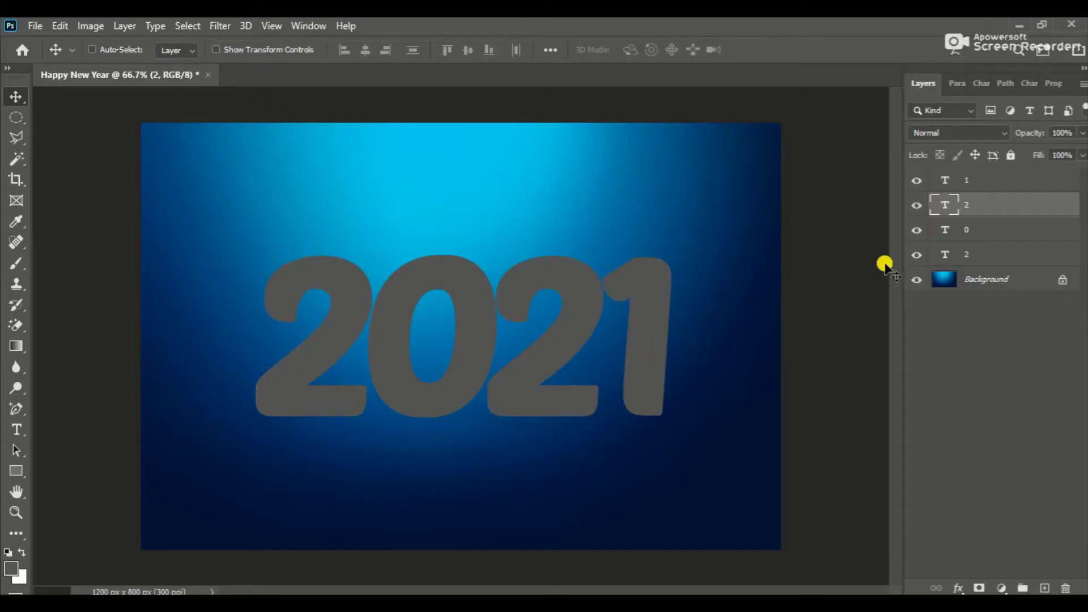
{"action": "key", "text": "ctrl+a"}
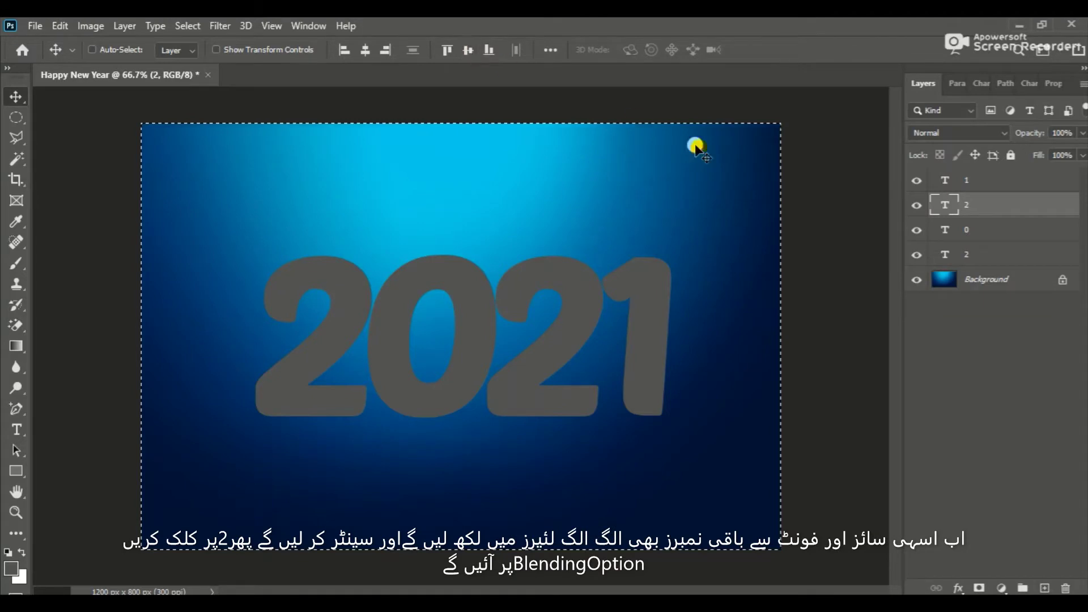
{"action": "left_click", "coordinate": [972, 182], "text": "ctrl"}
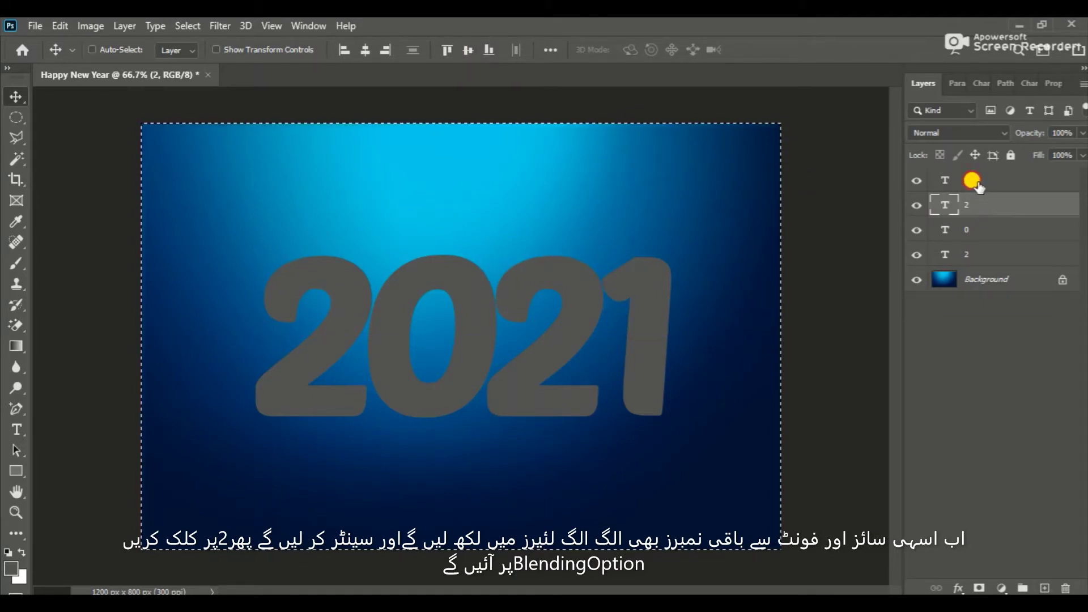
{"action": "left_click", "coordinate": [967, 255], "text": "shift"}
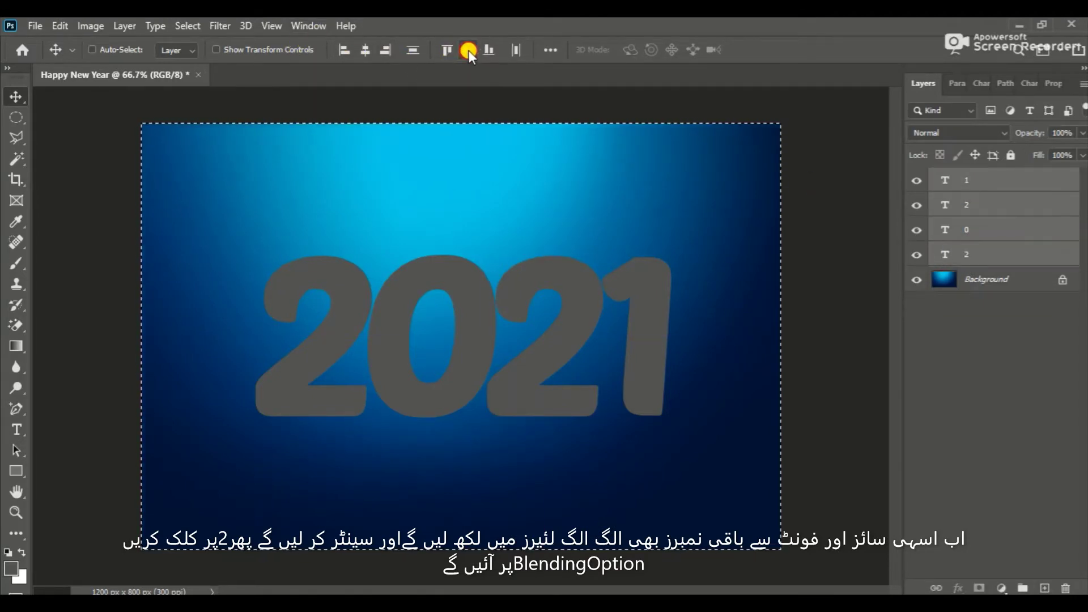
{"action": "key", "text": "ctrl+d"}
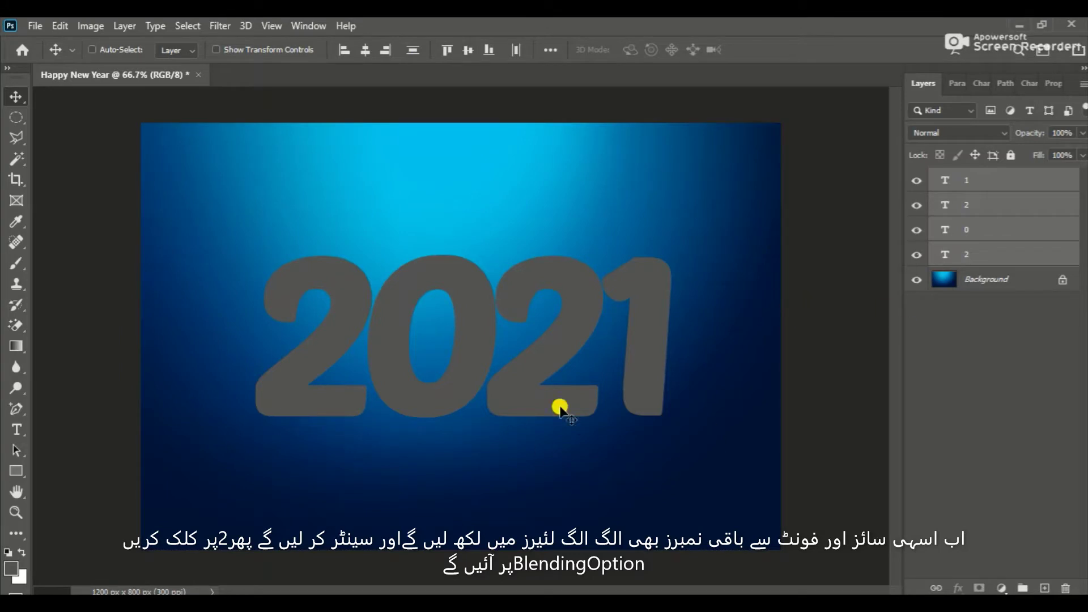
Step: Open Blending Options for the first 2 and apply Bevel & Emboss, Inner Shadow, Inner Glow and Satin
{"action": "left_click", "coordinate": [18, 514]}
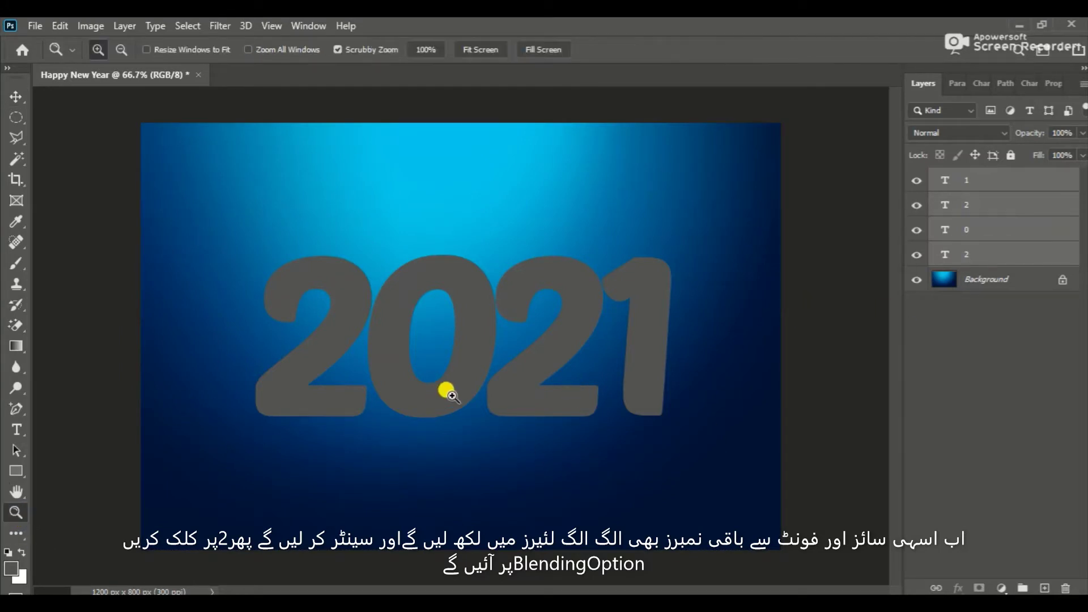
{"action": "left_click", "coordinate": [431, 50]}
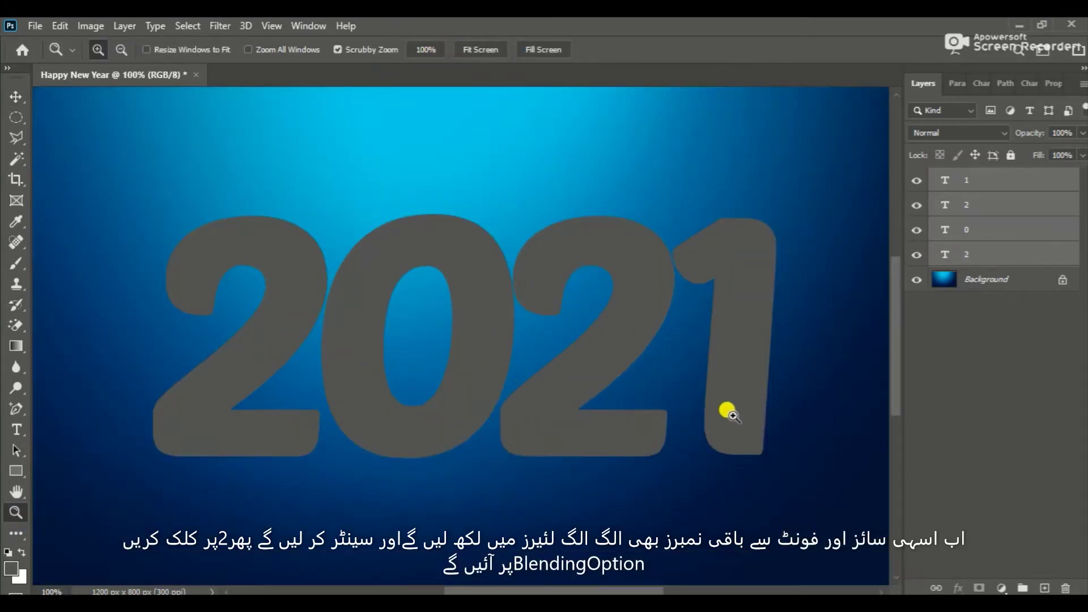
{"action": "left_click", "coordinate": [479, 52]}
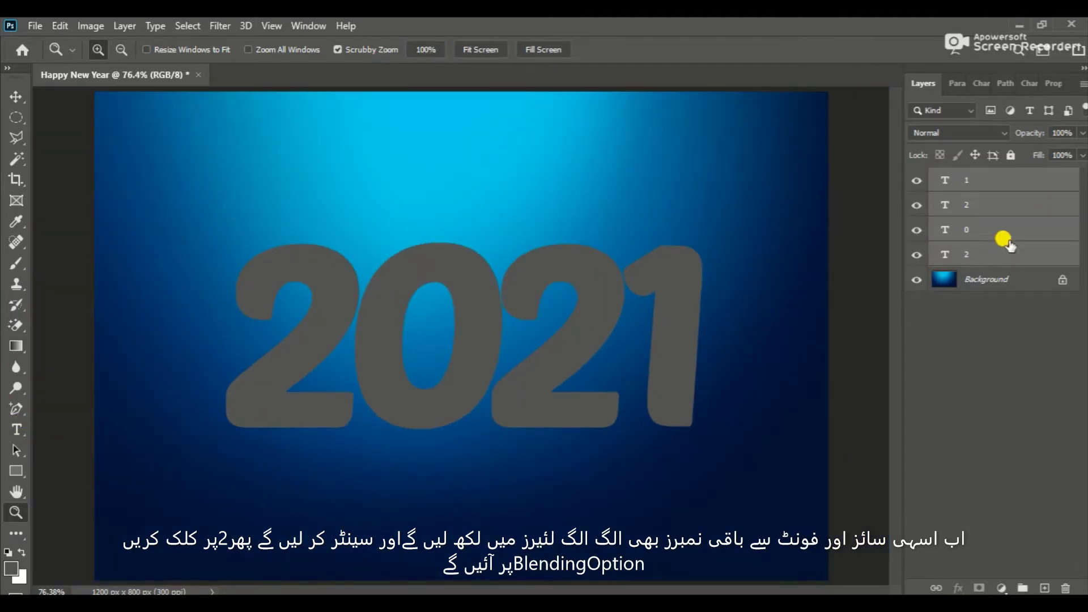
{"action": "left_click", "coordinate": [987, 258]}
{"action": "right_click", "coordinate": [987, 257]}
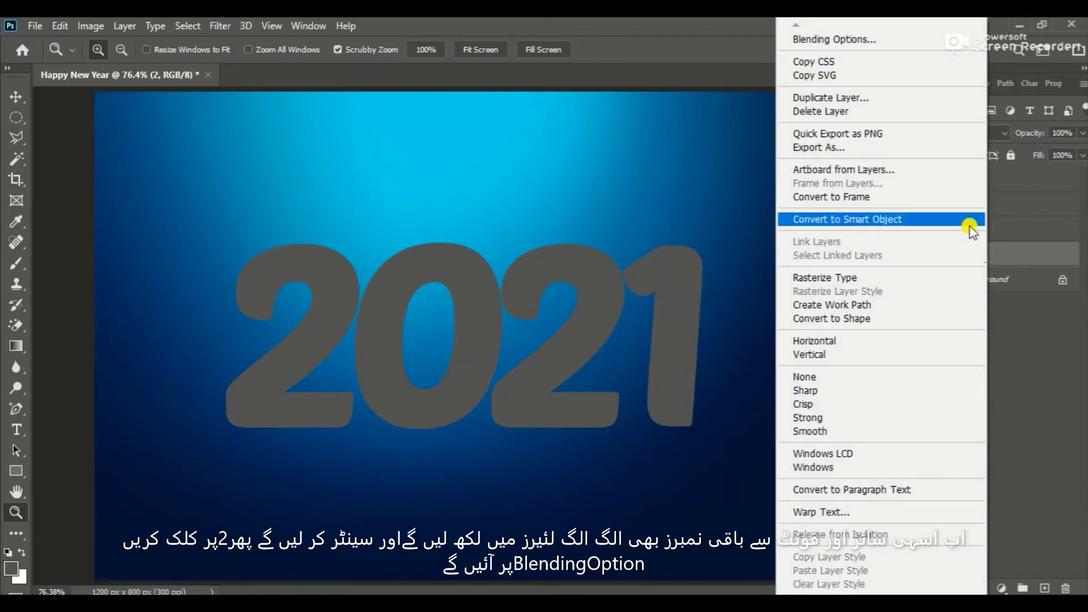
{"action": "left_click", "coordinate": [884, 40]}
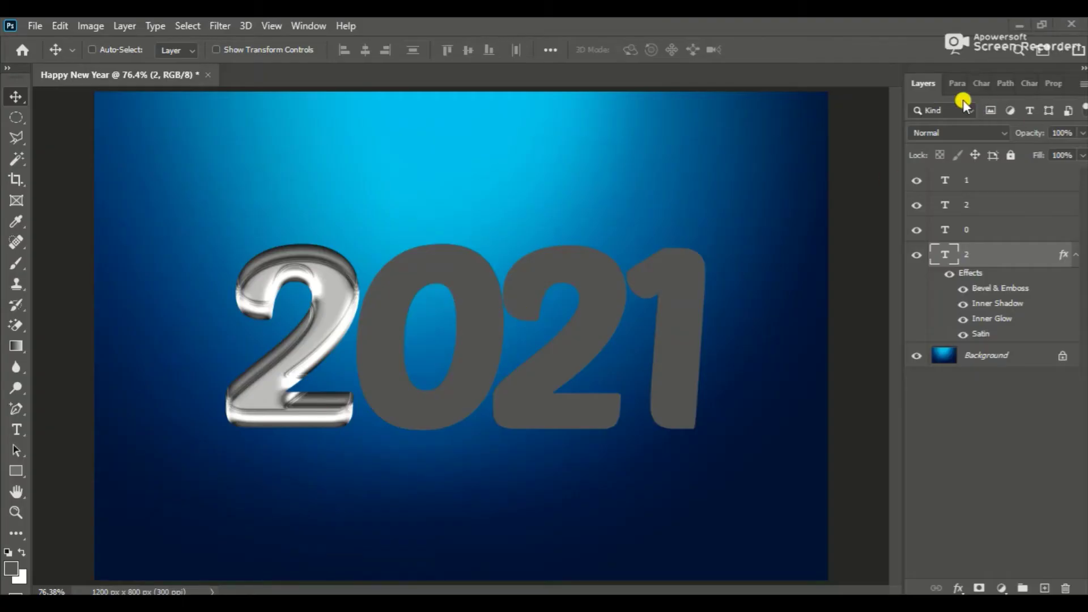
Step: Set the styled first 2 to Overlay blend mode with 95% fill, and copy its layer style
{"action": "left_click", "coordinate": [972, 135]}
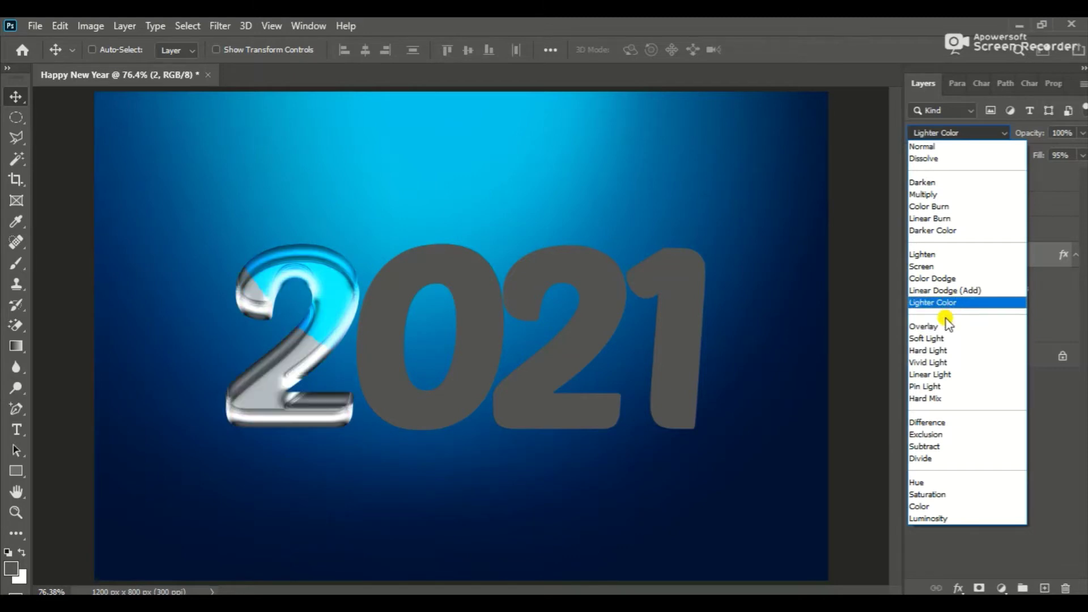
{"action": "left_click", "coordinate": [946, 326]}
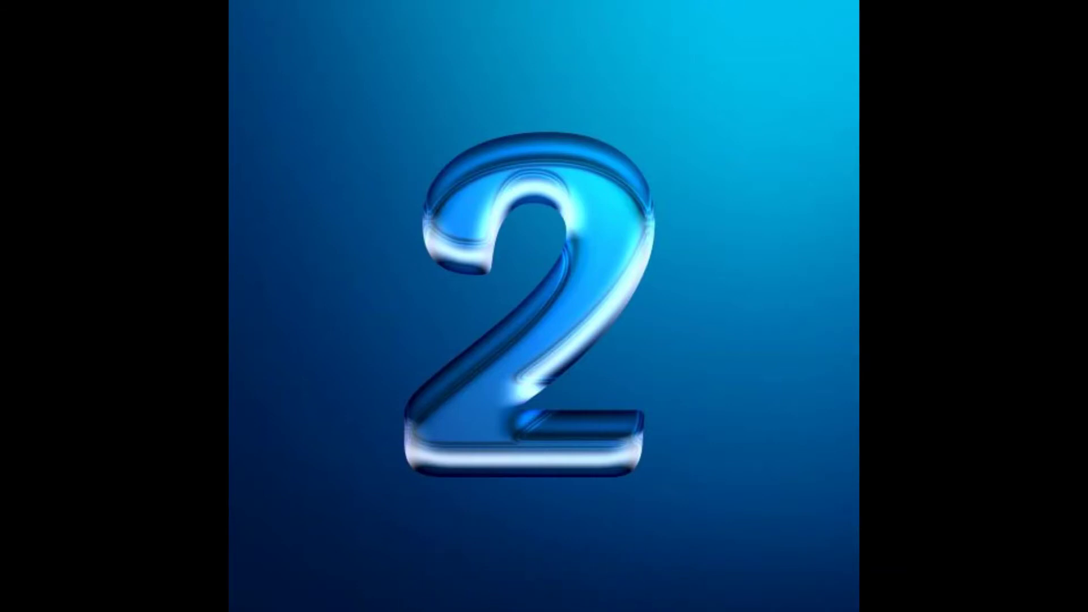
{"action": "right_click", "coordinate": [995, 256]}
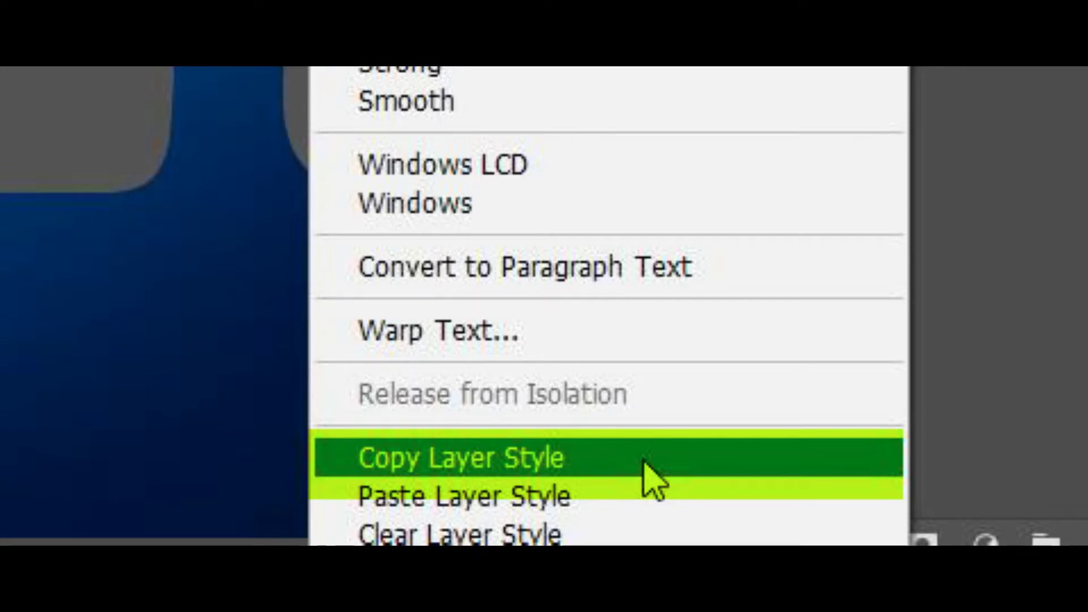
{"action": "left_click", "coordinate": [655, 481]}
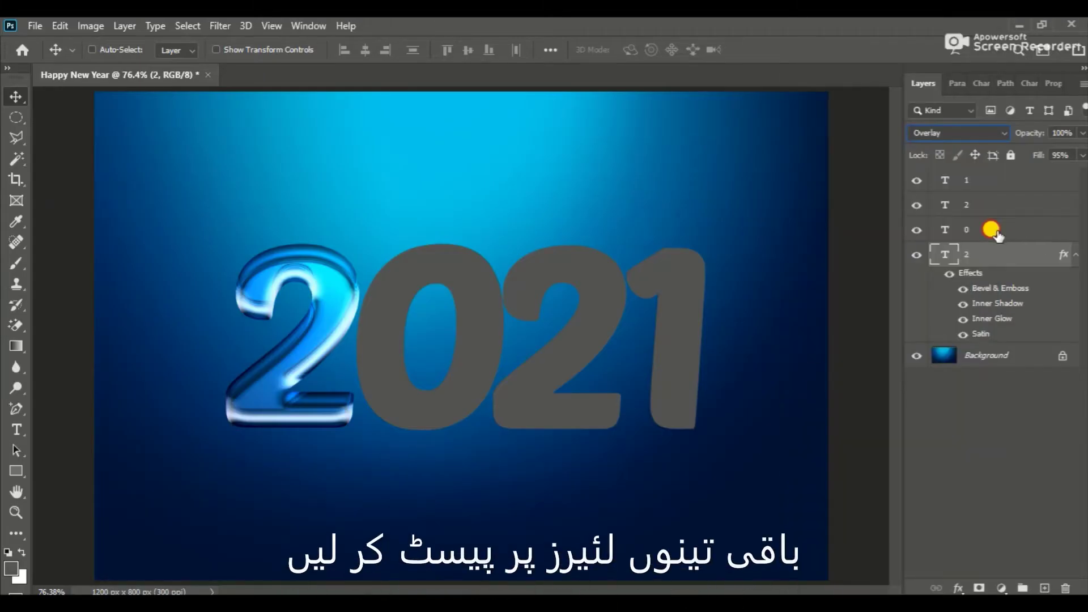
Step: Paste the copied layer style onto the remaining 0, 2 and 1 text layers together
{"action": "left_click", "coordinate": [996, 231]}
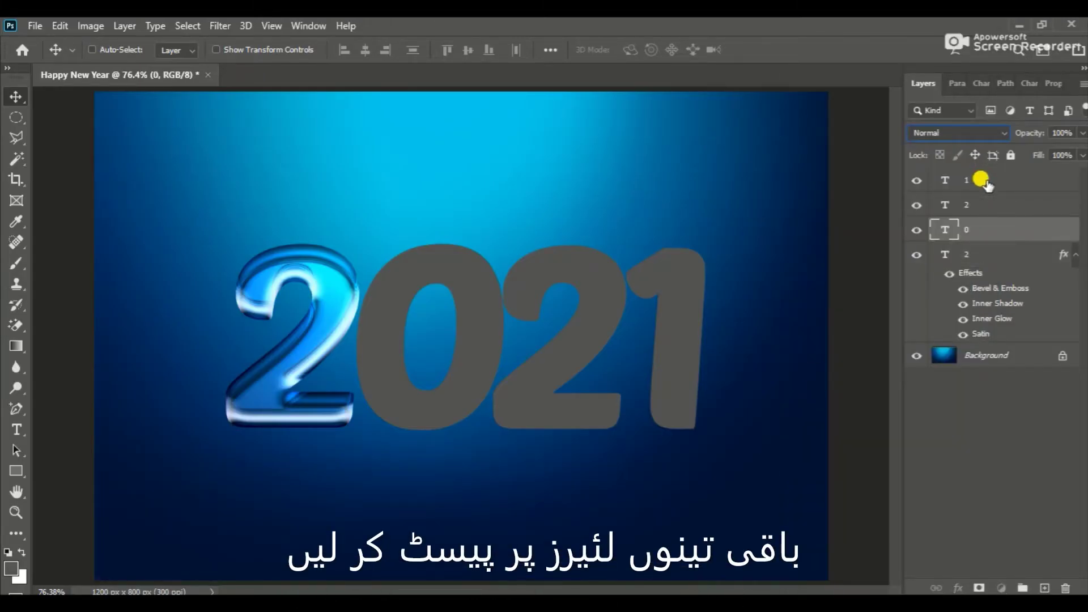
{"action": "left_click", "coordinate": [986, 182], "text": "shift"}
{"action": "right_click", "coordinate": [987, 180]}
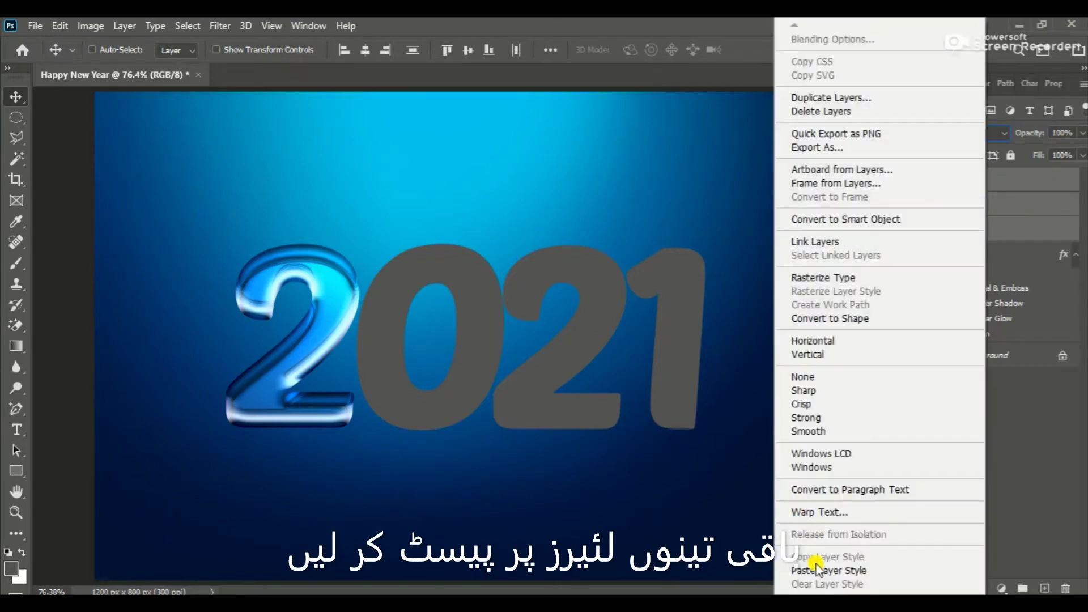
{"action": "left_click", "coordinate": [814, 567]}
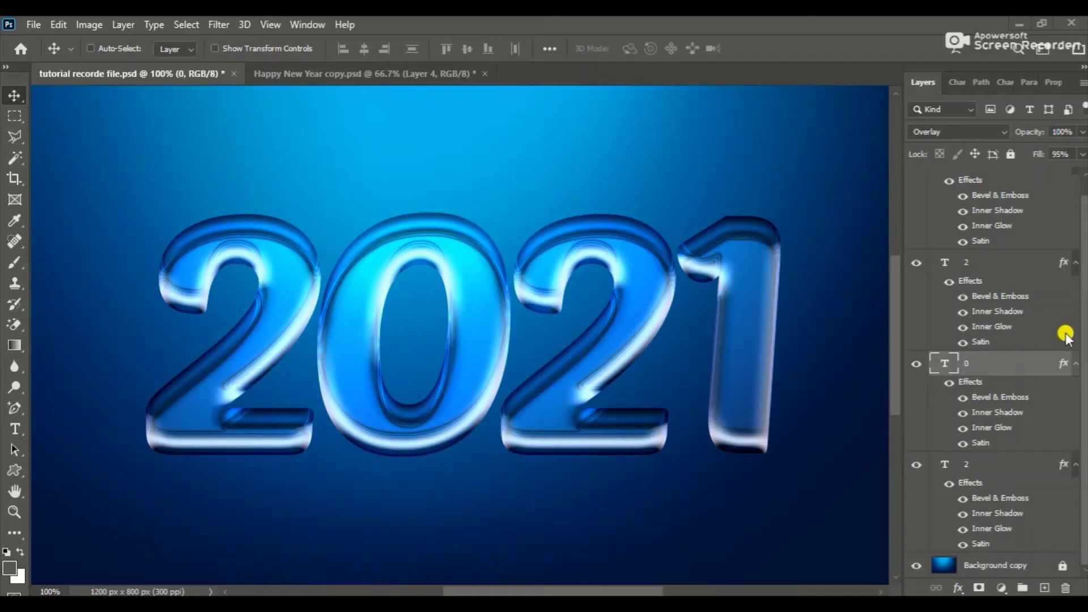
Step: Group the four styled digit layers
{"action": "left_click", "coordinate": [1009, 462]}
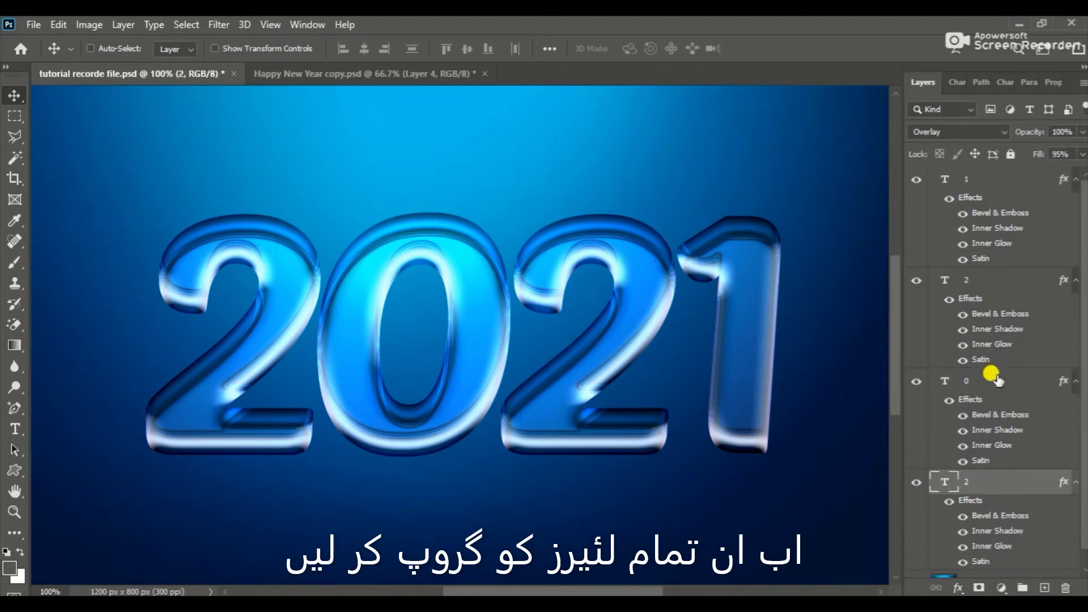
{"action": "scroll", "coordinate": [964, 278], "scroll_direction": "up", "scroll_amount": 1}
{"action": "left_click", "coordinate": [986, 182], "text": "shift"}
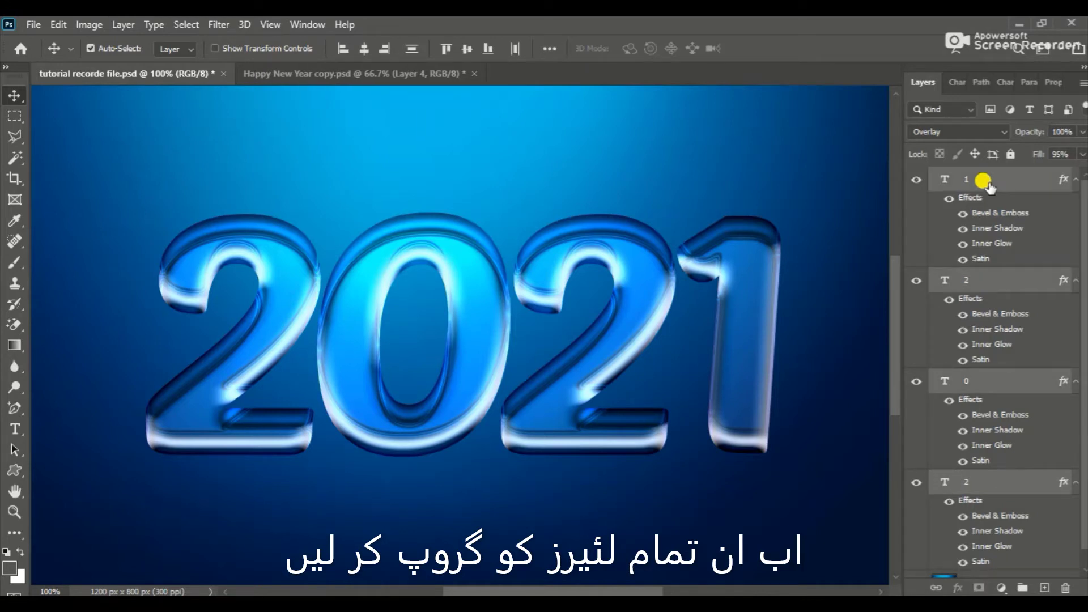
{"action": "key", "text": "ctrl+g"}
Step: Duplicate the background layer and add 3.3% Gaussian, monochromatic noise to the duplicate
{"action": "left_click", "coordinate": [942, 201]}
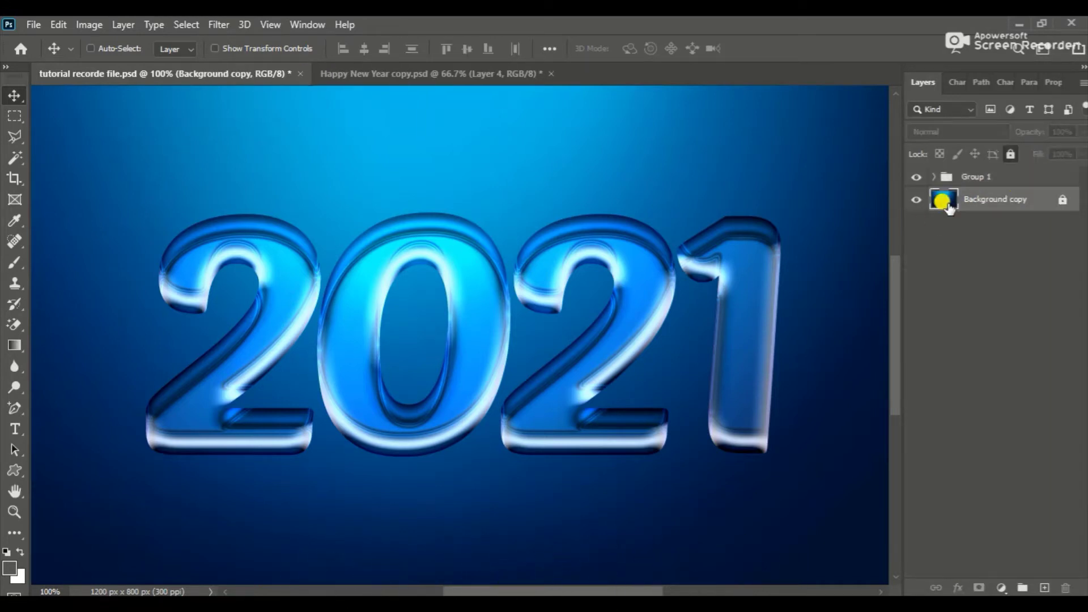
{"action": "key", "text": "ctrl+j"}
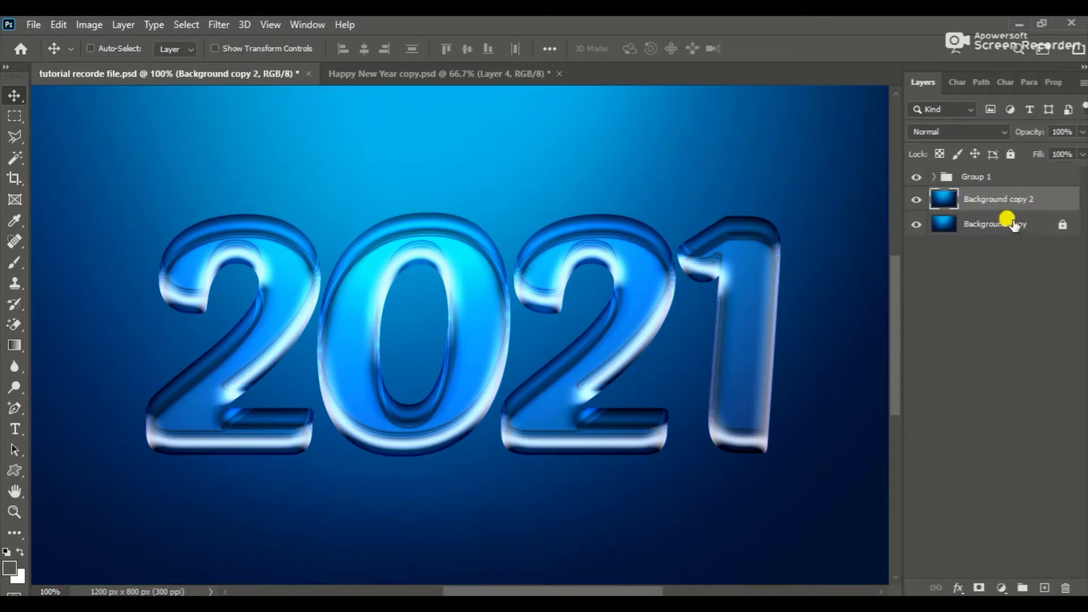
{"action": "left_click", "coordinate": [216, 25]}
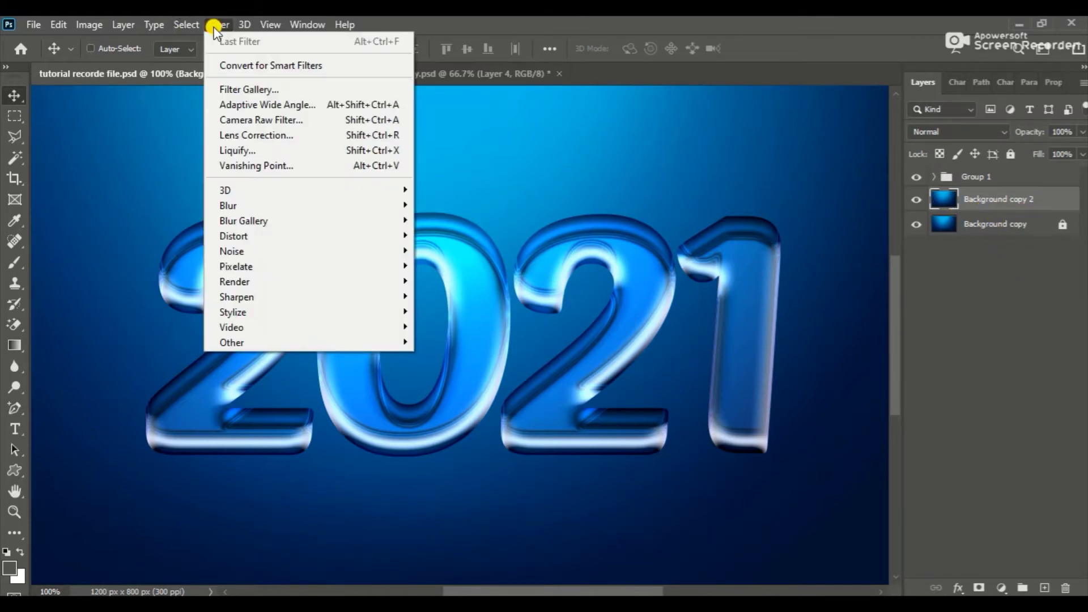
{"action": "mouse_move", "coordinate": [262, 253]}
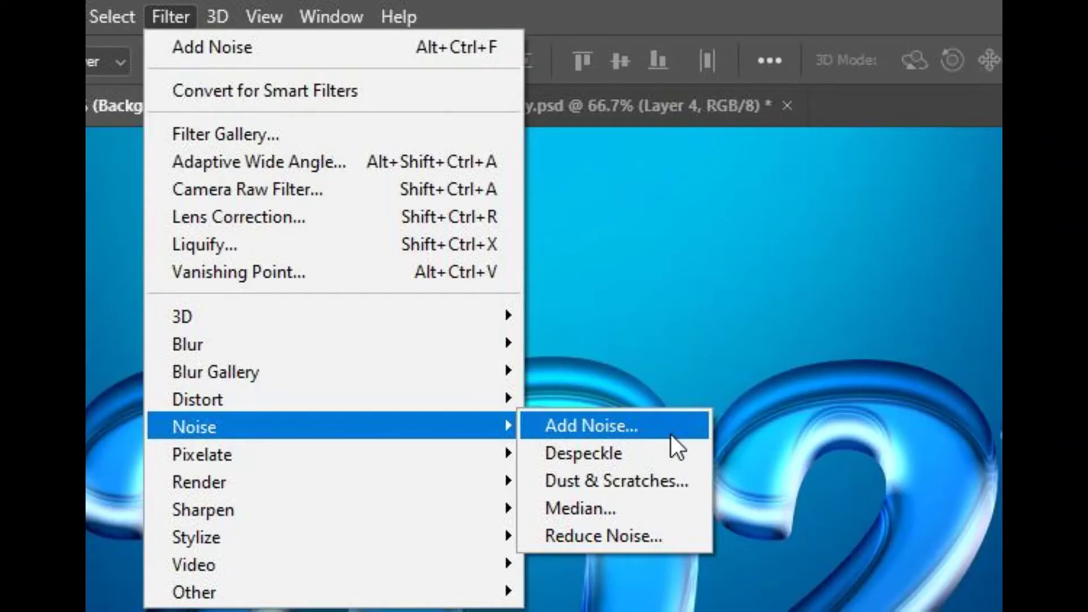
{"action": "left_click", "coordinate": [671, 433]}
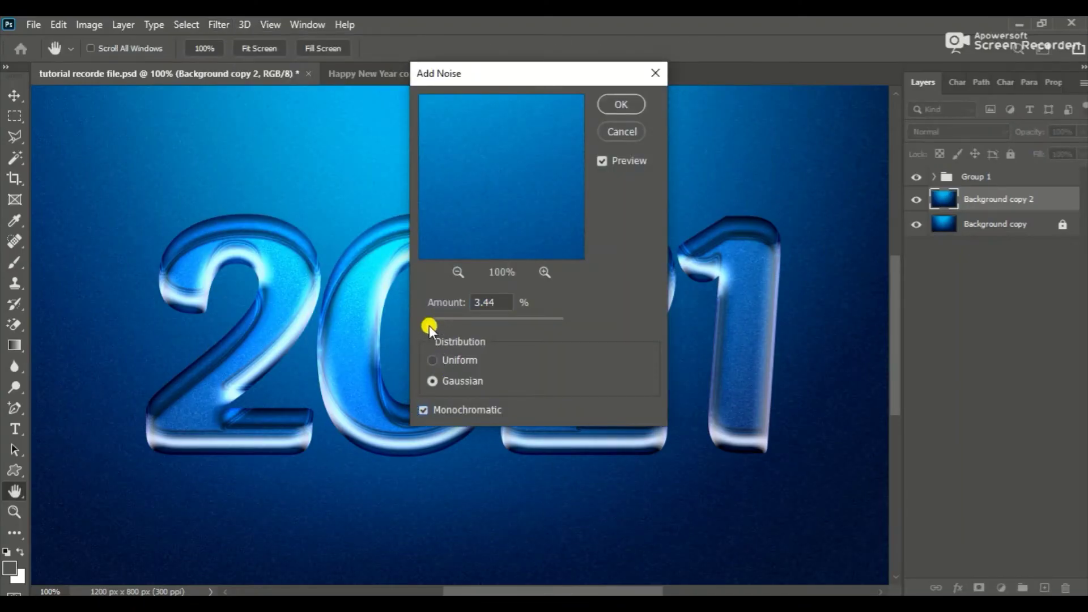
{"action": "left_click_drag", "start_coordinate": [429, 327], "coordinate": [429, 327]}
{"action": "double_click", "coordinate": [499, 301]}
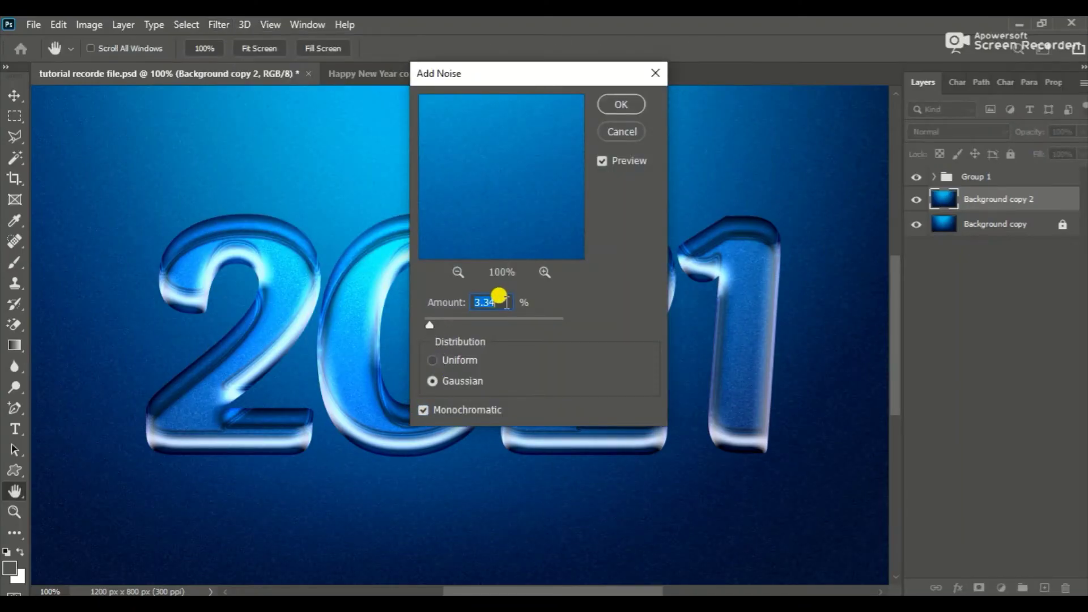
{"action": "type", "text": "3.3"}
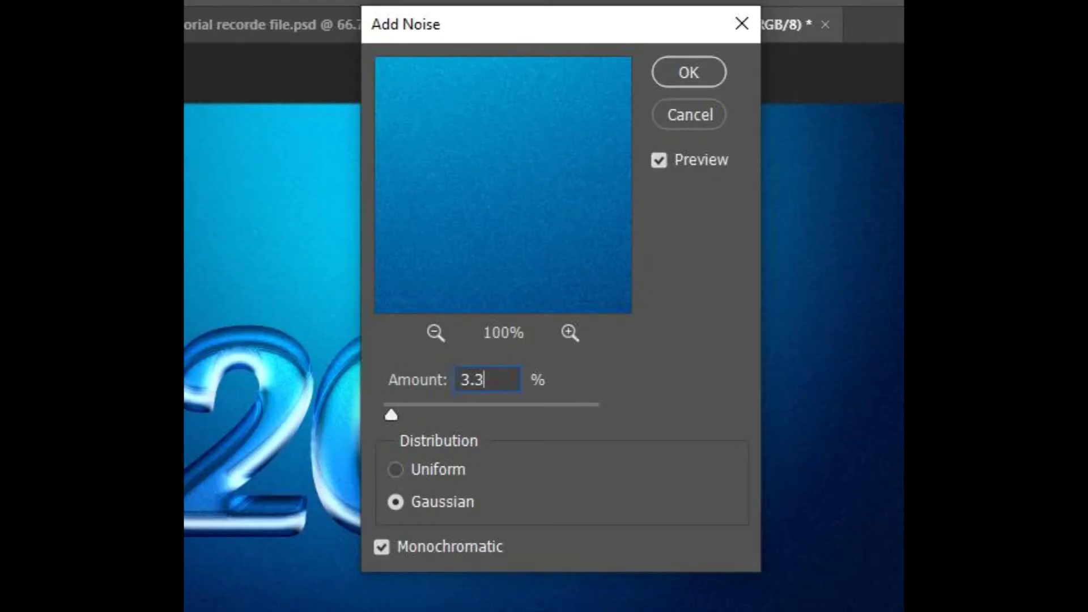
{"action": "key", "text": "Return"}
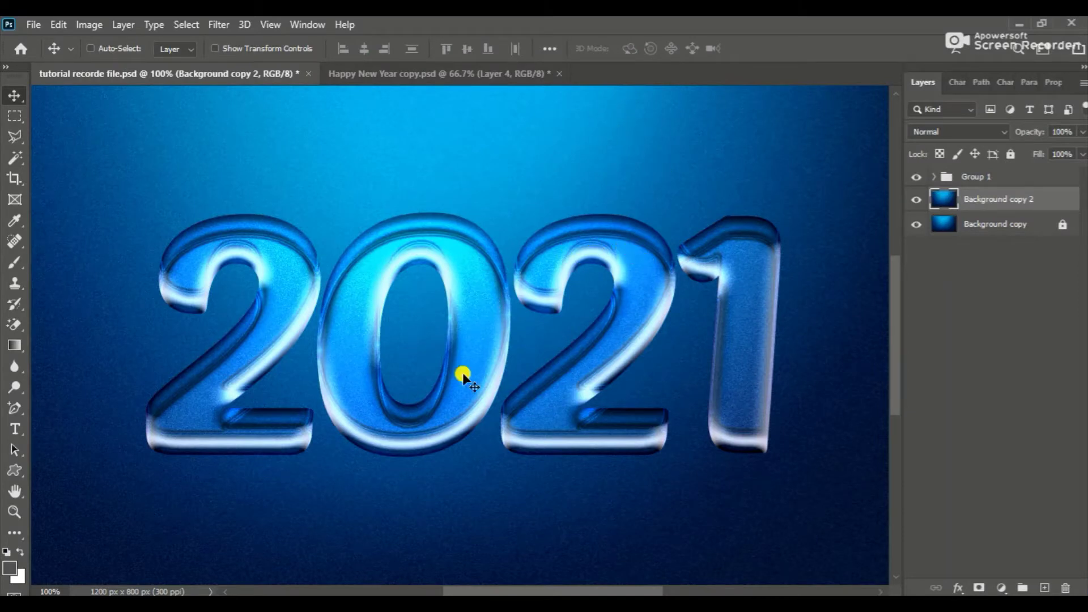
Step: Scale the digit group down to about 93.5%
{"action": "key", "text": "ctrl+0"}
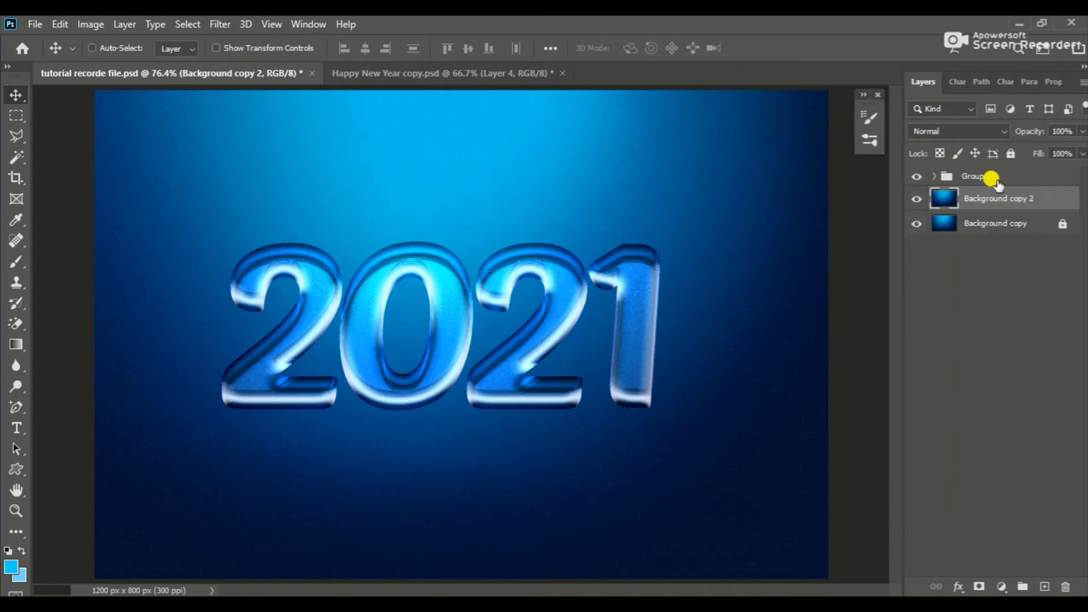
{"action": "left_click", "coordinate": [992, 177]}
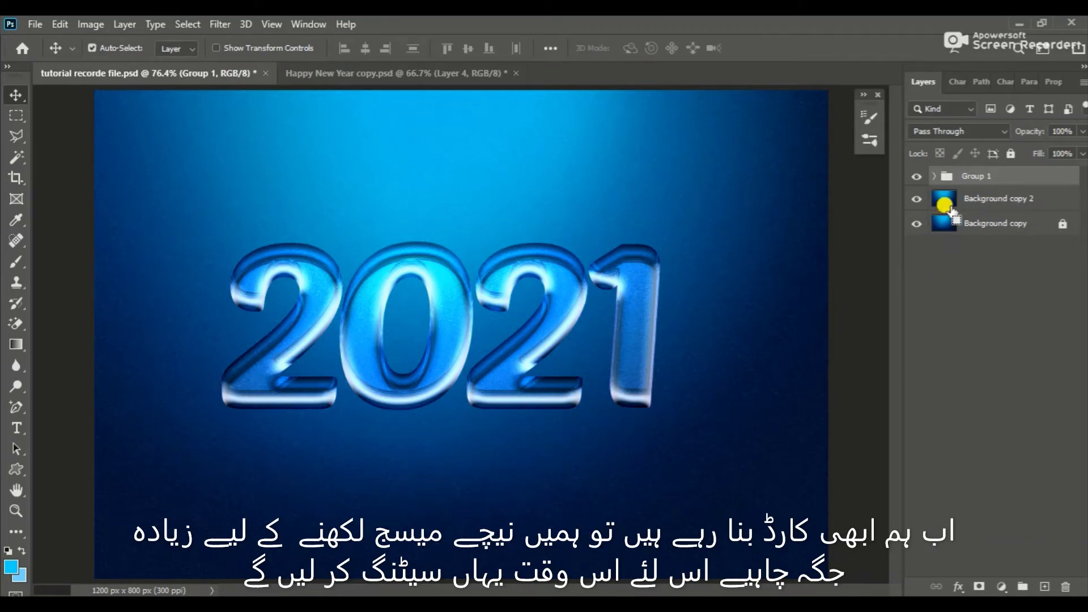
{"action": "key", "text": "ctrl+t"}
{"action": "left_click_drag", "start_coordinate": [657, 408], "coordinate": [625, 391]}
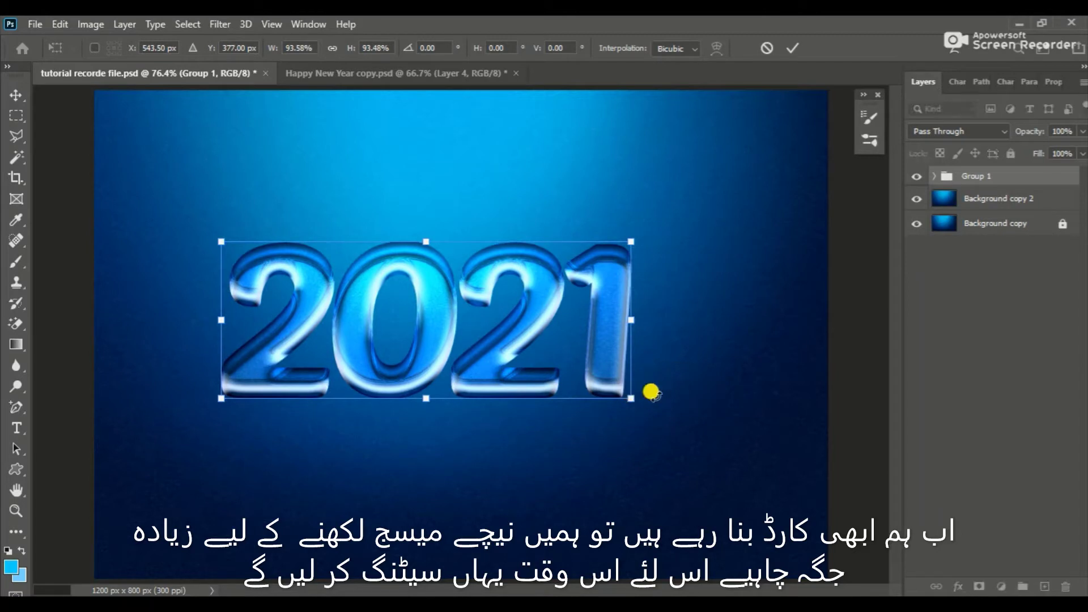
{"action": "key", "text": "Return"}
Step: Move the digit group up on the card and center it horizontally on the canvas
{"action": "left_click_drag", "start_coordinate": [499, 334], "coordinate": [543, 316]}
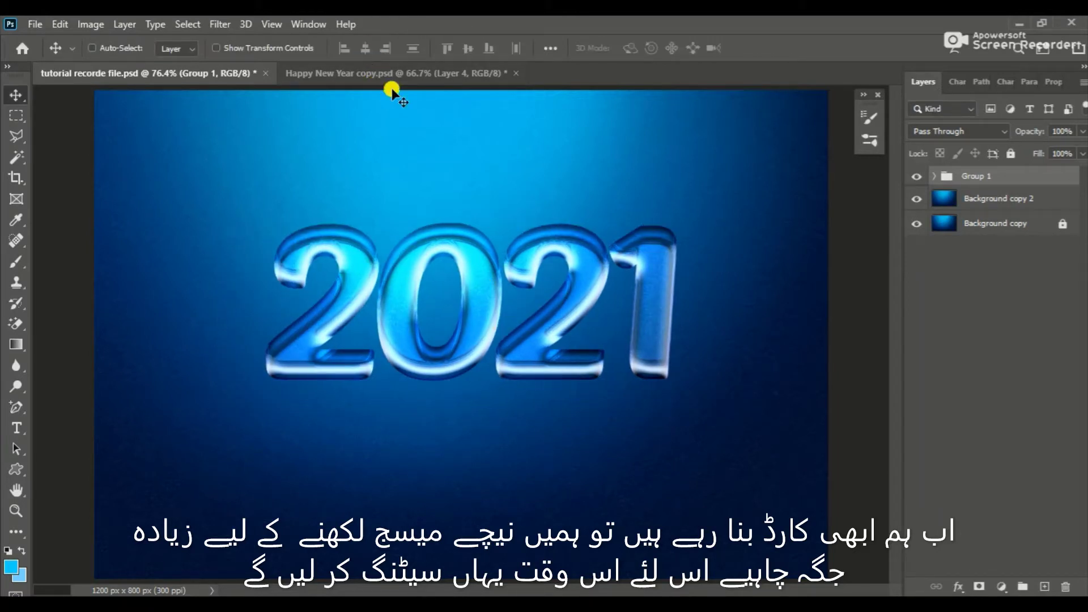
{"action": "key", "text": "ctrl+a"}
{"action": "left_click", "coordinate": [365, 49]}
{"action": "key", "text": "ctrl+d"}
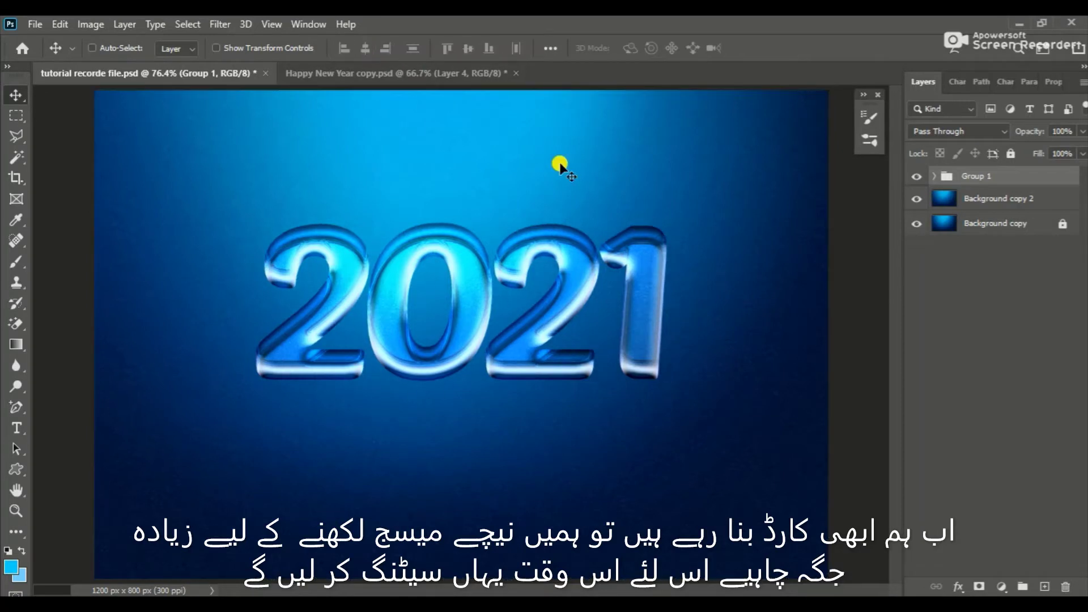
{"action": "key", "text": "shift+Up"}
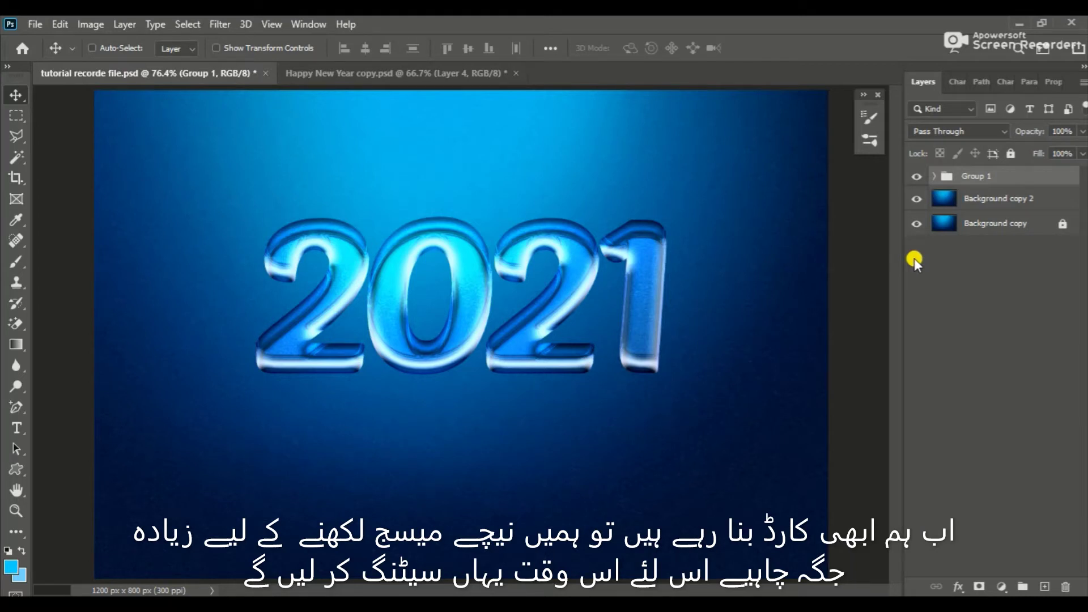
Step: Expand the digit group and load the outlines of 1, 2, 0 and 2 as one combined selection
{"action": "left_click", "coordinate": [934, 177]}
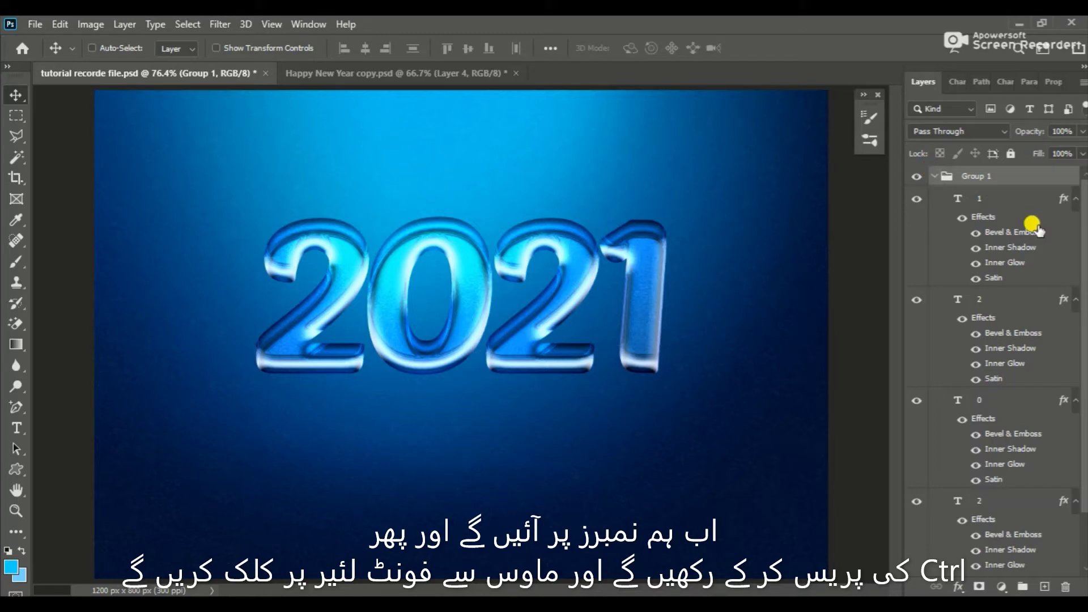
{"action": "key", "text": "ctrl"}
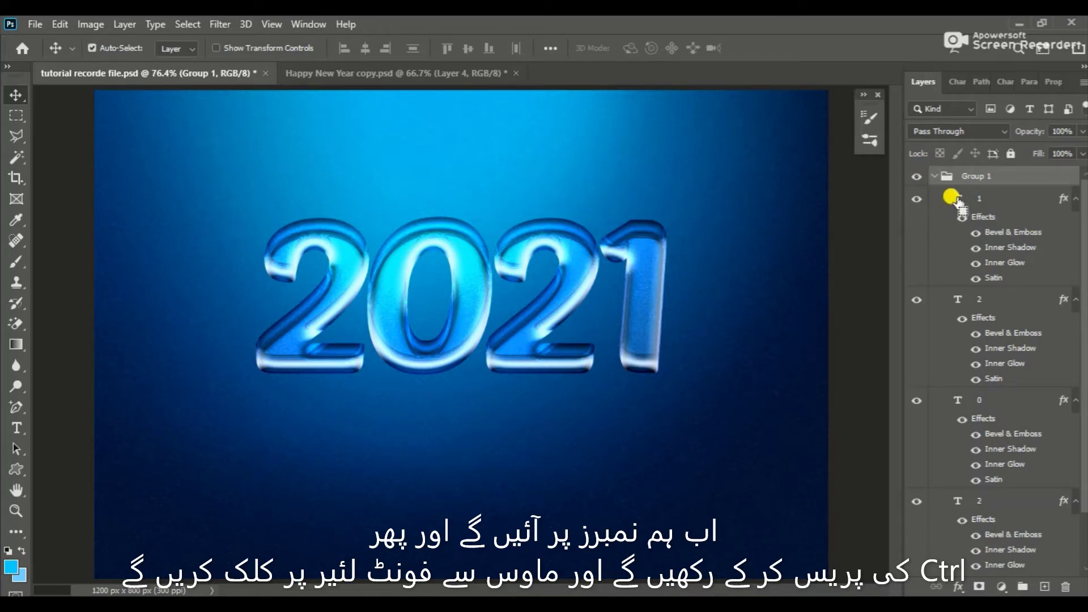
{"action": "left_click", "coordinate": [958, 200], "text": "ctrl"}
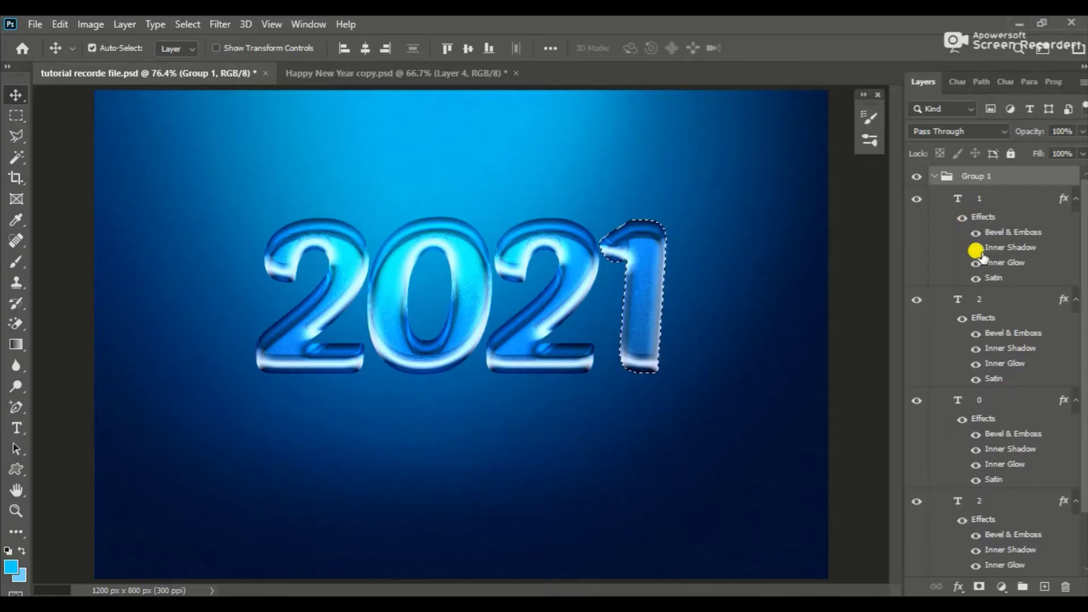
{"action": "left_click", "coordinate": [957, 301], "text": "ctrl+shift"}
{"action": "left_click", "coordinate": [958, 399], "text": "ctrl+shift"}
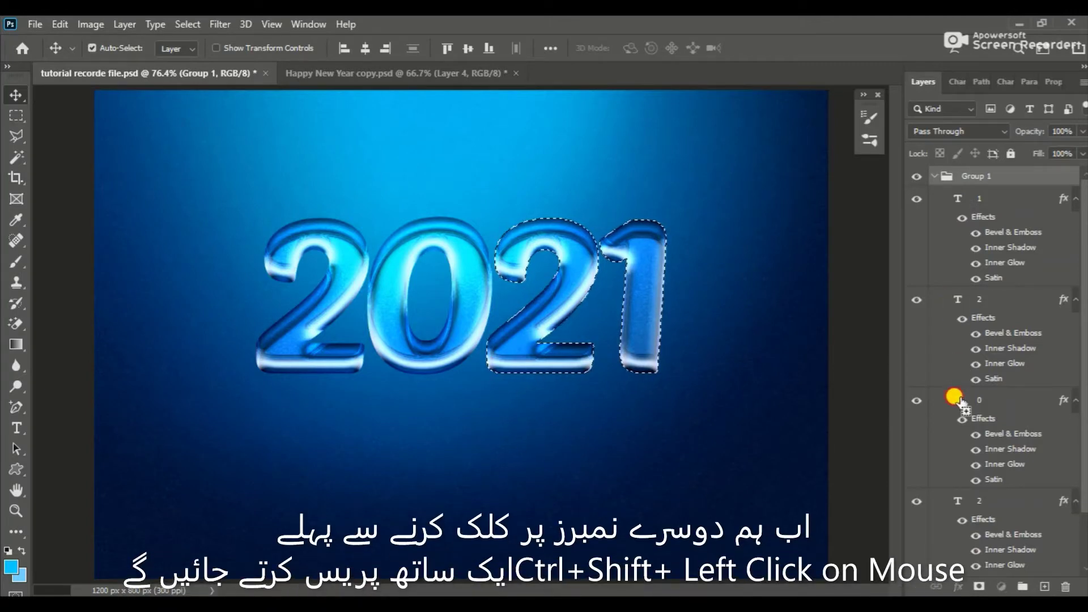
{"action": "left_click", "coordinate": [954, 502], "text": "ctrl+shift"}
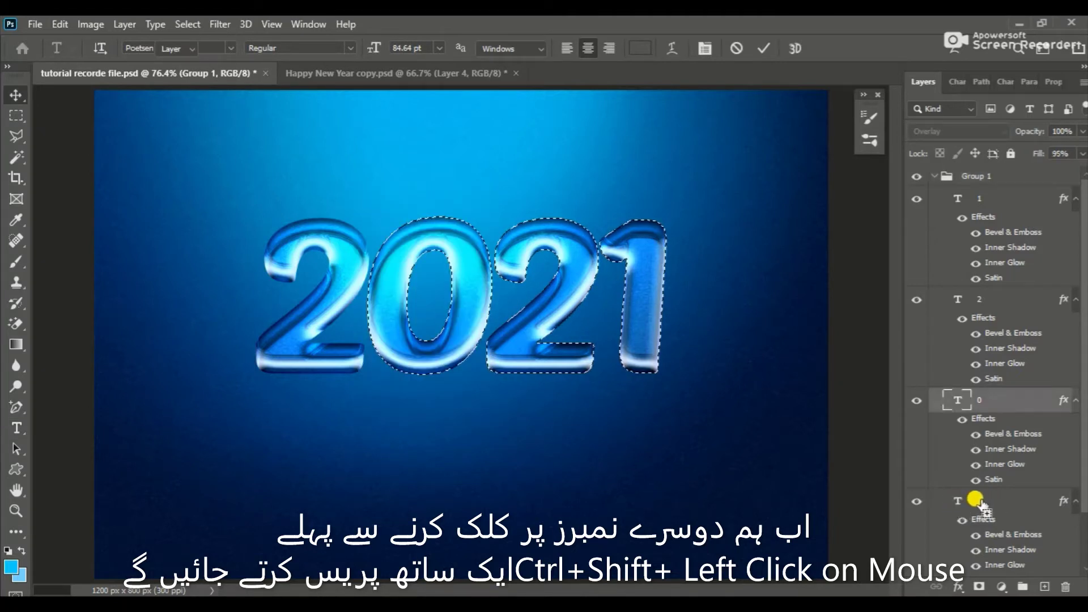
{"action": "left_click", "coordinate": [971, 495]}
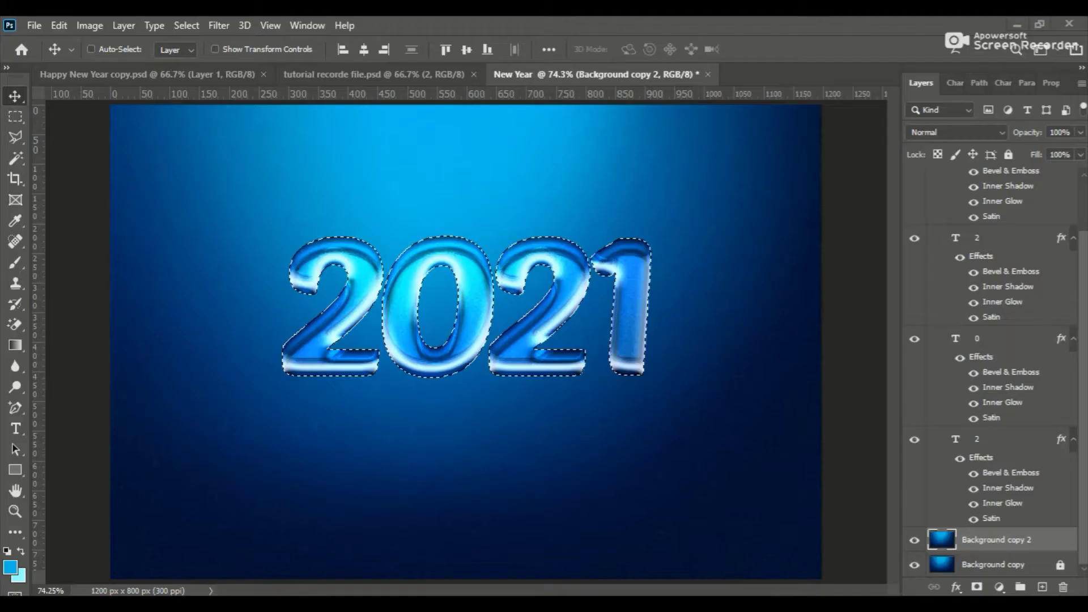
Step: Delete the selected digit shapes from the noisy Background copy 2 layer and collapse the digit group
{"action": "key", "text": "ctrl+d"}
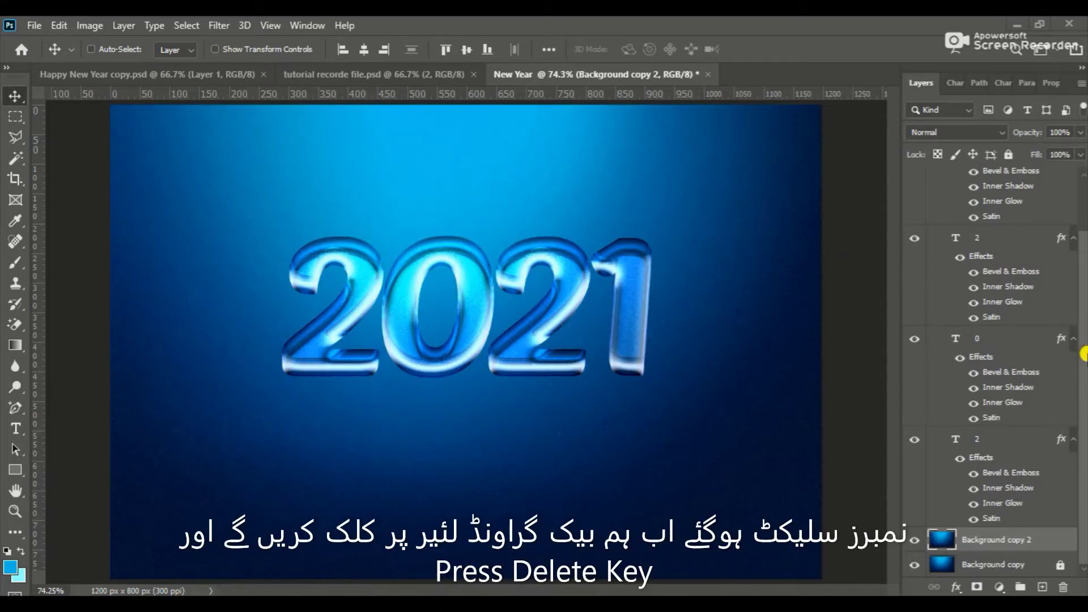
{"action": "left_click", "coordinate": [697, 353]}
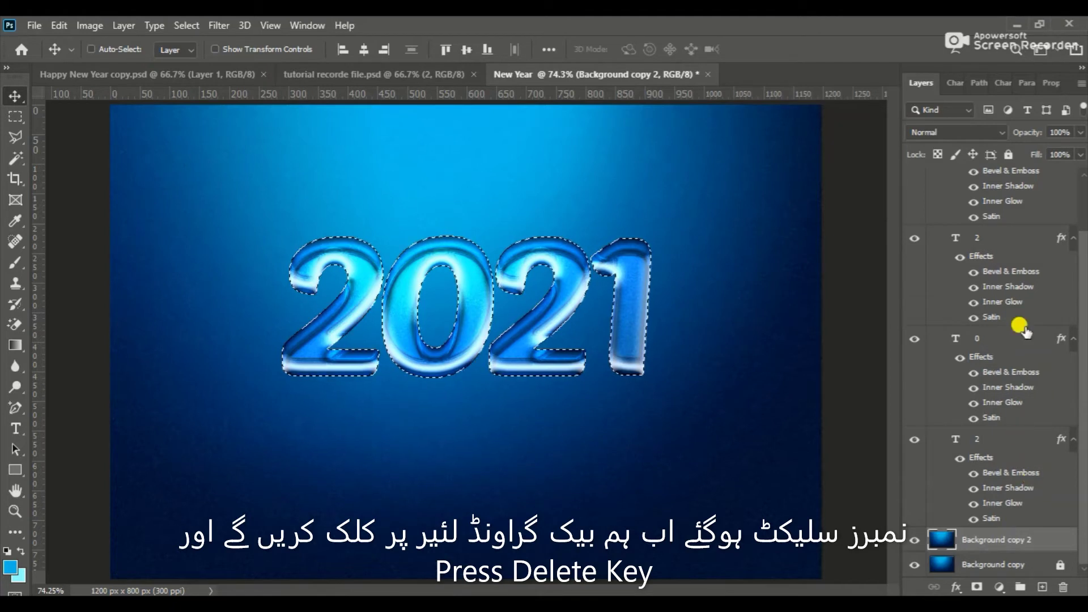
{"action": "scroll", "coordinate": [952, 255], "scroll_direction": "up", "scroll_amount": 3}
{"action": "left_click", "coordinate": [932, 177]}
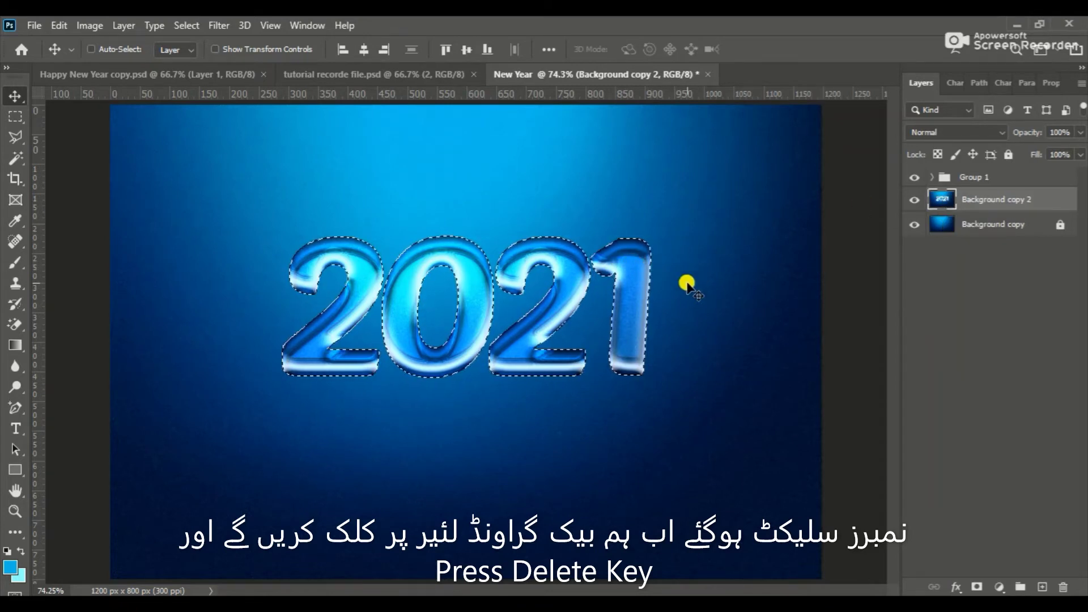
{"action": "key", "text": "z"}
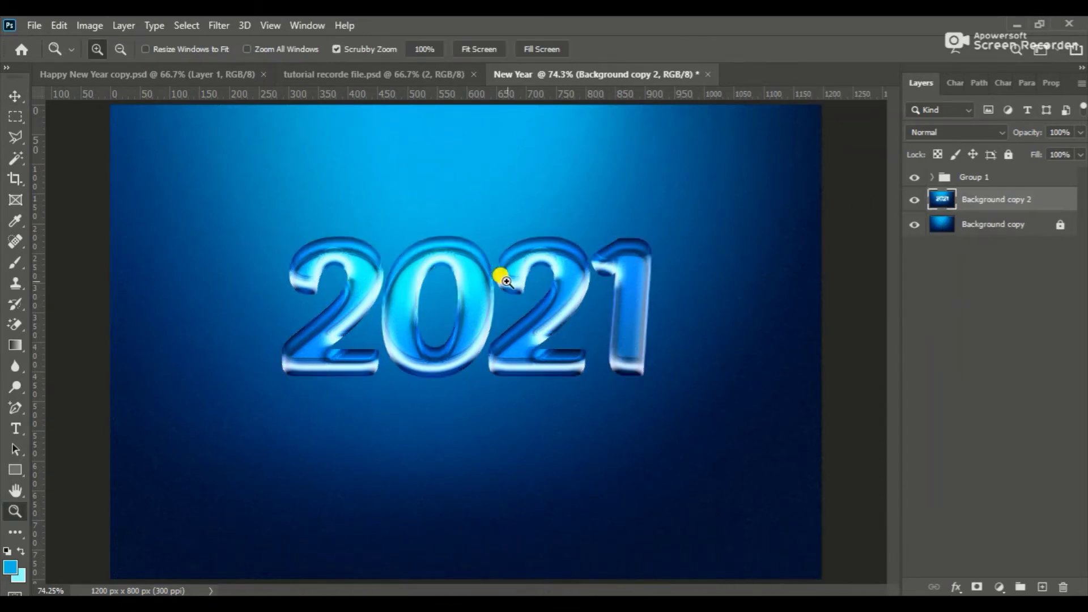
{"action": "left_click", "coordinate": [498, 275]}
{"action": "left_click", "coordinate": [498, 275]}
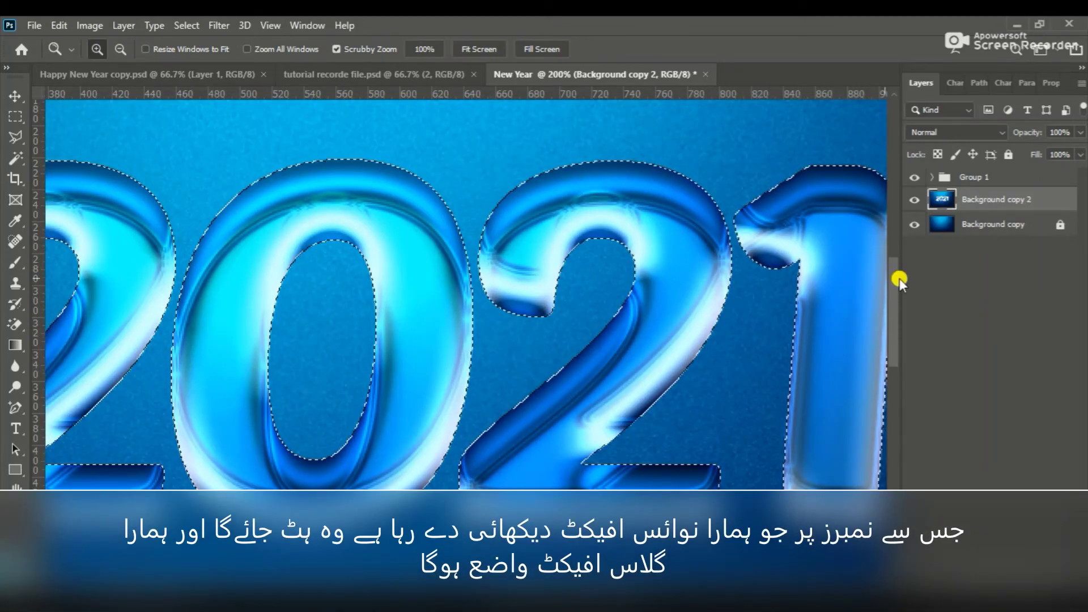
{"action": "left_click", "coordinate": [867, 254]}
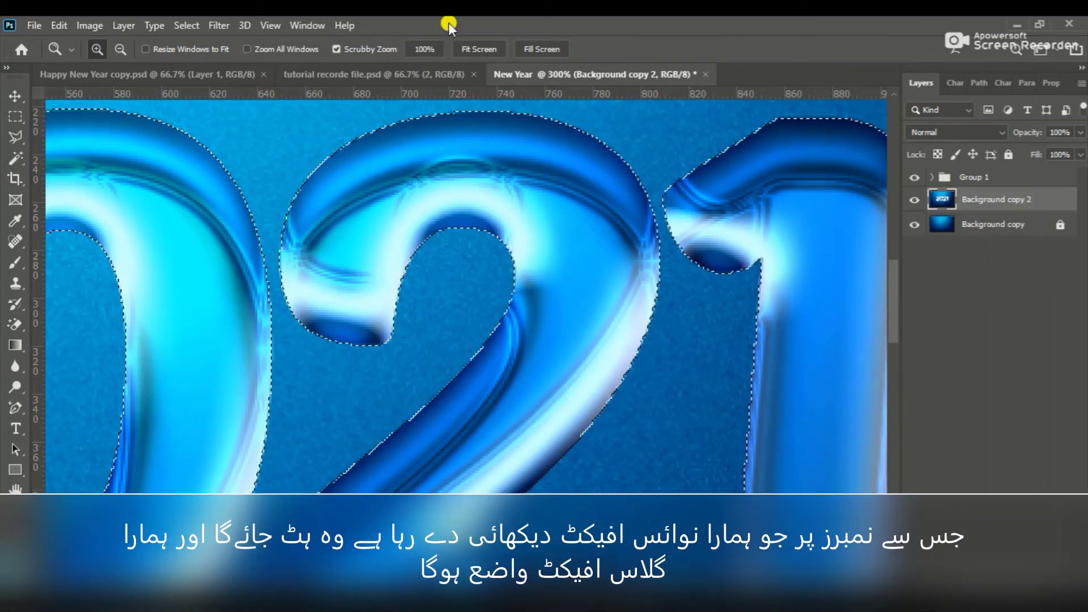
Step: Create a new empty layer directly above Background copy 2 while keeping the 2021 selection active
{"action": "left_click", "coordinate": [423, 49]}
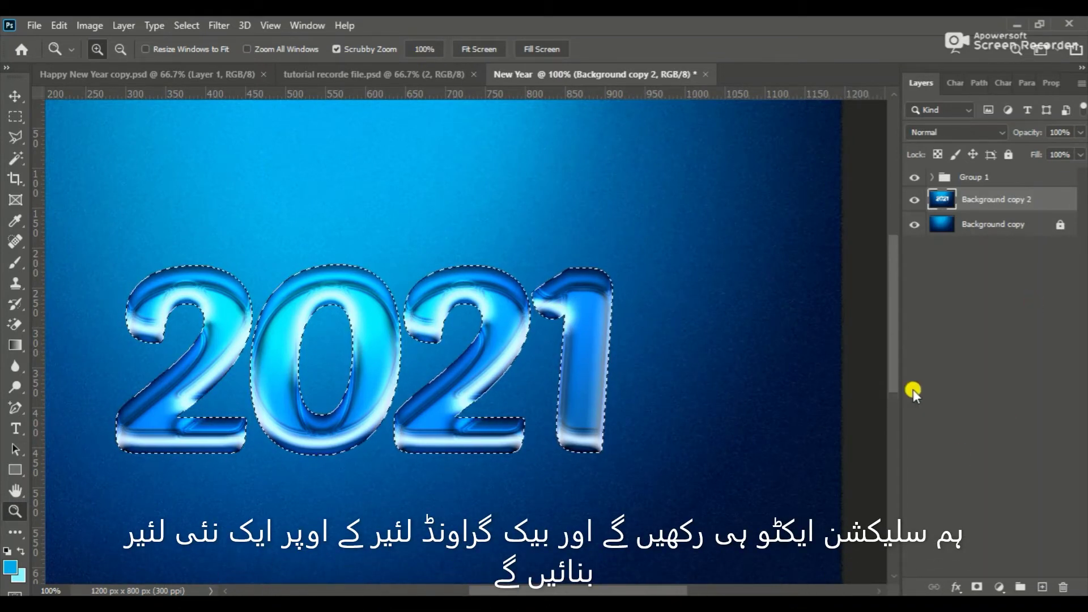
{"action": "left_click", "coordinate": [1042, 587]}
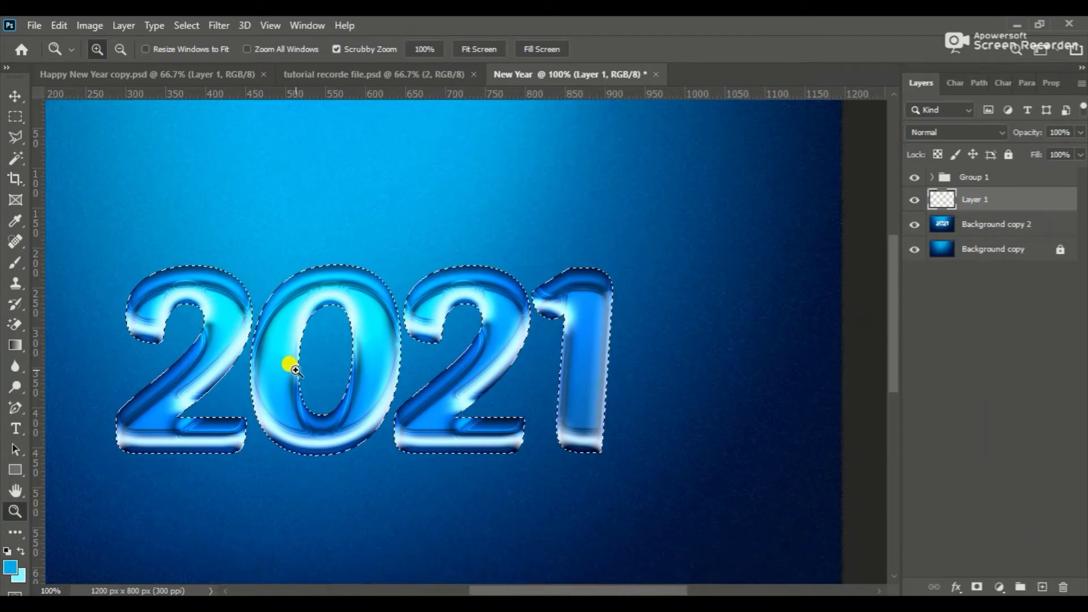
{"action": "key", "text": "h"}
{"action": "left_click_drag", "start_coordinate": [293, 373], "coordinate": [379, 328]}
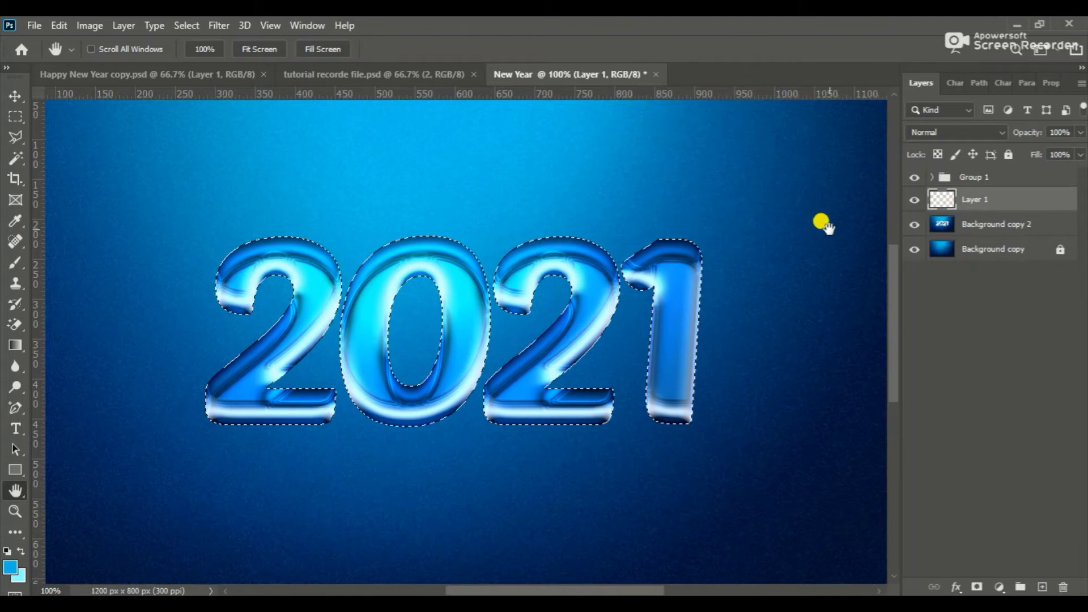
Step: Expand the 2021 selection by 3 pixels
{"action": "left_click", "coordinate": [190, 29]}
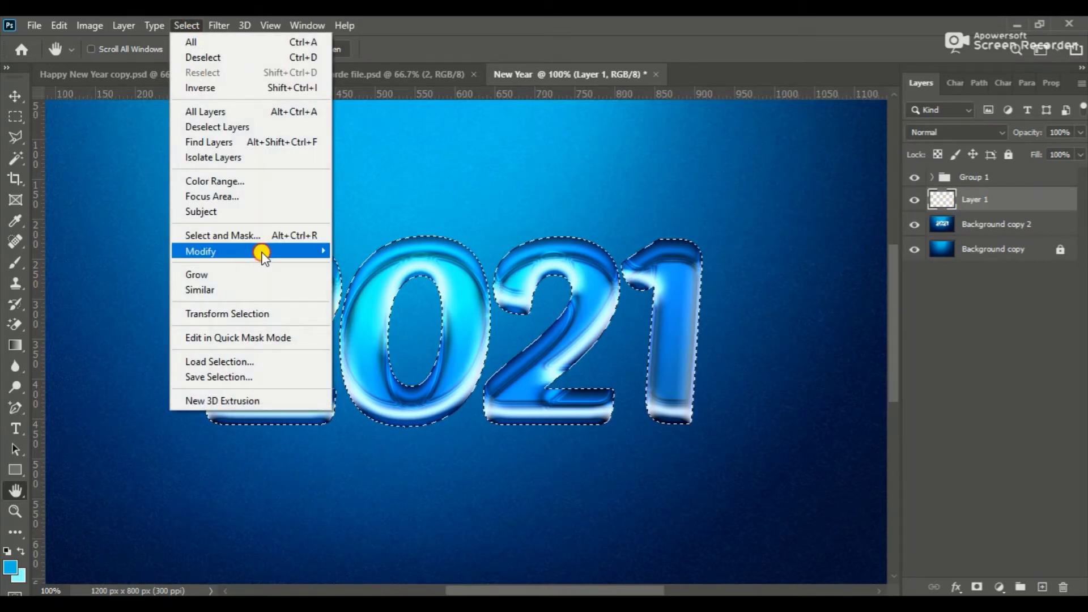
{"action": "mouse_move", "coordinate": [260, 249]}
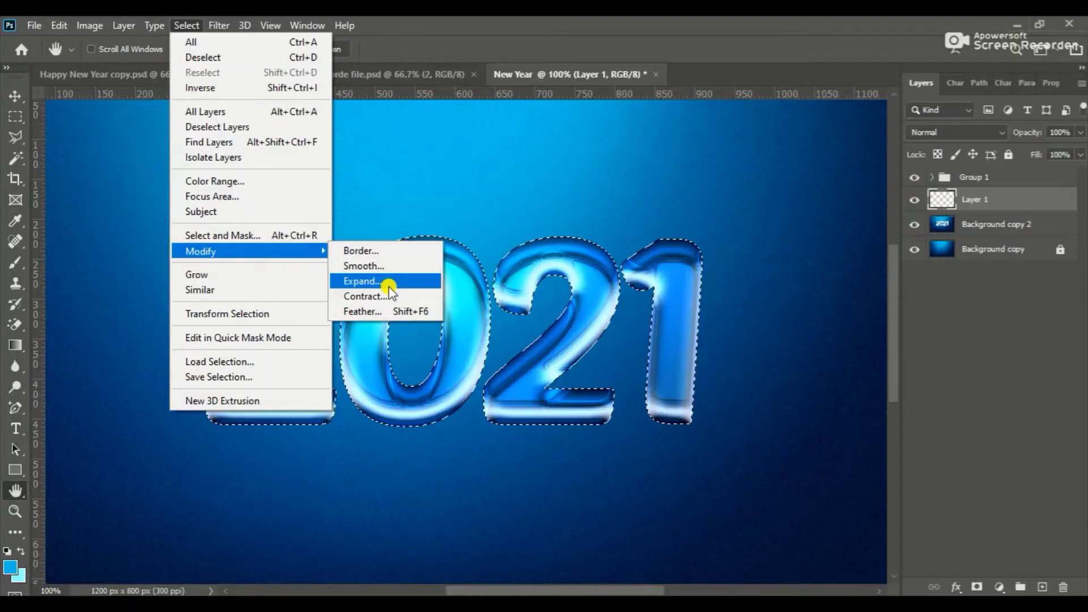
{"action": "left_click", "coordinate": [360, 281]}
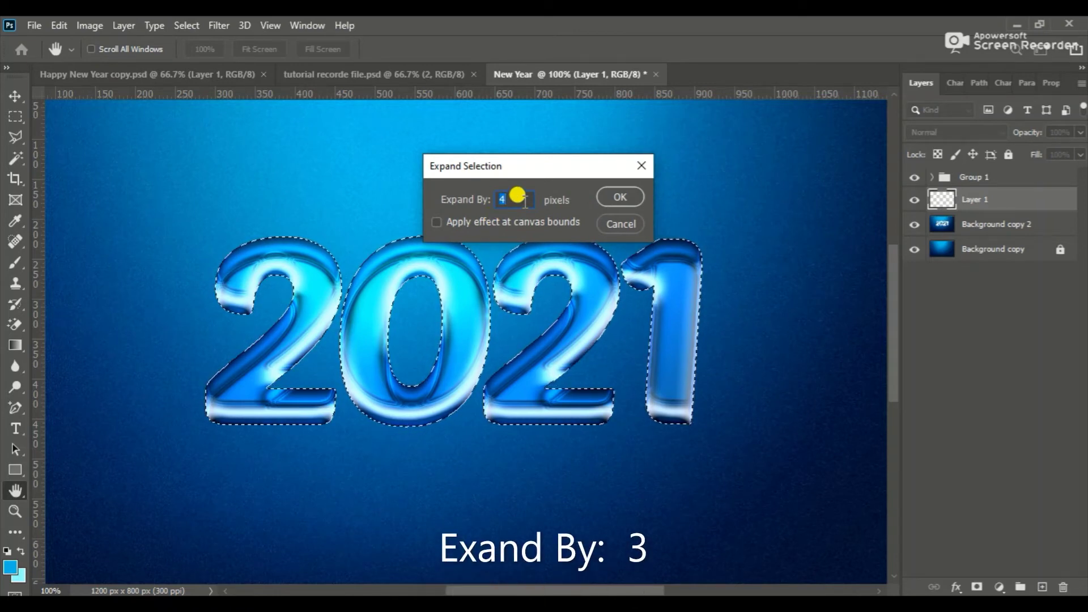
{"action": "left_click", "coordinate": [633, 194]}
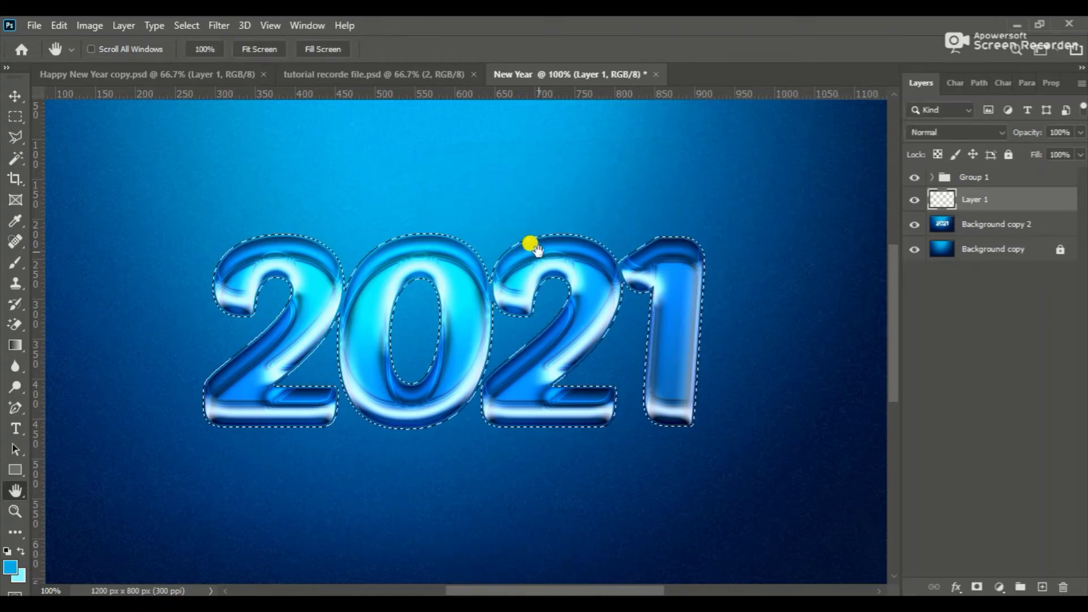
Step: Set the foreground colour to dark navy #021735
{"action": "left_click", "coordinate": [9, 570]}
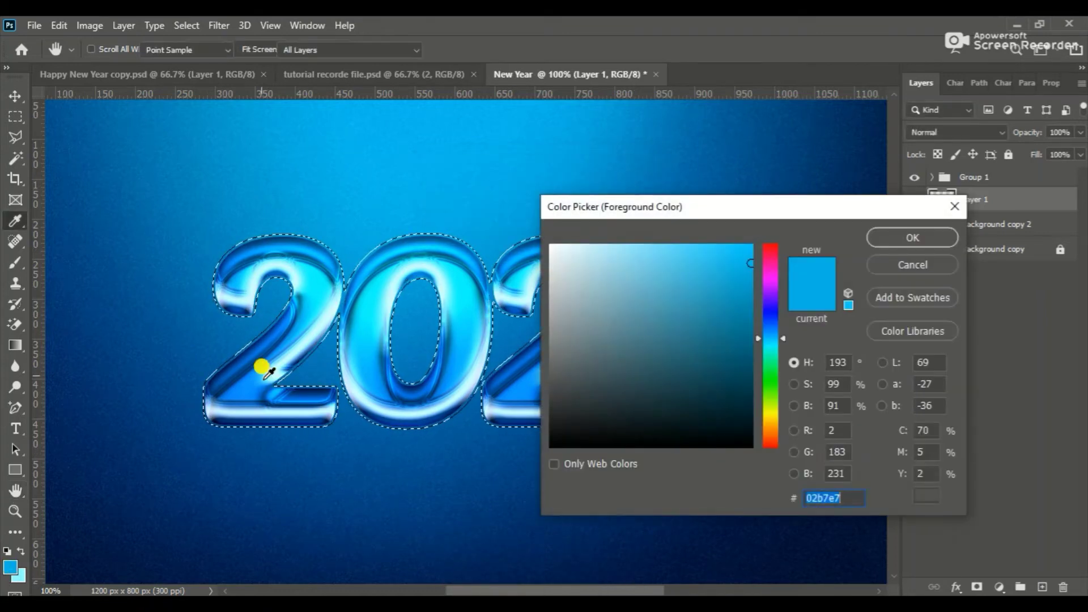
{"action": "left_click", "coordinate": [215, 407]}
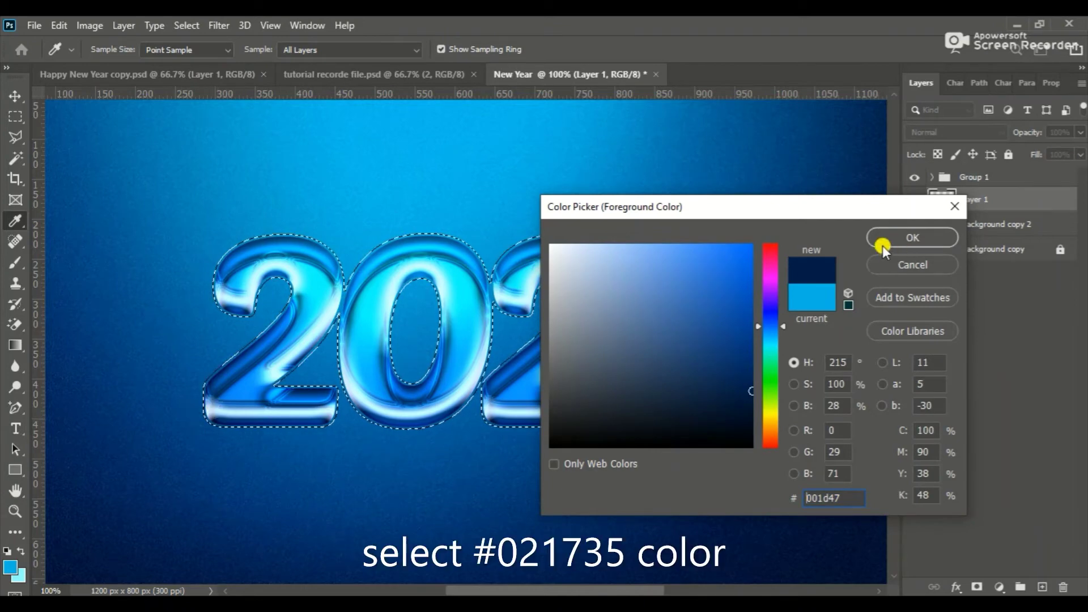
{"action": "type", "text": "021735"}
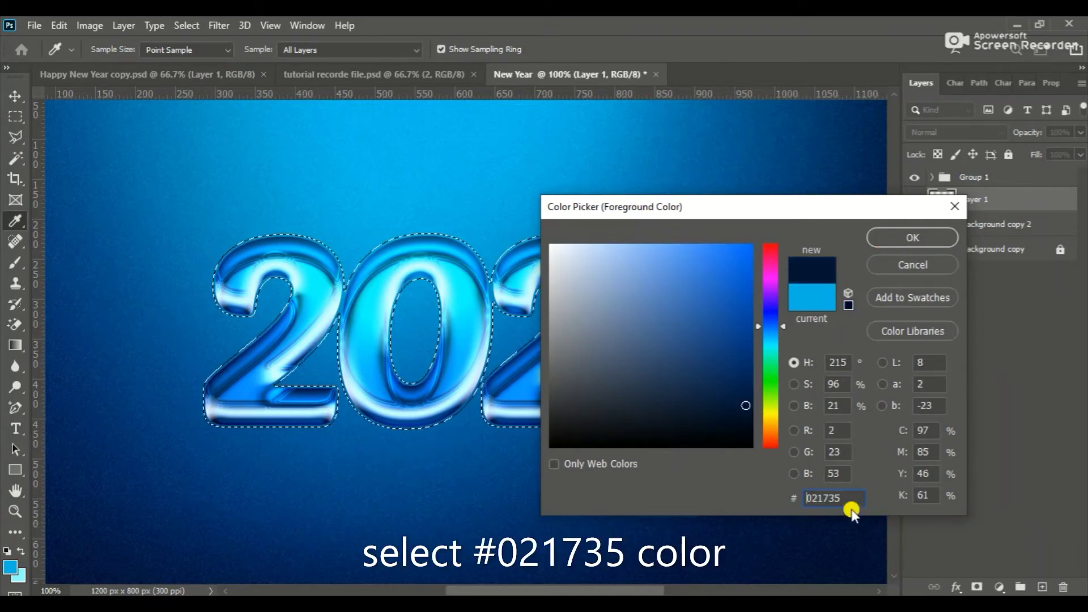
{"action": "left_click", "coordinate": [910, 239]}
{"action": "key", "text": "h"}
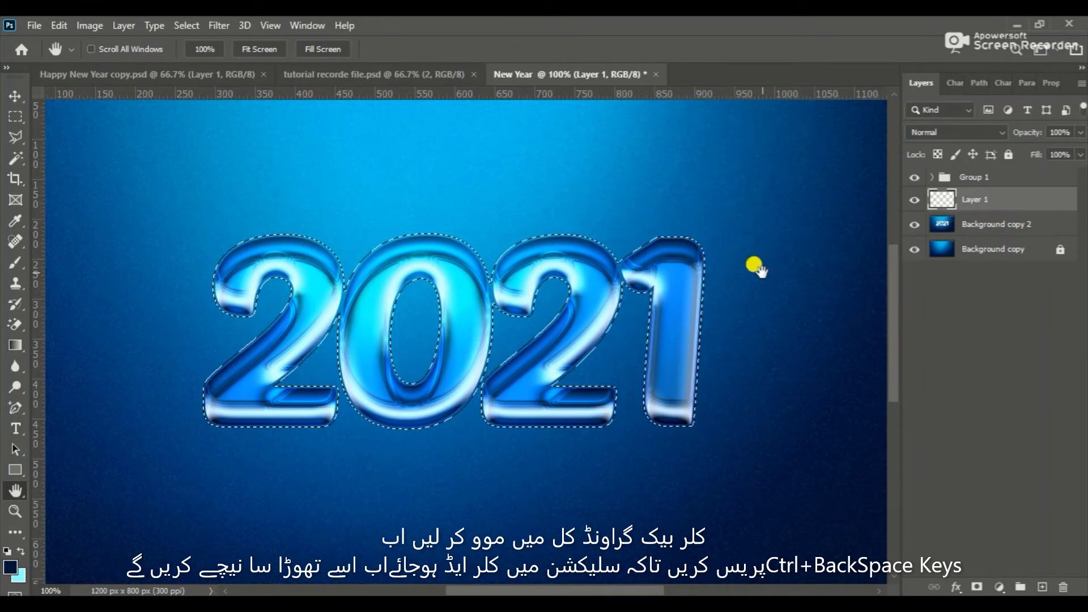
Step: Swap the foreground and background colours, fill the expanded digit selection on Layer 1 with the navy, and deselect
{"action": "key", "text": "x"}
{"action": "key", "text": "ctrl+BackSpace"}
{"action": "key", "text": "ctrl+d"}
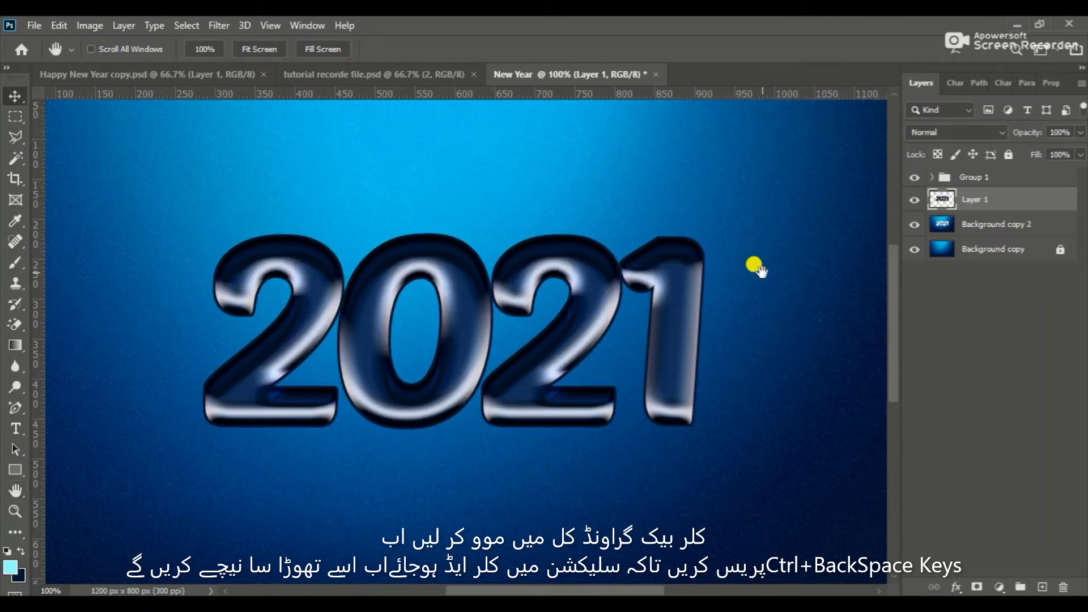
Step: Nudge the navy digit silhouette on Layer 1 down by about 6 px so it sits slightly below the glass digits
{"action": "key", "text": "v"}
{"action": "key", "text": "shift+Down"}
{"action": "key", "text": "shift+Down"}
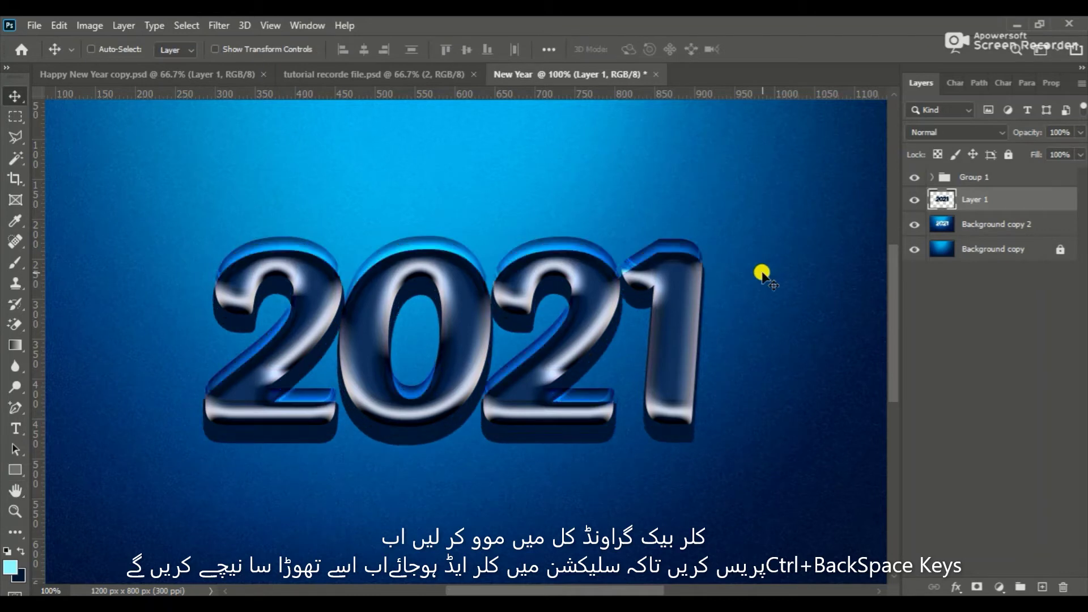
{"action": "key", "text": "shift+Up"}
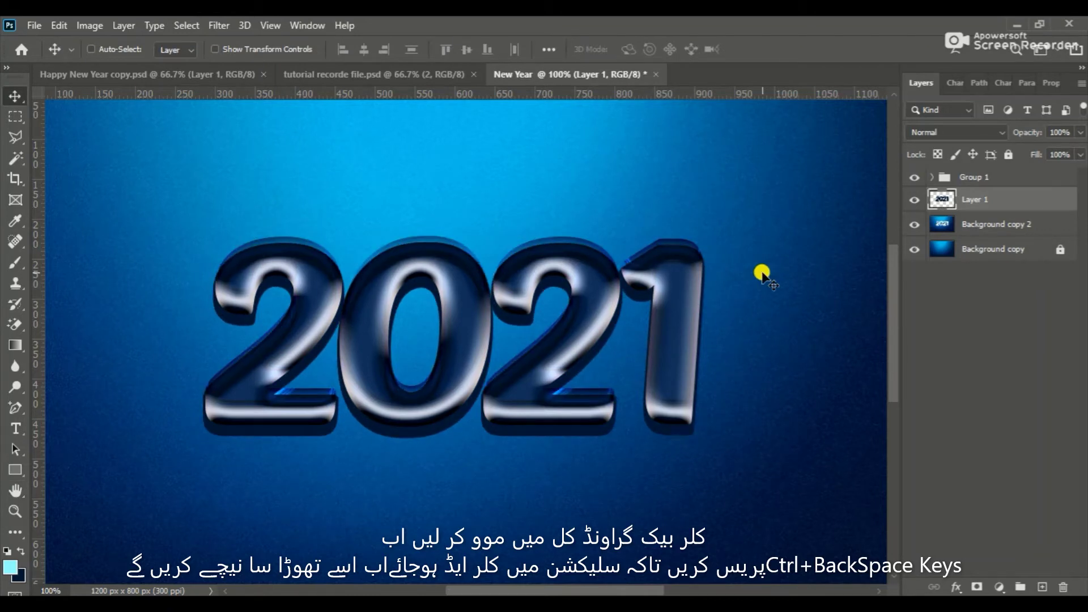
{"action": "key", "text": "Up"}
{"action": "key", "text": "Up"}
{"action": "key", "text": "Up"}
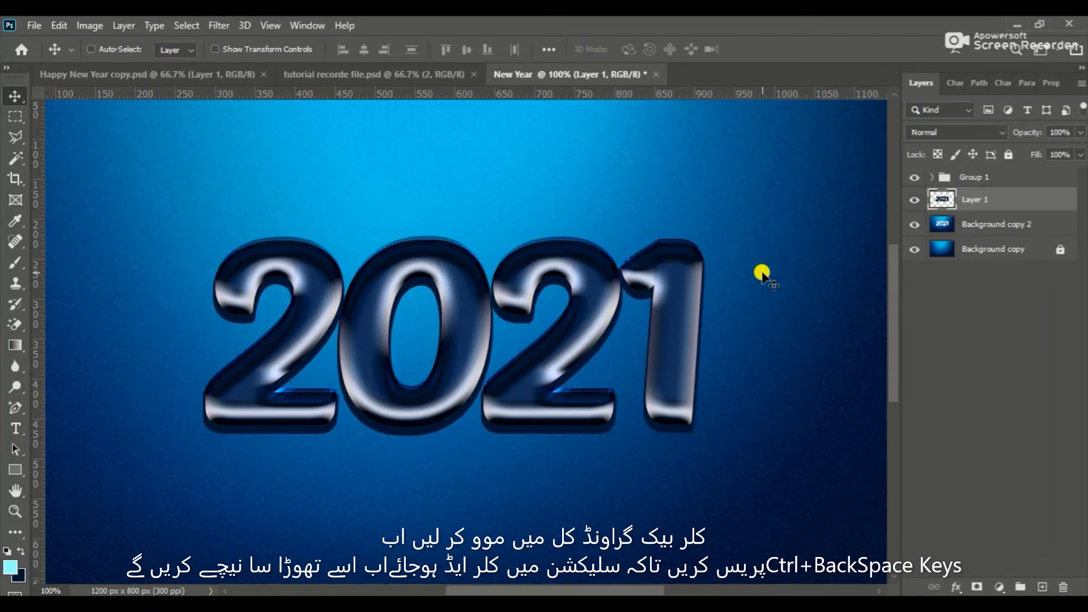
{"action": "key", "text": "Up"}
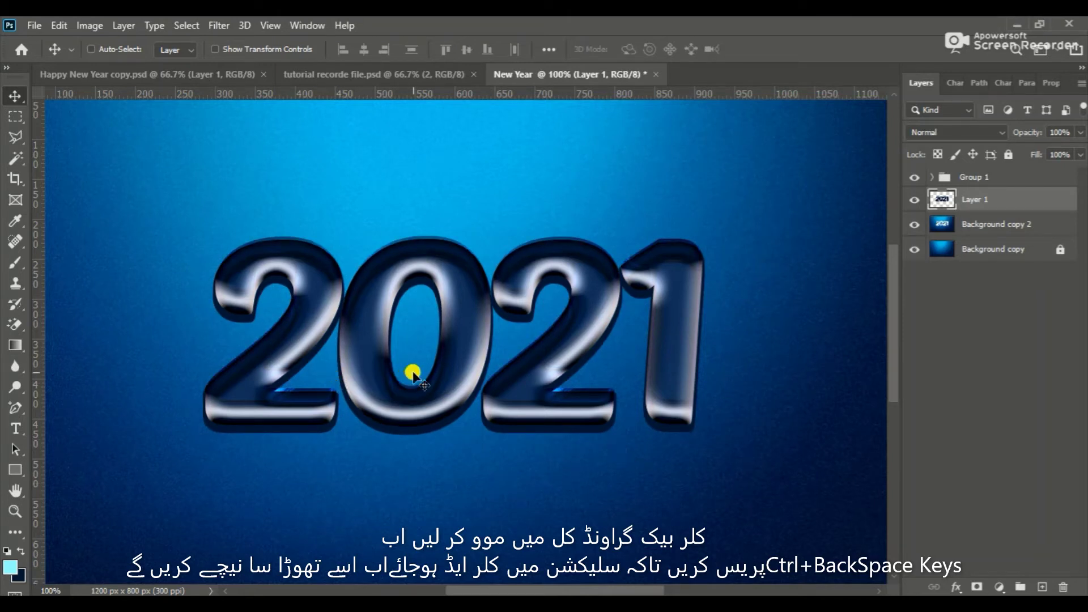
Step: Delete the digit area from Layer 1 using the inverted outline of Background copy 2, leaving only the navy rim, and deselect
{"action": "key", "text": "z"}
{"action": "key", "text": "ctrl+0"}
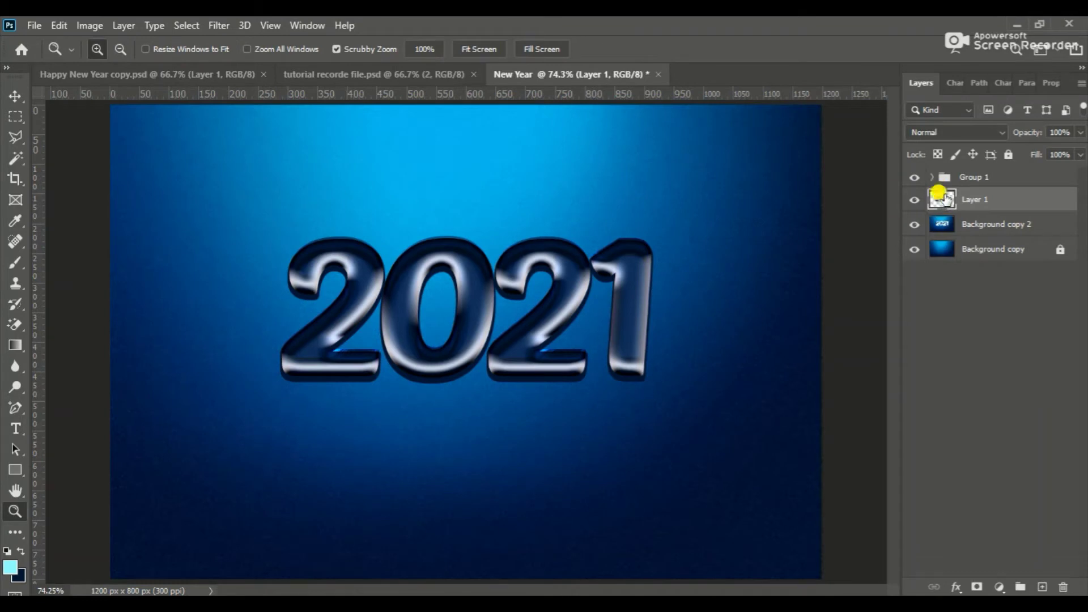
{"action": "left_click", "coordinate": [940, 202], "text": "ctrl"}
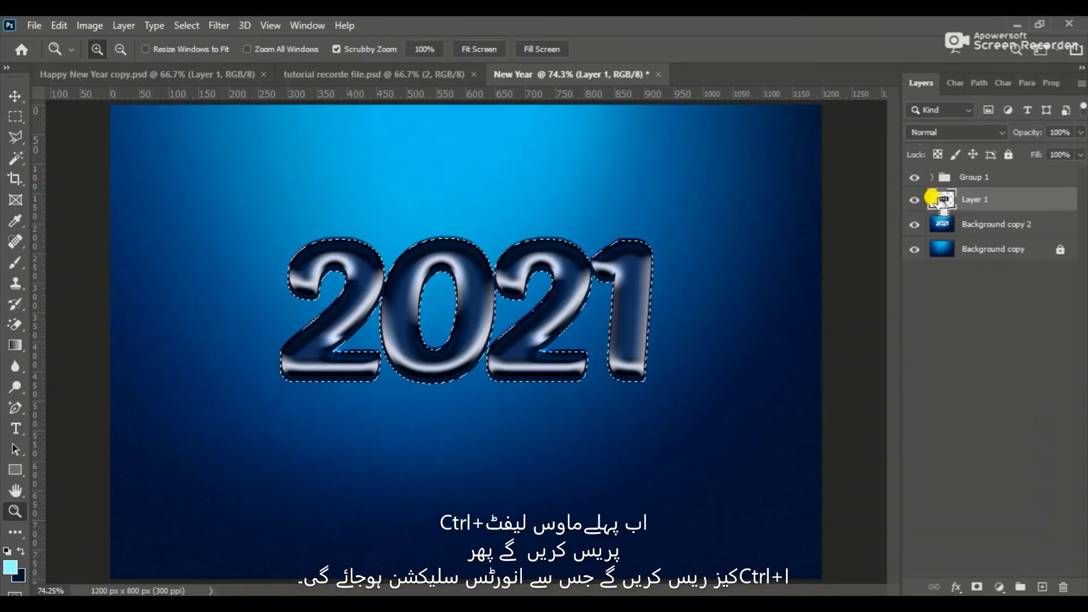
{"action": "key", "text": "ctrl+d"}
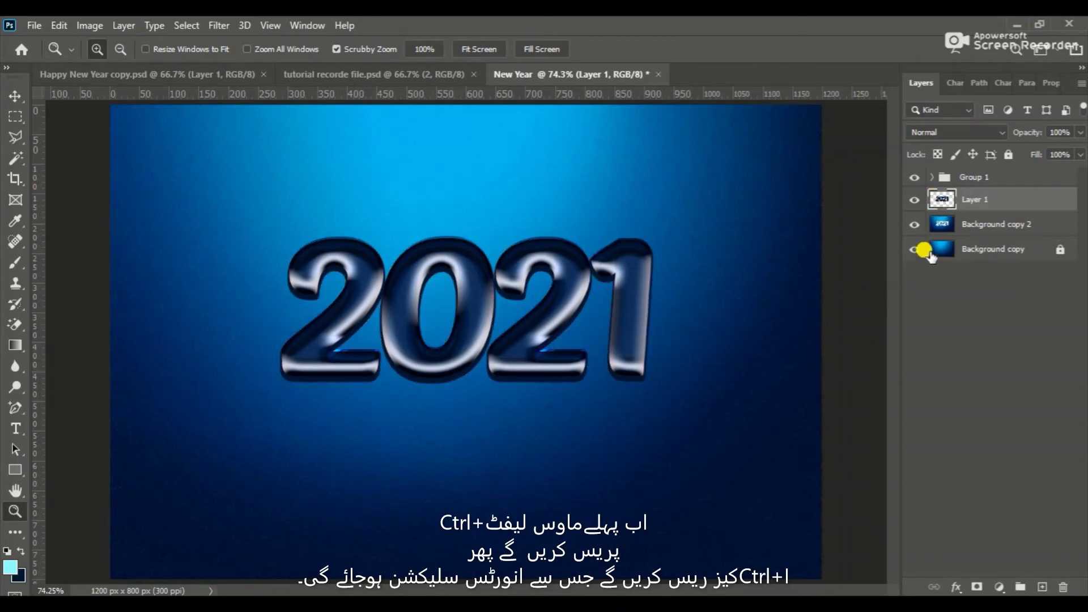
{"action": "left_click", "coordinate": [942, 225], "text": "ctrl"}
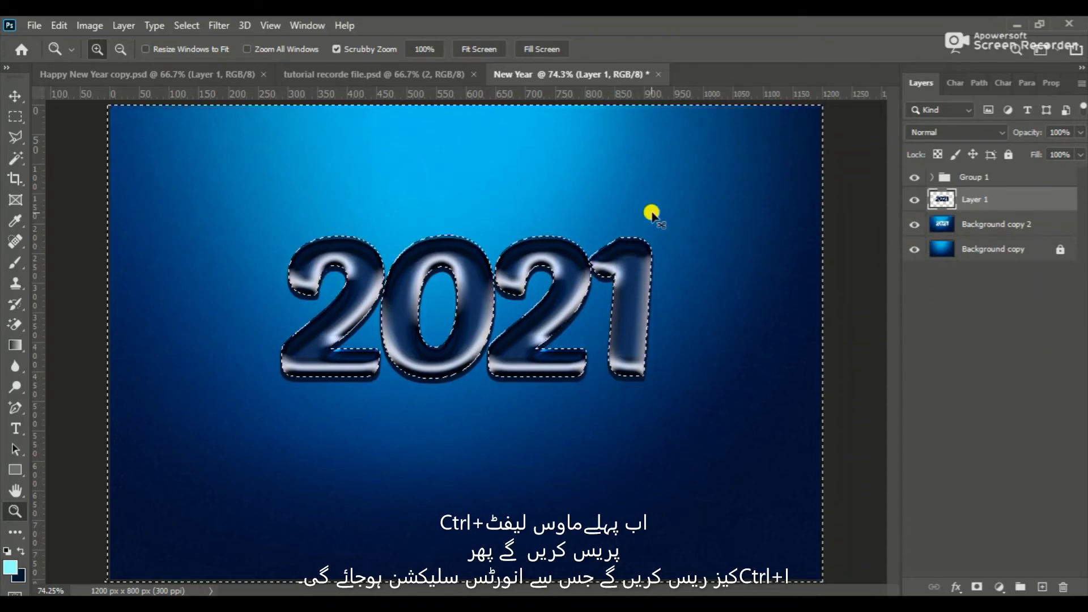
{"action": "key", "text": "ctrl+shift+i"}
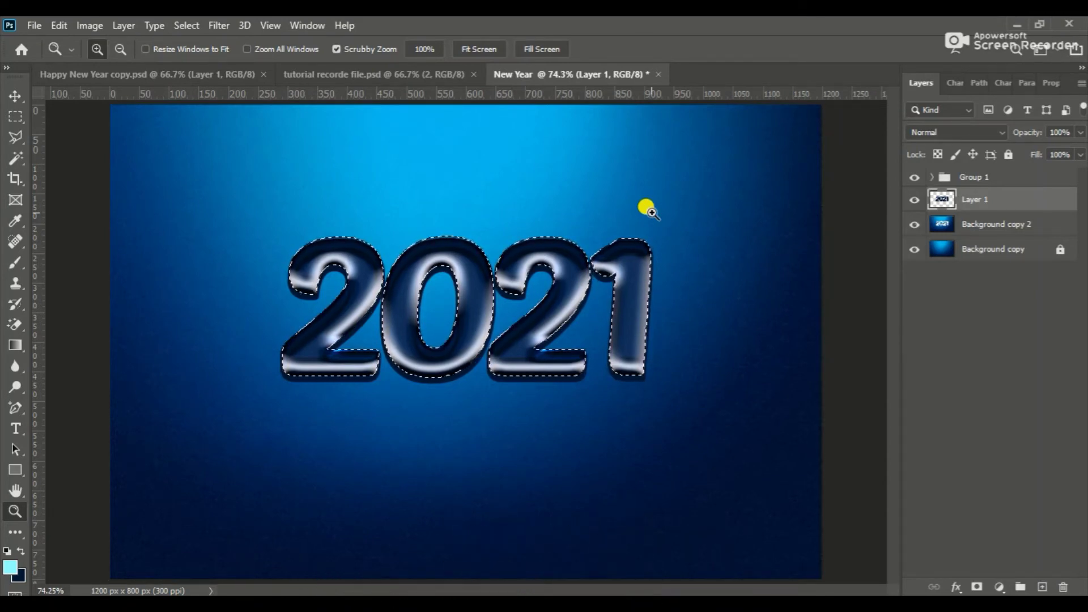
{"action": "key", "text": "Delete"}
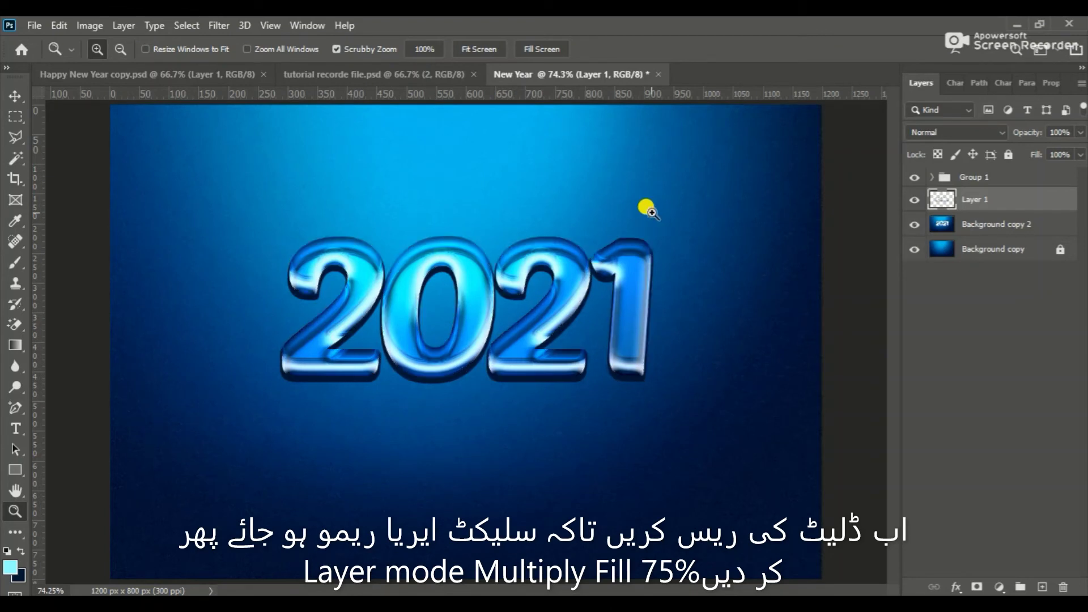
Step: Set Layer 1's blend mode to Multiply and its fill to 75%
{"action": "left_click", "coordinate": [440, 50]}
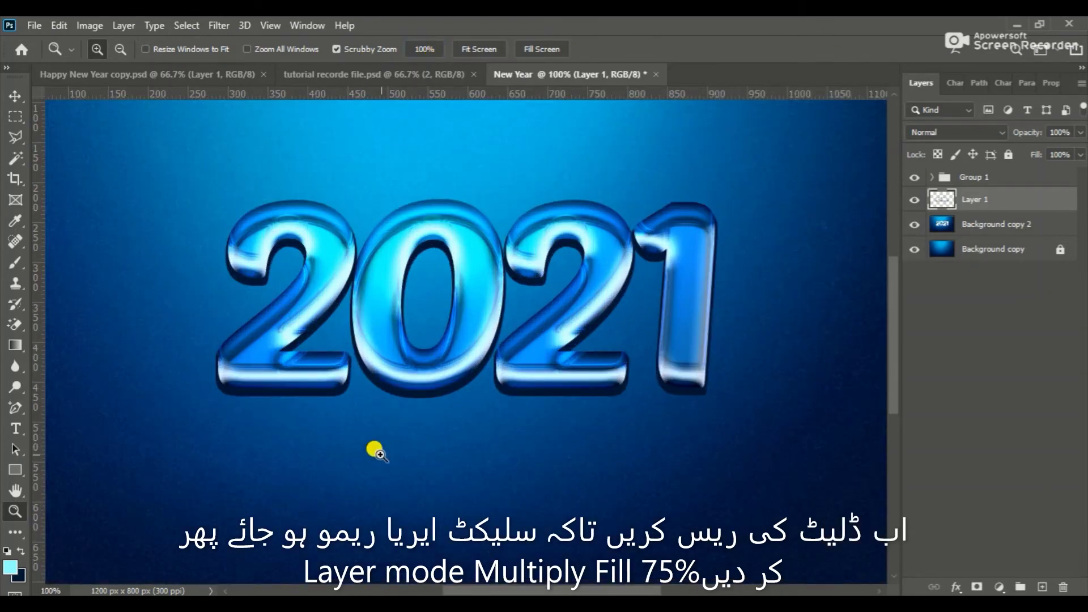
{"action": "left_click", "coordinate": [958, 132]}
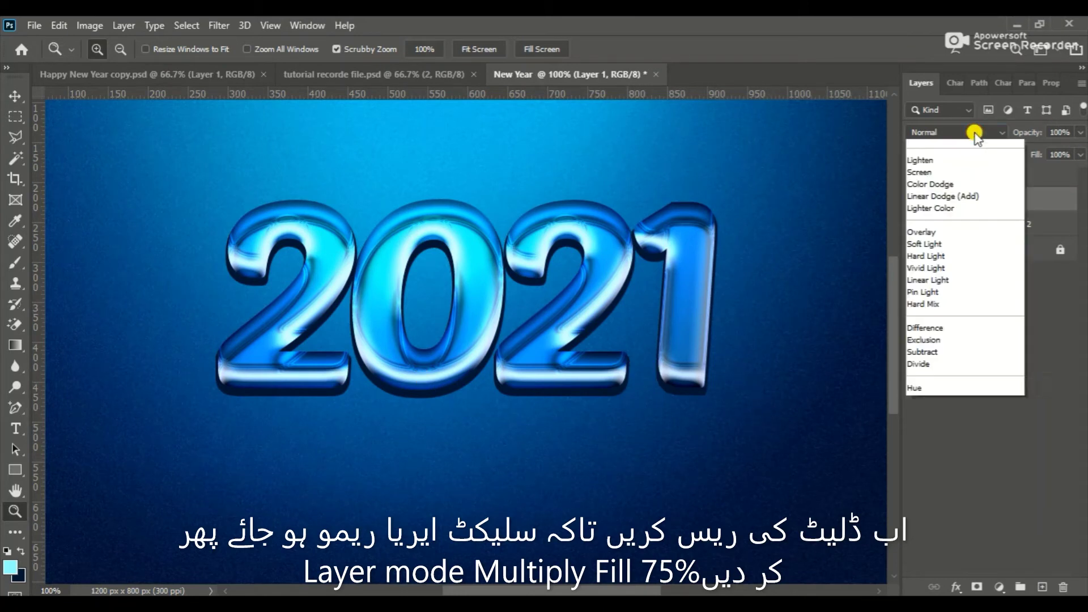
{"action": "left_click", "coordinate": [930, 187]}
{"action": "left_click", "coordinate": [1080, 154]}
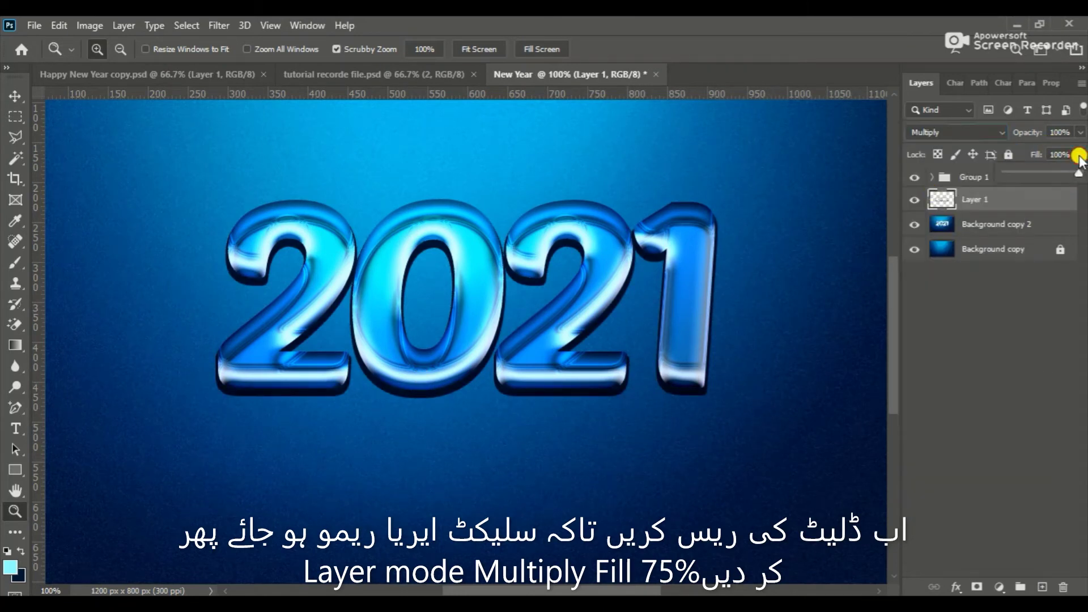
{"action": "left_click_drag", "start_coordinate": [1079, 171], "coordinate": [1058, 175]}
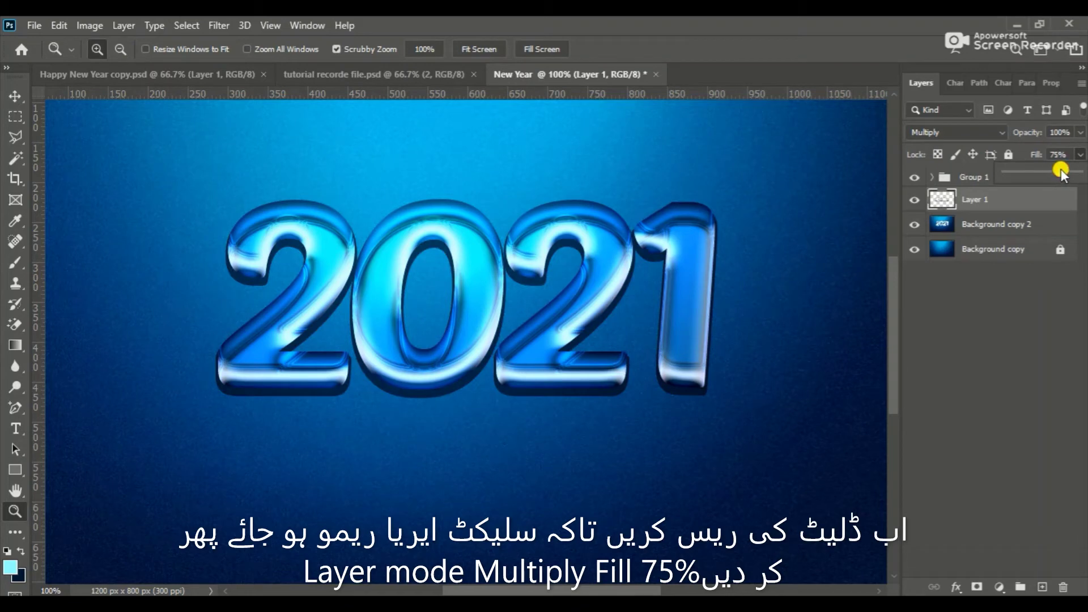
{"action": "left_click", "coordinate": [16, 96]}
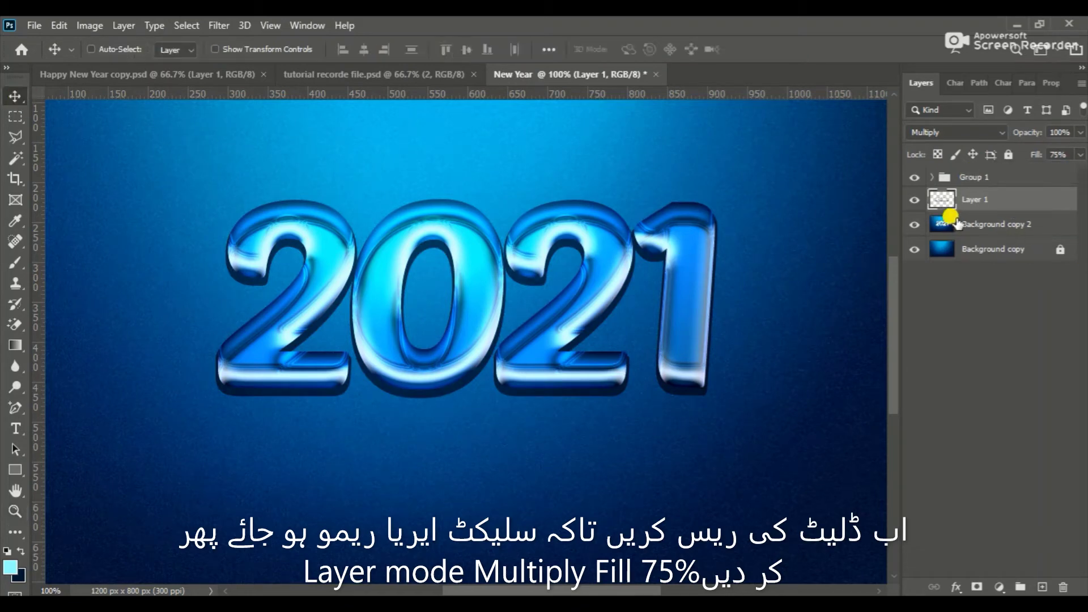
{"action": "left_click", "coordinate": [942, 201], "text": "ctrl"}
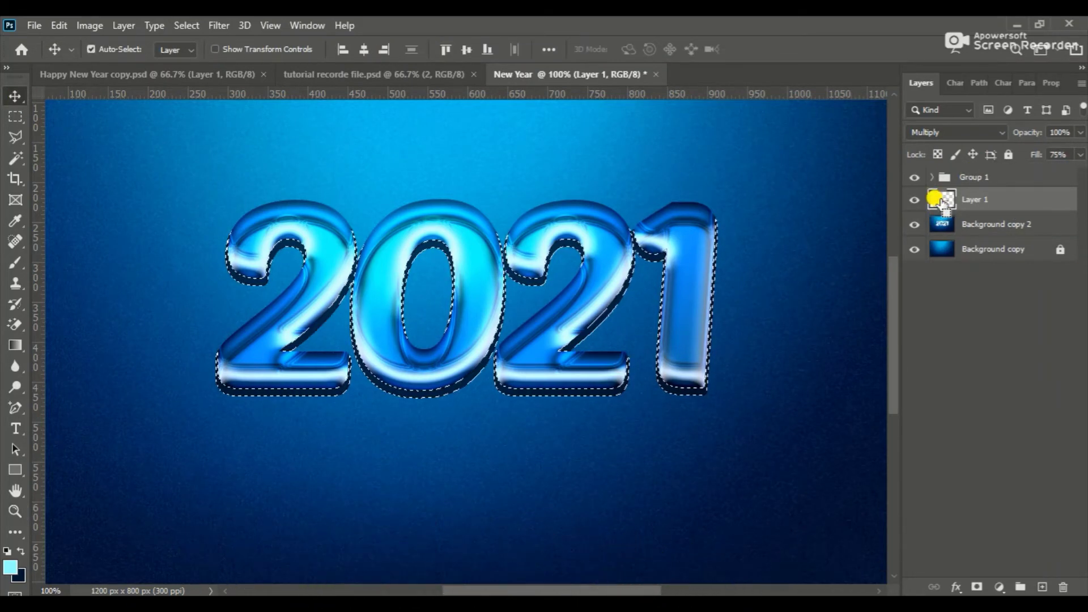
{"action": "left_click", "coordinate": [919, 392]}
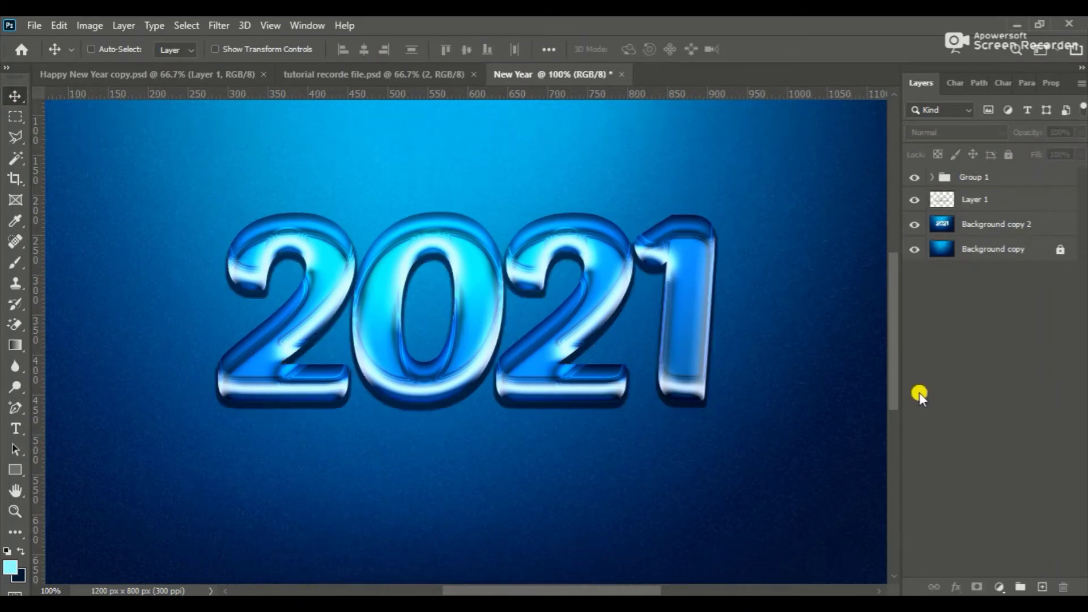
{"action": "key", "text": "z"}
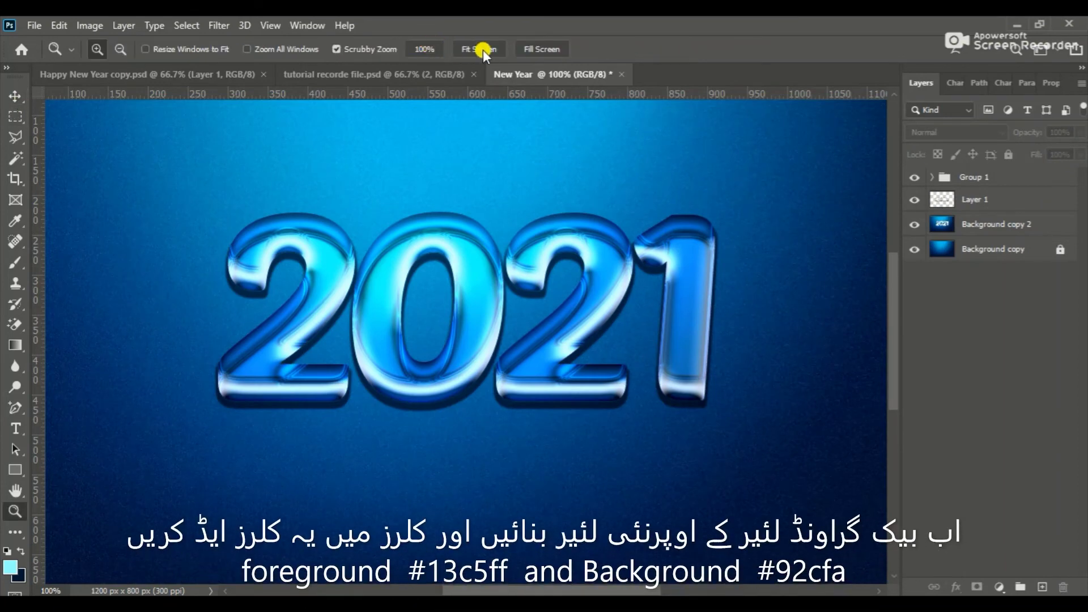
{"action": "left_click", "coordinate": [478, 49]}
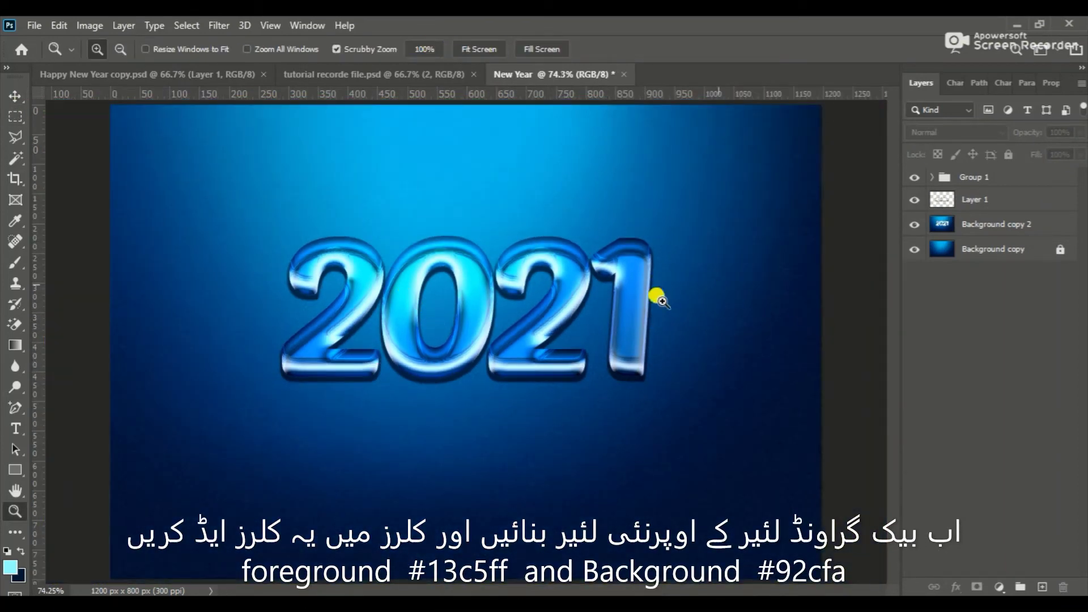
Step: Add another new empty layer between Layer 1 and Background copy 2
{"action": "left_click", "coordinate": [1020, 205]}
{"action": "key", "text": "v"}
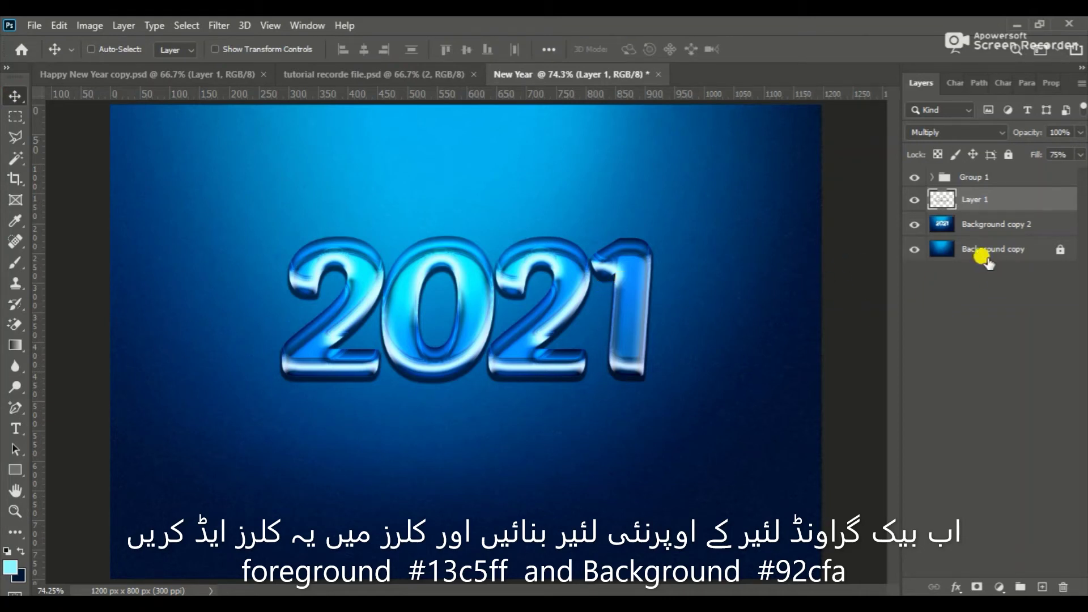
{"action": "left_click", "coordinate": [972, 229]}
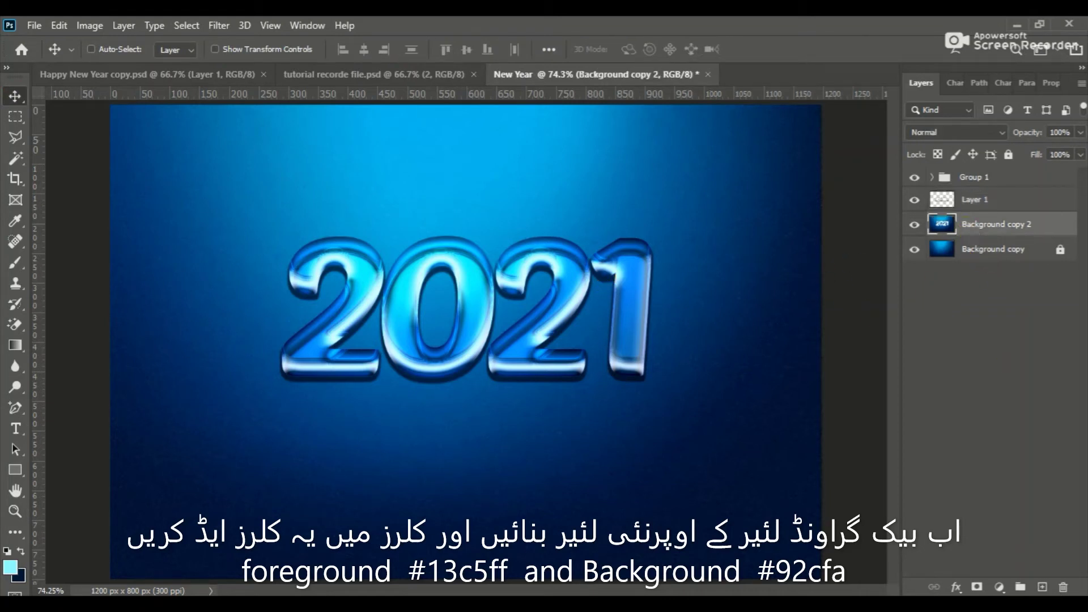
{"action": "left_click", "coordinate": [1041, 587]}
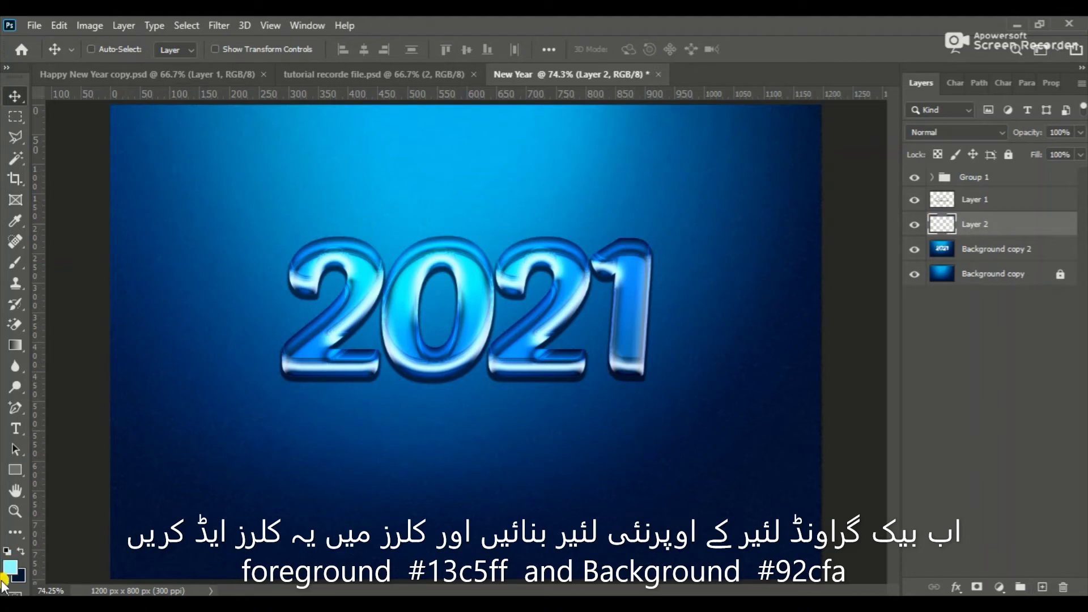
Step: Set the foreground colour to #13c5ff
{"action": "left_click", "coordinate": [19, 578]}
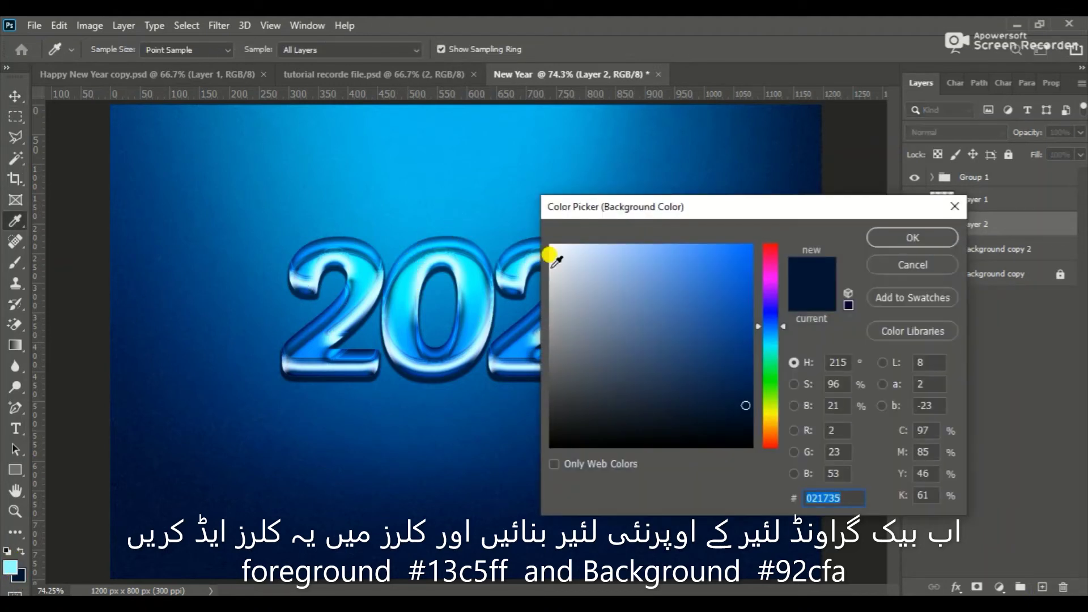
{"action": "left_click", "coordinate": [403, 280]}
{"action": "type", "text": "13c5ff"}
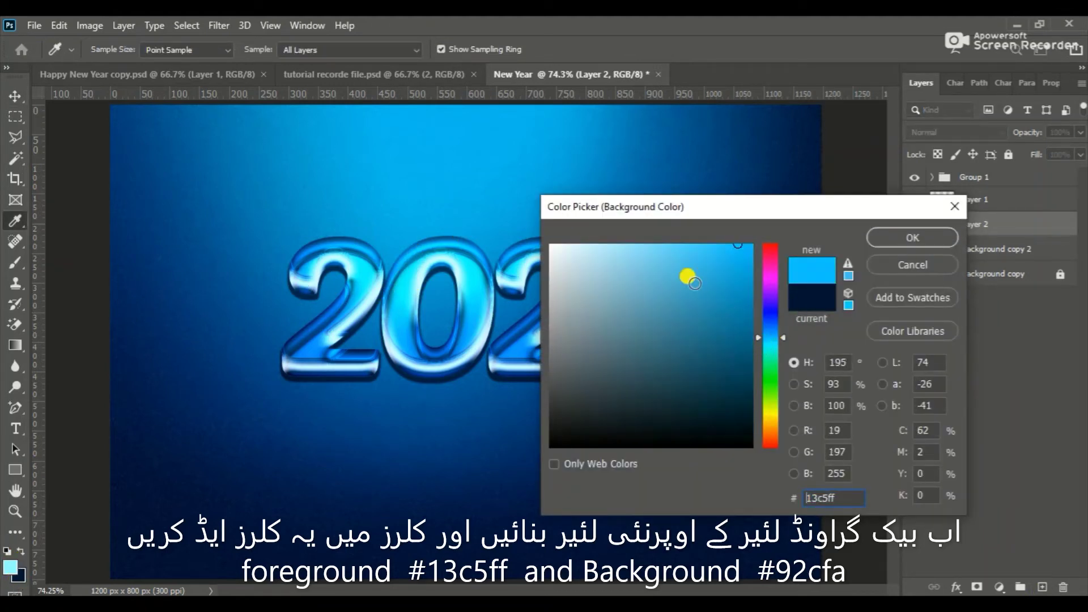
{"action": "left_click", "coordinate": [903, 247]}
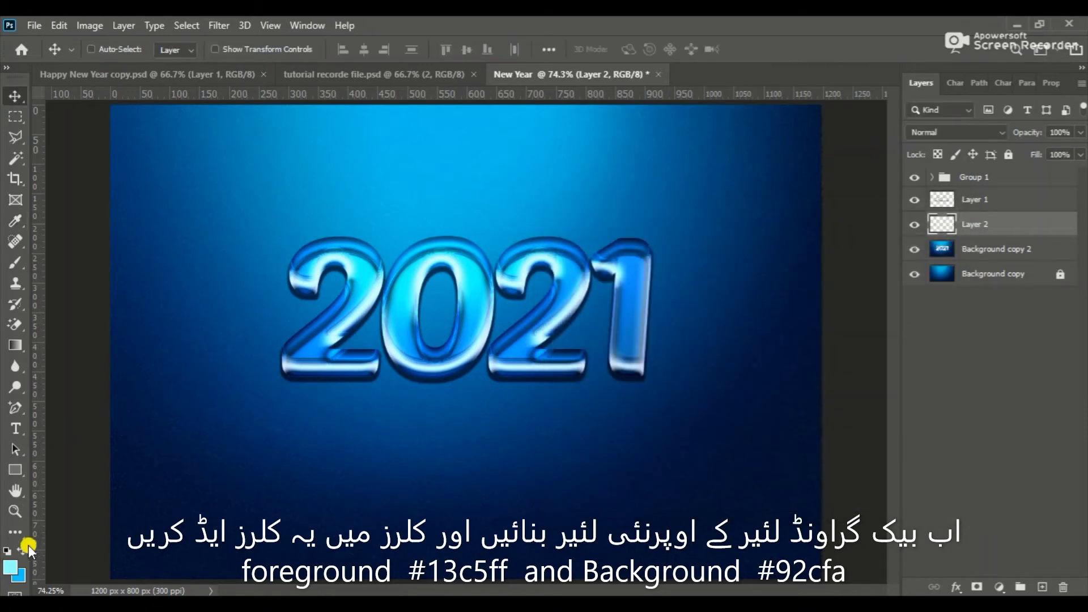
{"action": "left_click", "coordinate": [10, 567]}
{"action": "left_click", "coordinate": [908, 235]}
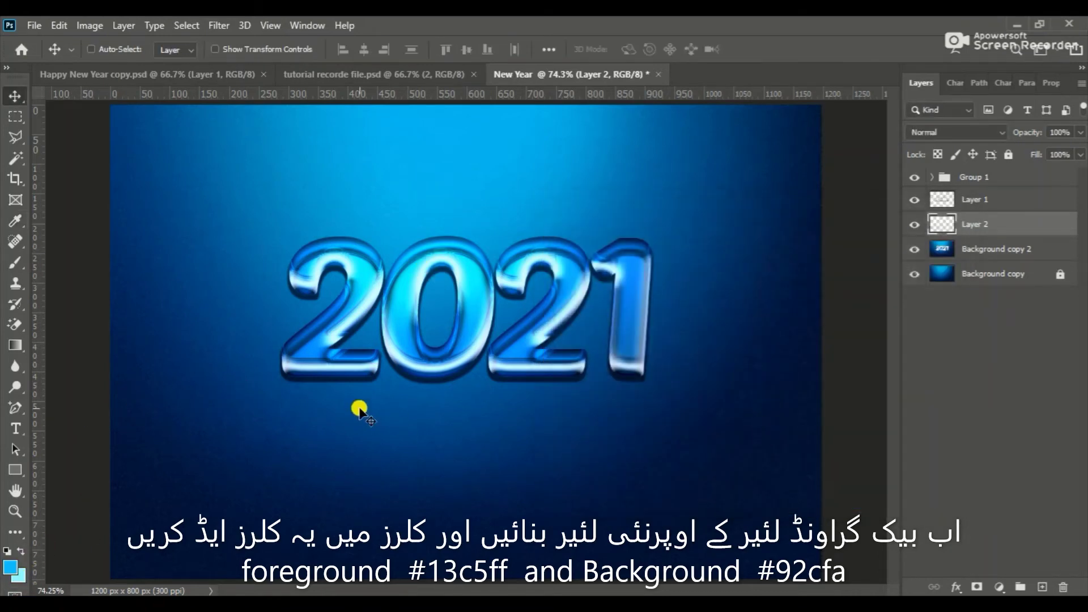
Step: Set the background colour to #92cafa
{"action": "left_click", "coordinate": [18, 576]}
{"action": "left_click", "coordinate": [771, 336]}
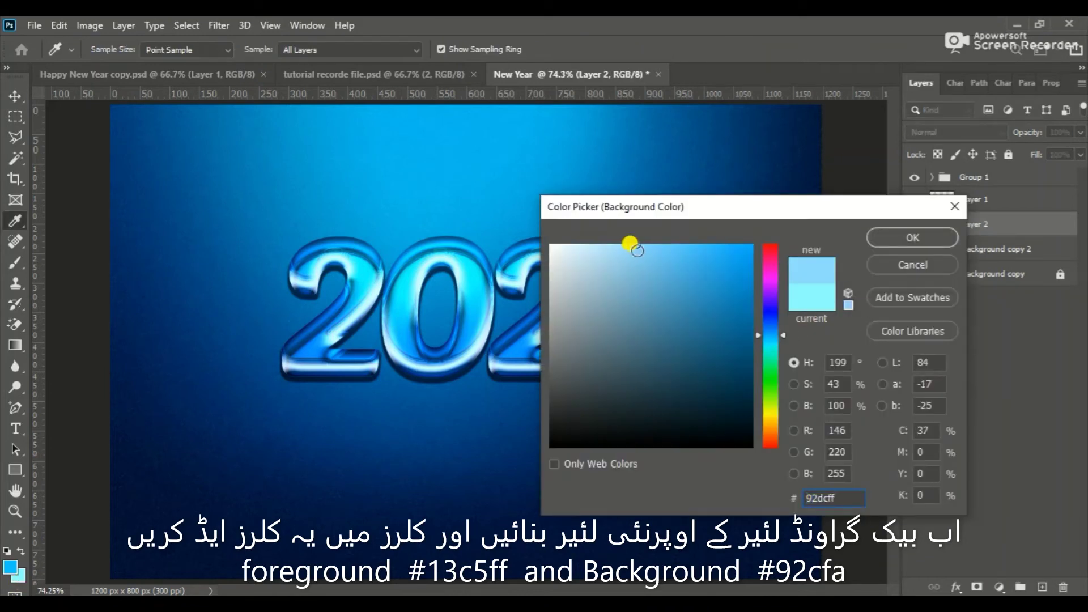
{"action": "left_click", "coordinate": [634, 247]}
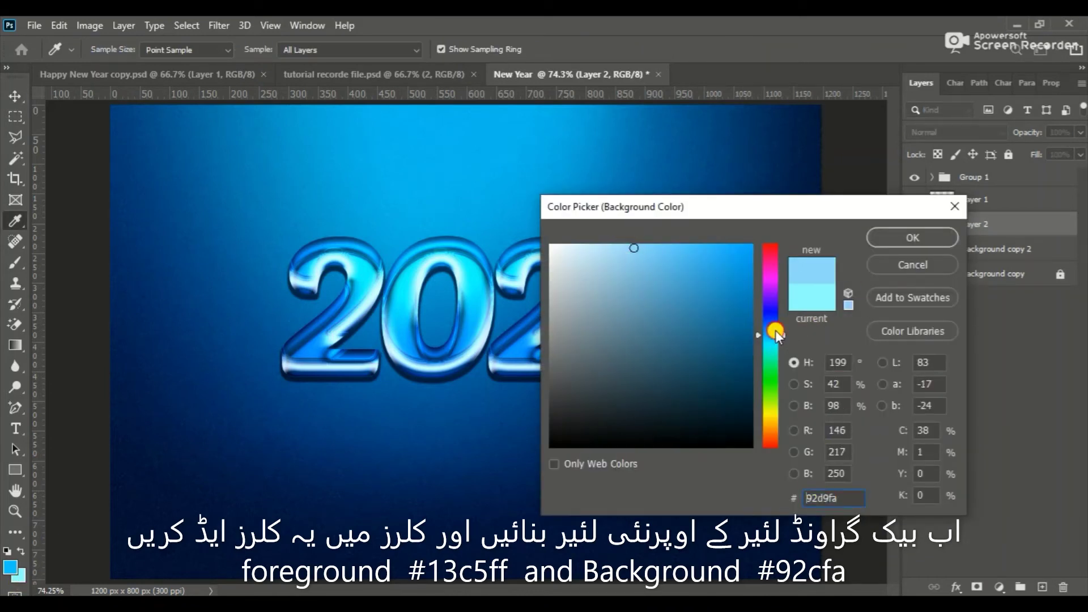
{"action": "left_click", "coordinate": [776, 330]}
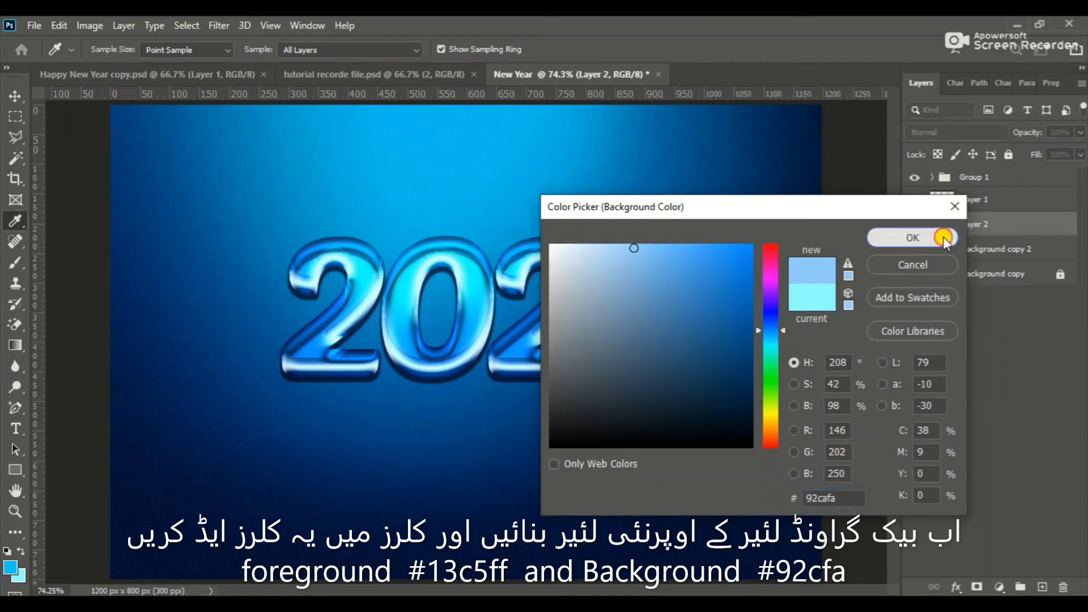
{"action": "left_click", "coordinate": [912, 238]}
{"action": "key", "text": "v"}
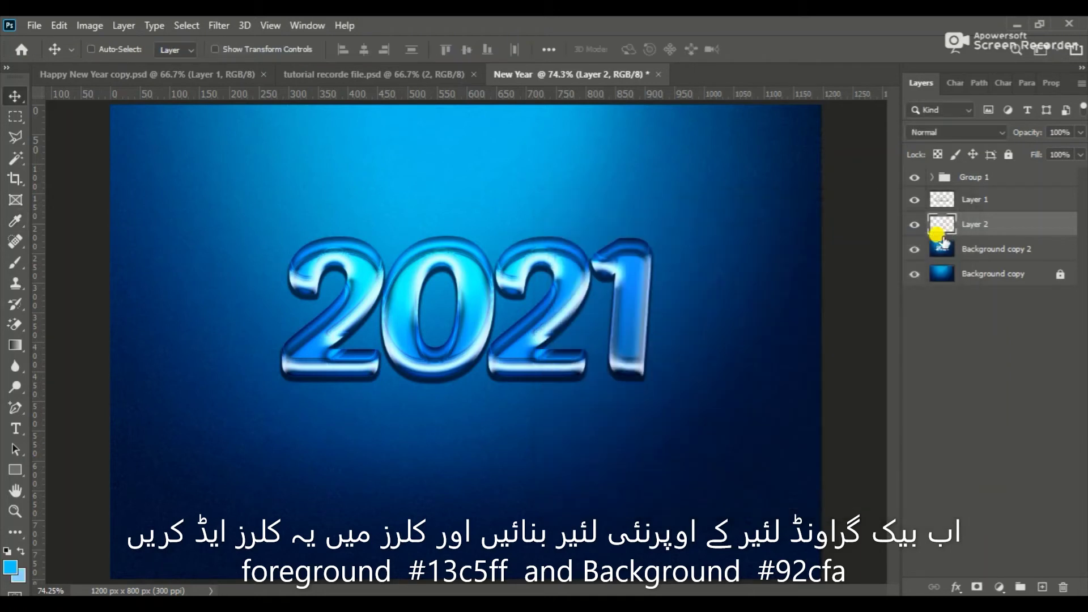
Step: Choose the Brush tool with the Hard Round tip and set its size to 150 px
{"action": "left_click", "coordinate": [13, 264]}
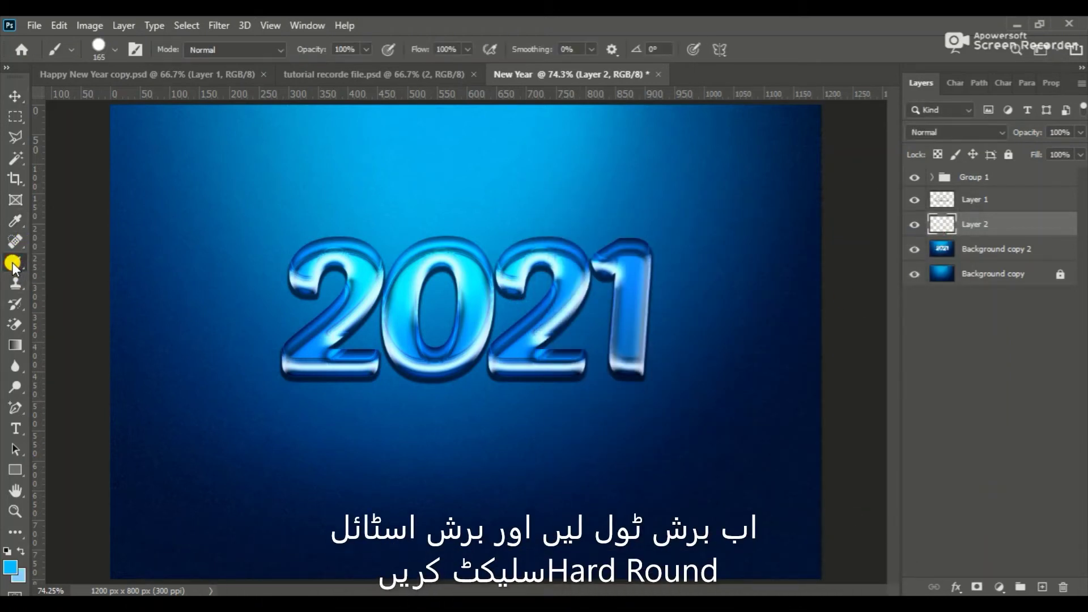
{"action": "left_click", "coordinate": [114, 52]}
{"action": "left_click", "coordinate": [120, 59]}
{"action": "left_click", "coordinate": [114, 51]}
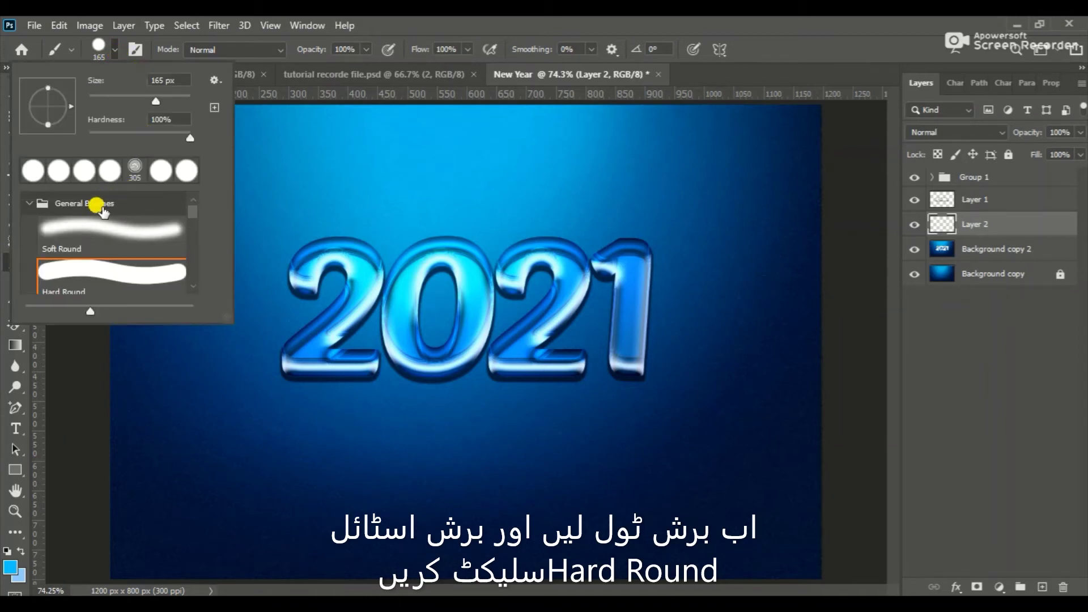
{"action": "left_click", "coordinate": [99, 276]}
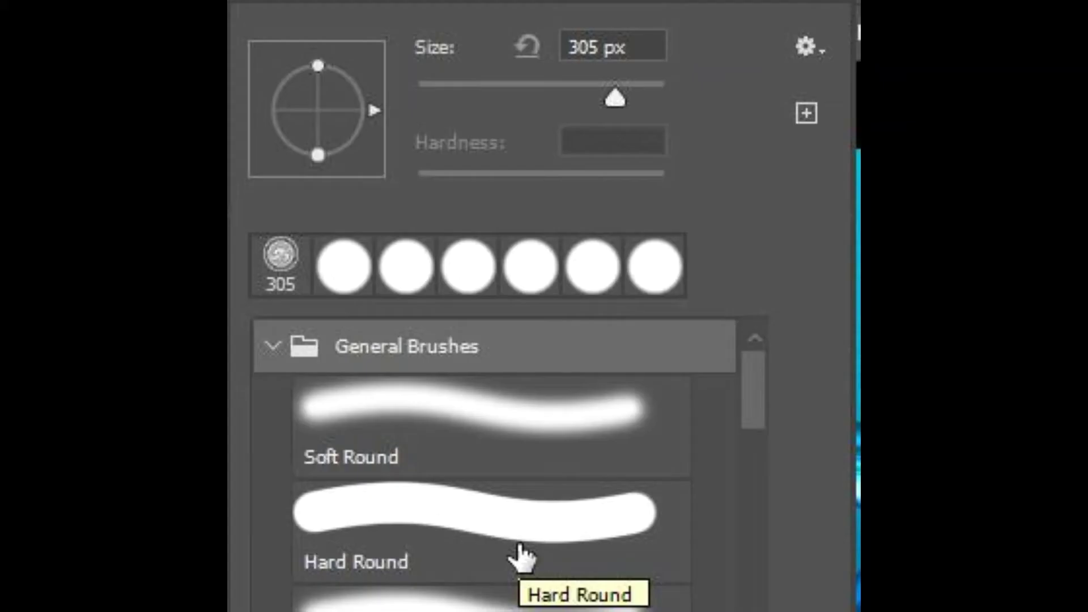
{"action": "left_click", "coordinate": [166, 79]}
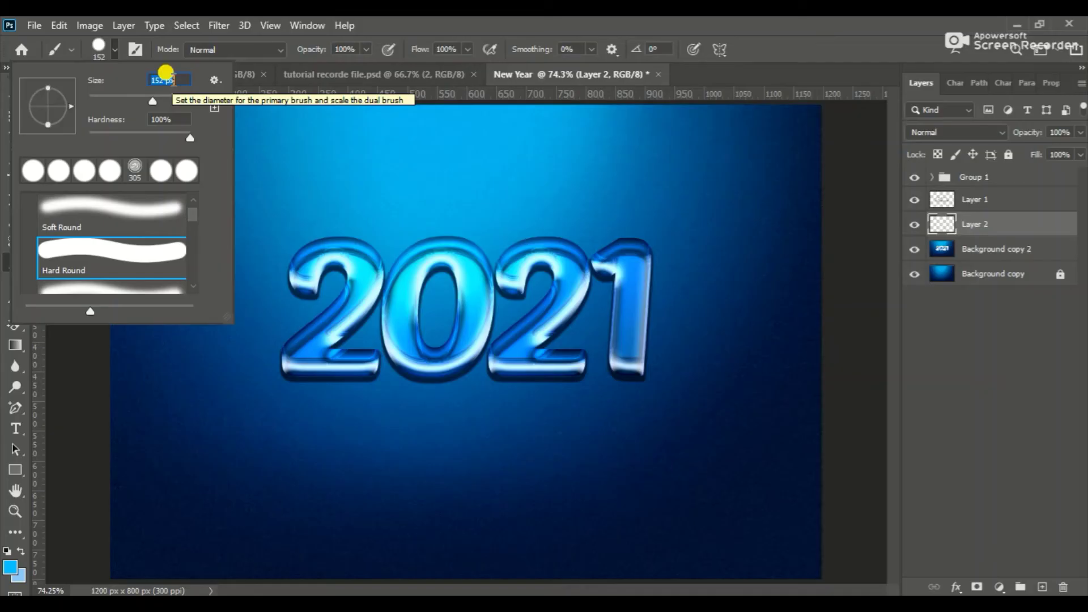
Step: Open the detailed brush settings and set the tip spacing to 180%, leaving Smoothing enabled
{"action": "left_click", "coordinate": [136, 50]}
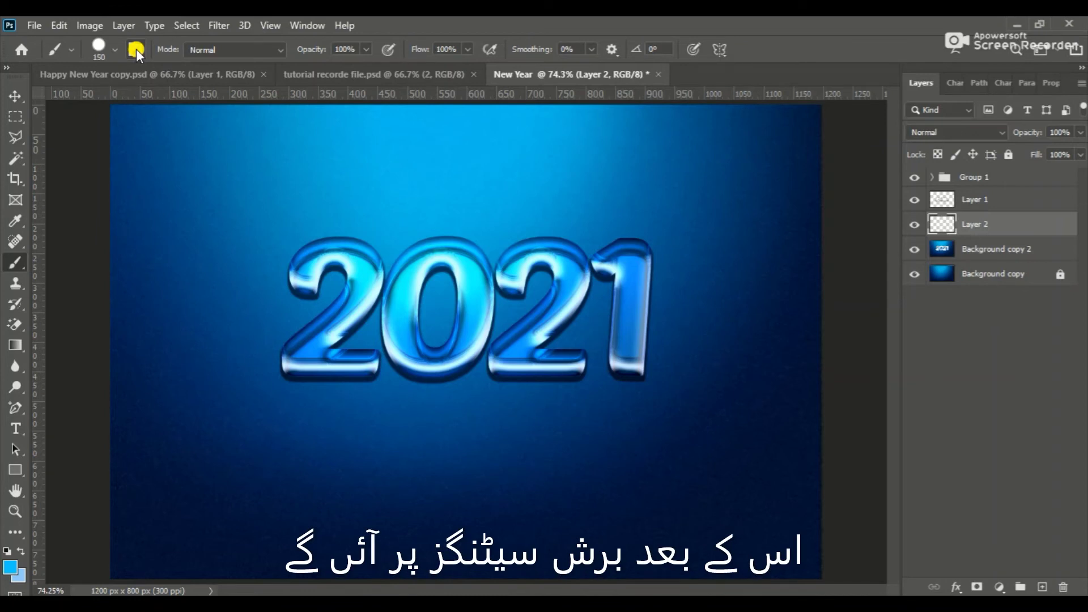
{"action": "left_click", "coordinate": [136, 48]}
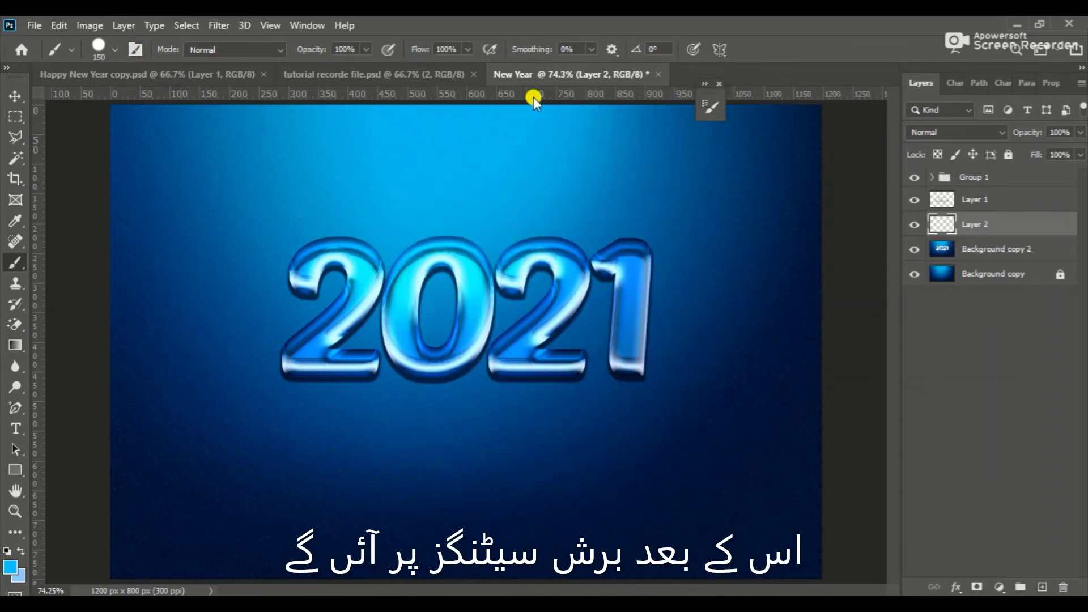
{"action": "left_click", "coordinate": [705, 85]}
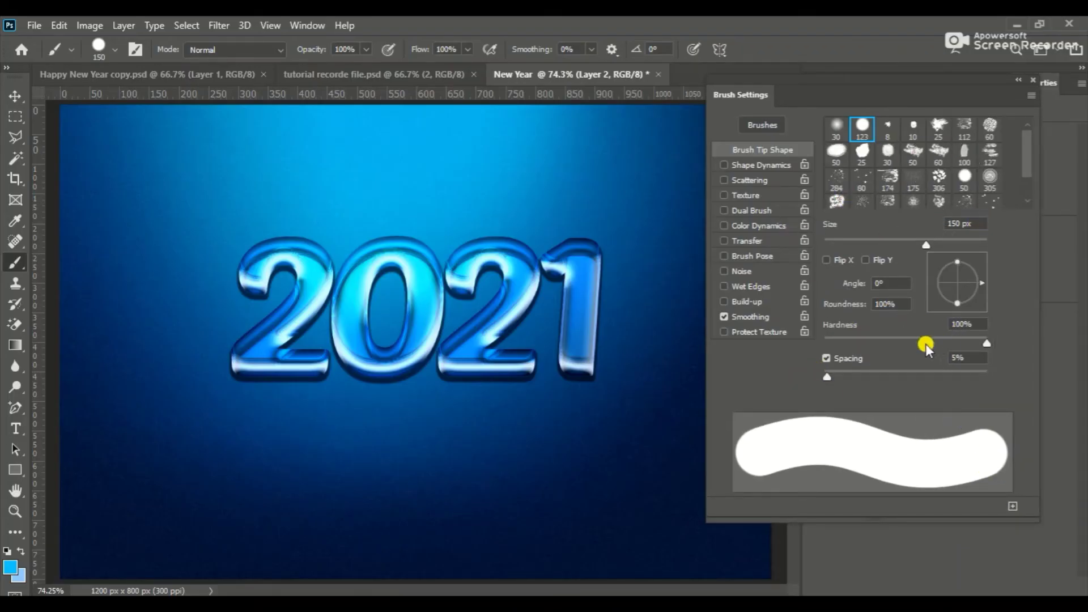
{"action": "left_click", "coordinate": [907, 377]}
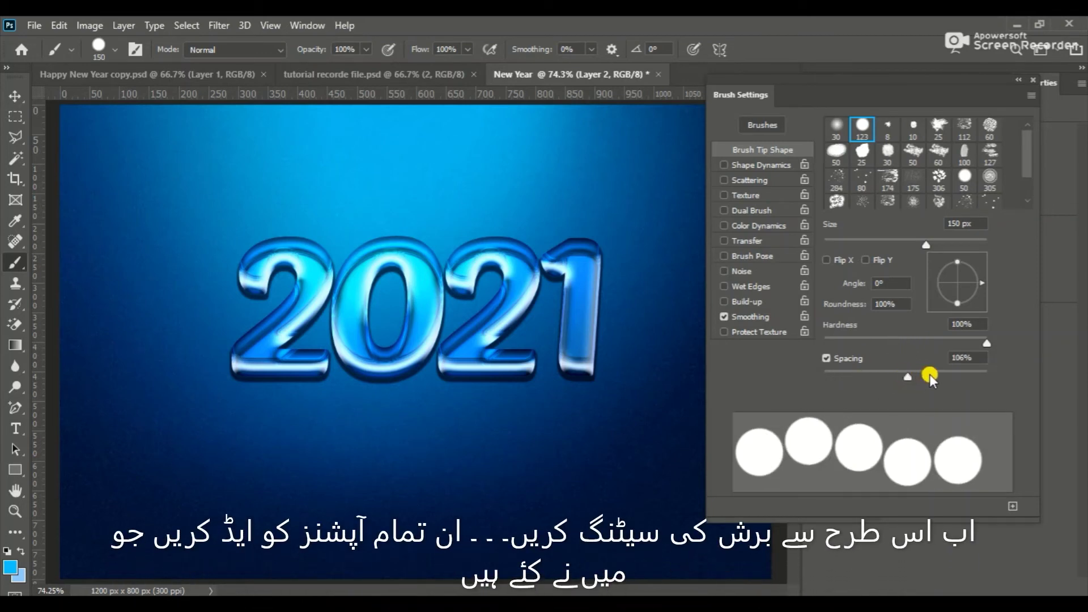
{"action": "left_click_drag", "start_coordinate": [929, 374], "coordinate": [938, 377]}
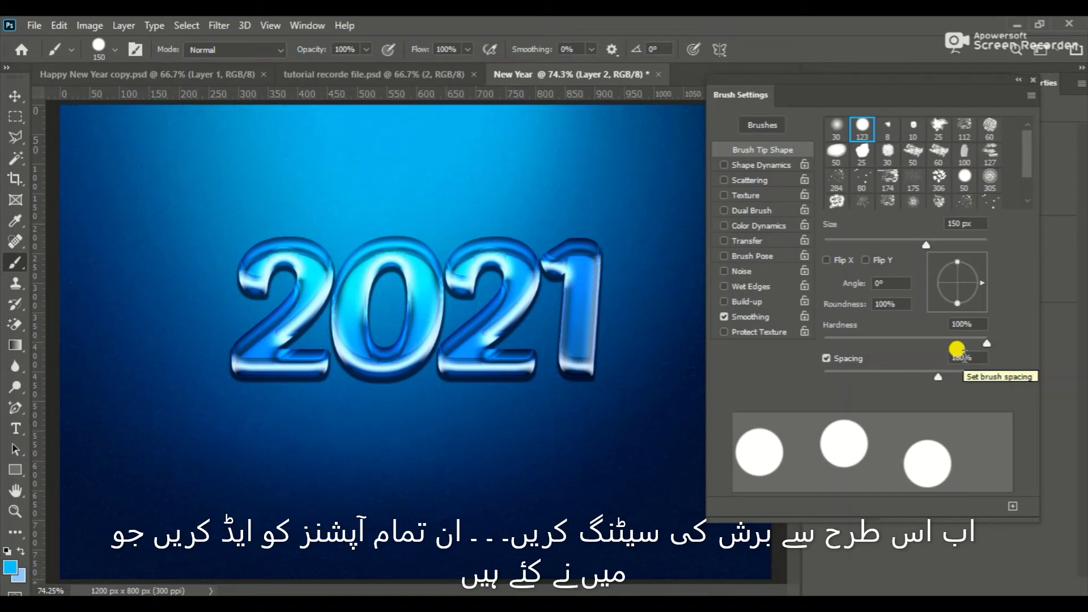
{"action": "left_click", "coordinate": [758, 316]}
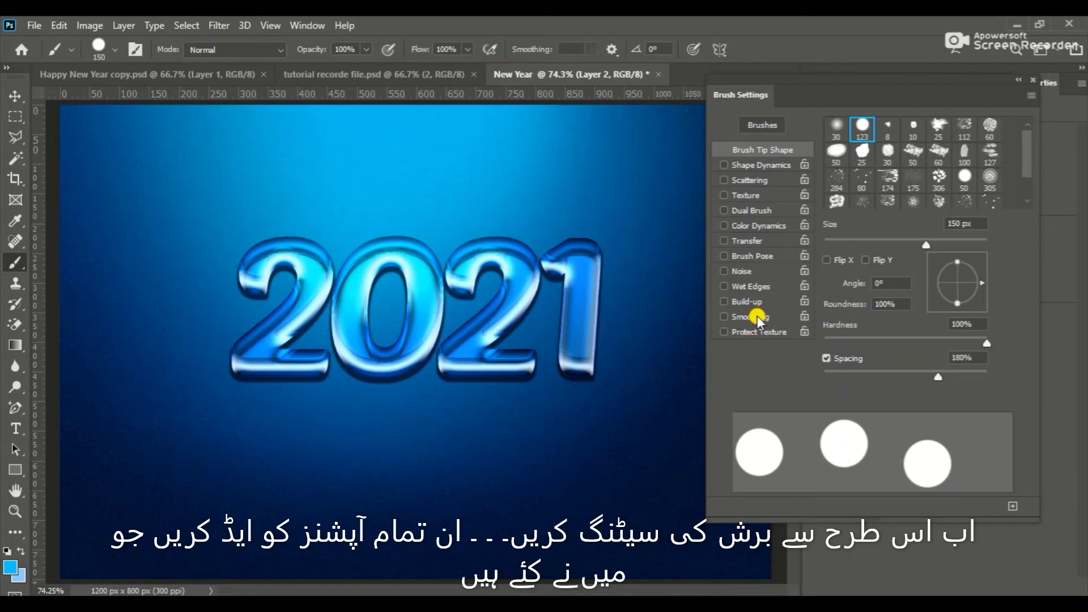
{"action": "left_click", "coordinate": [727, 318]}
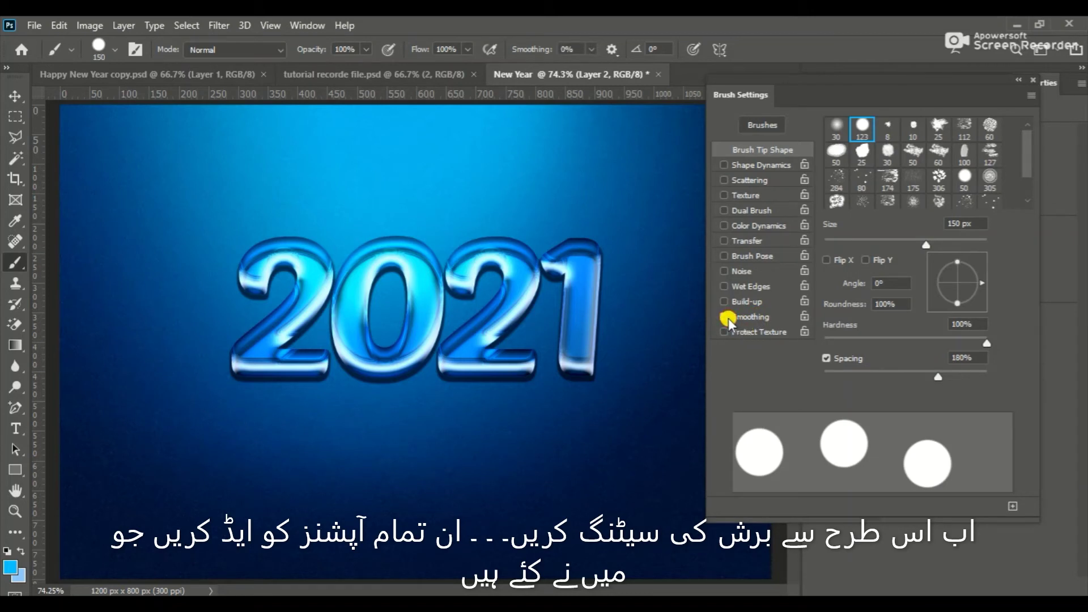
Step: Enable Transfer for the brush with 75% opacity jitter, controlled by Fade at 25 with a 30% minimum
{"action": "left_click", "coordinate": [721, 243]}
{"action": "left_click", "coordinate": [757, 242]}
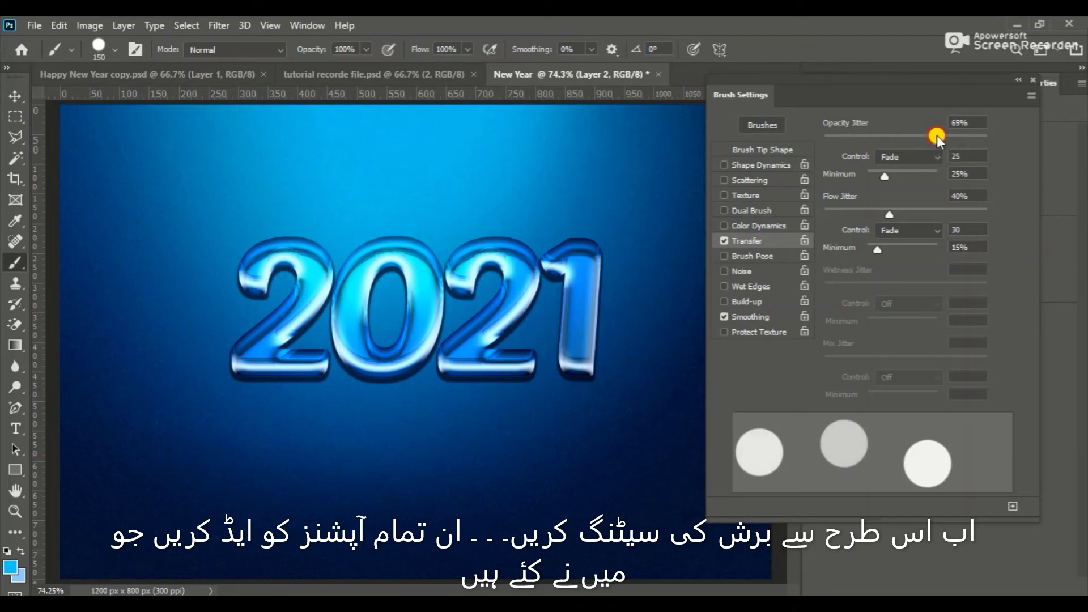
{"action": "left_click", "coordinate": [970, 122]}
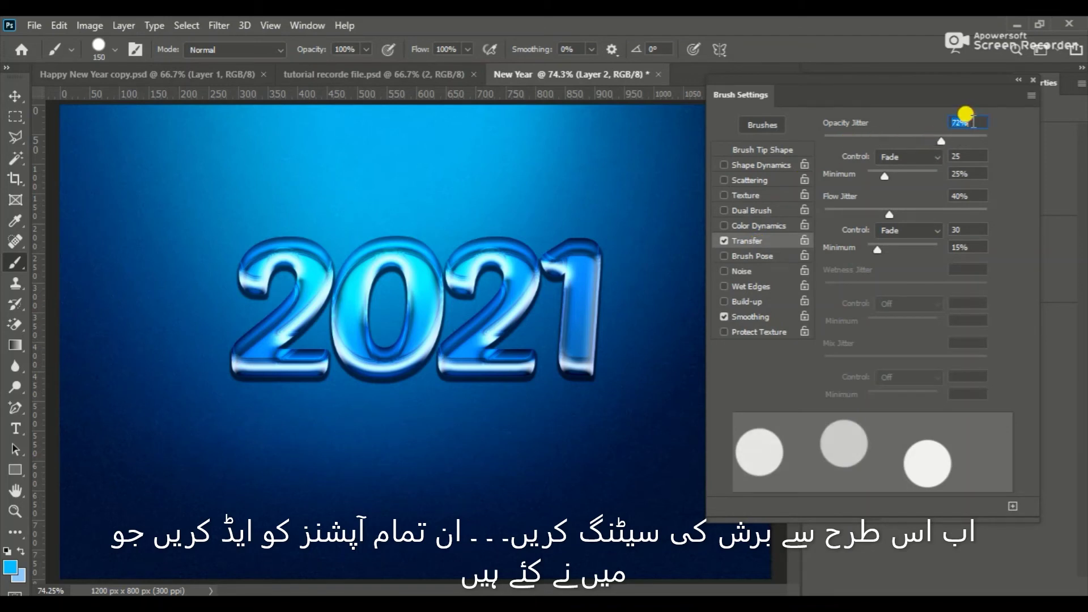
{"action": "key", "text": "Up"}
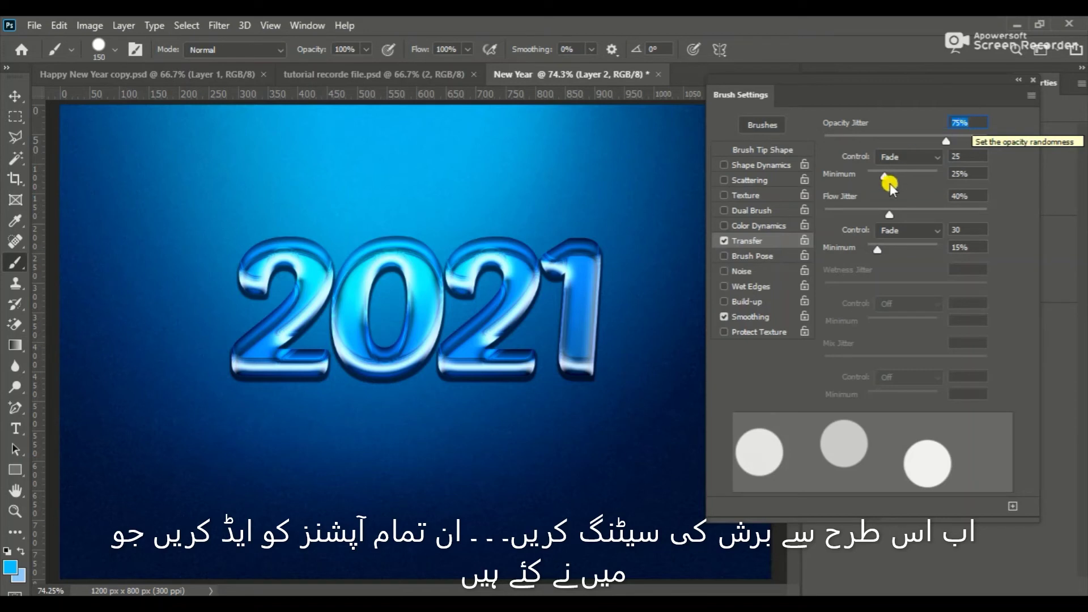
{"action": "left_click", "coordinate": [910, 160]}
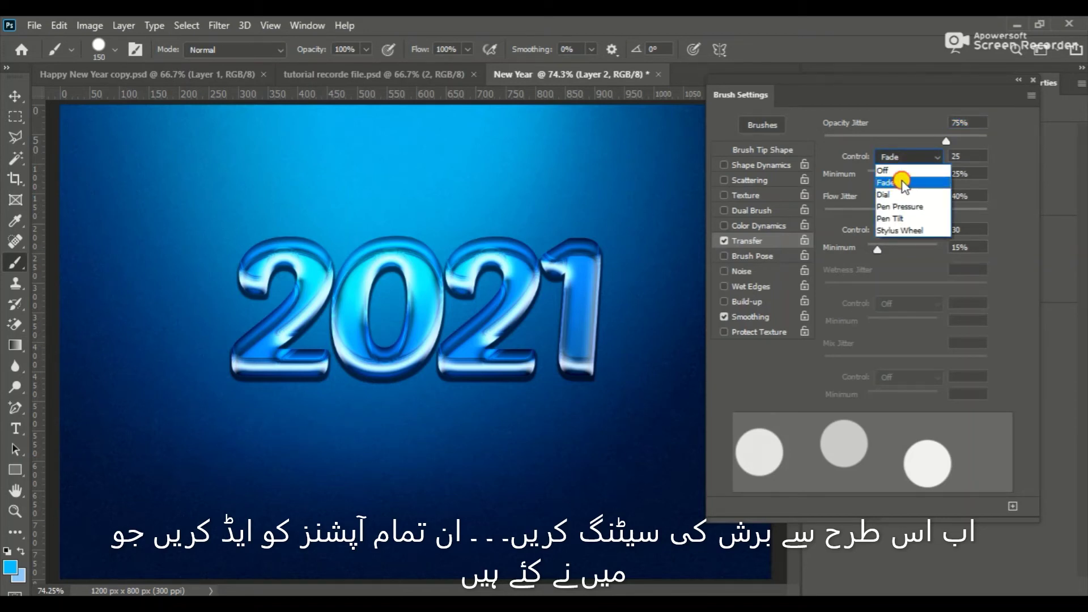
{"action": "left_click", "coordinate": [901, 183]}
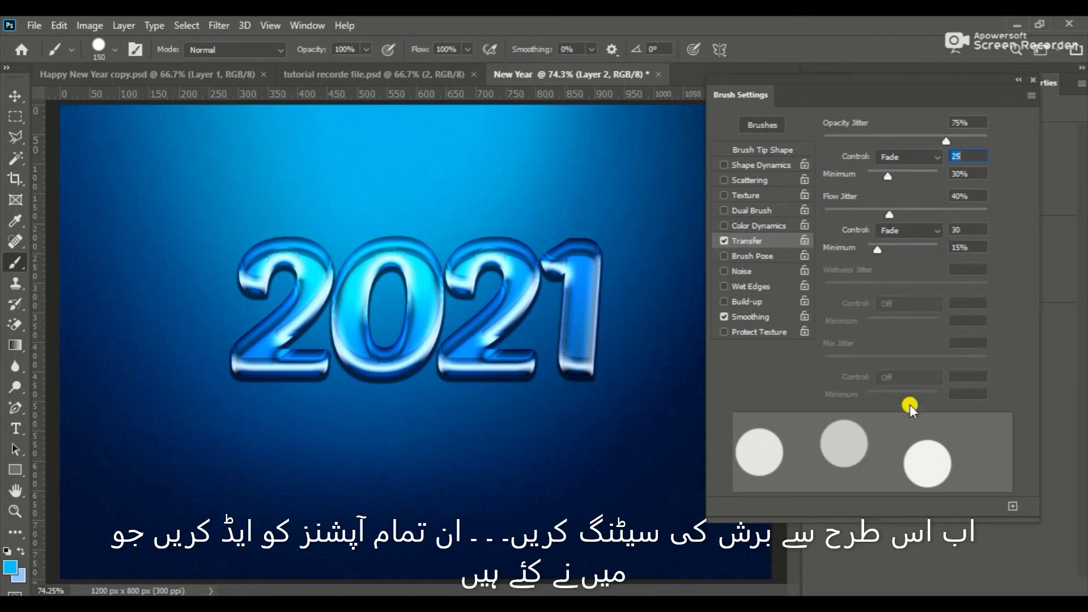
Step: Enable Color Dynamics for the brush and set its purity to +30%
{"action": "left_click", "coordinate": [754, 226]}
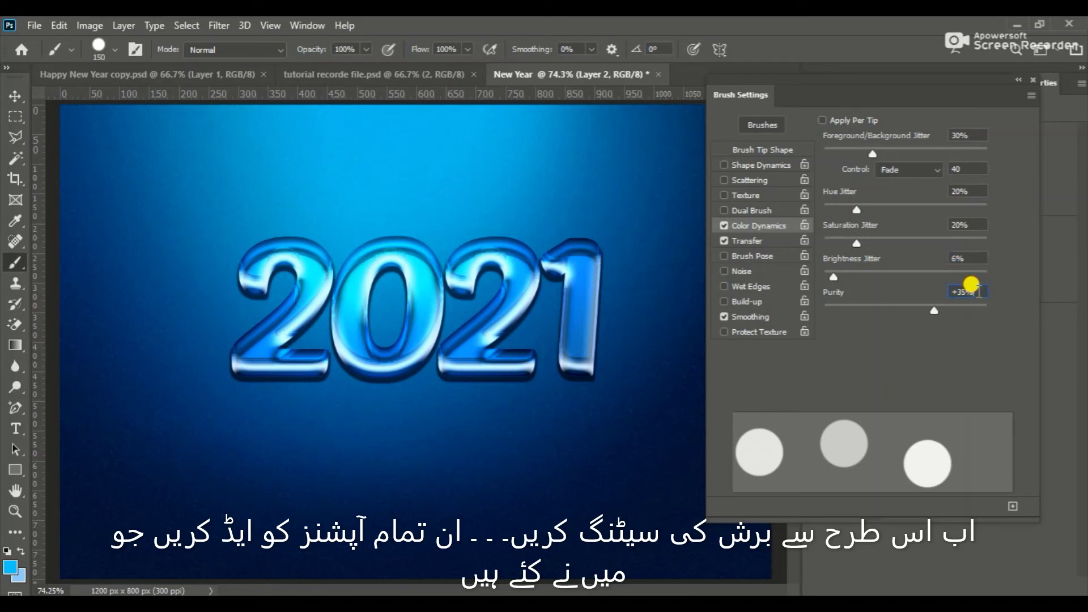
{"action": "scroll", "coordinate": [971, 292], "scroll_direction": "up", "scroll_amount": 1}
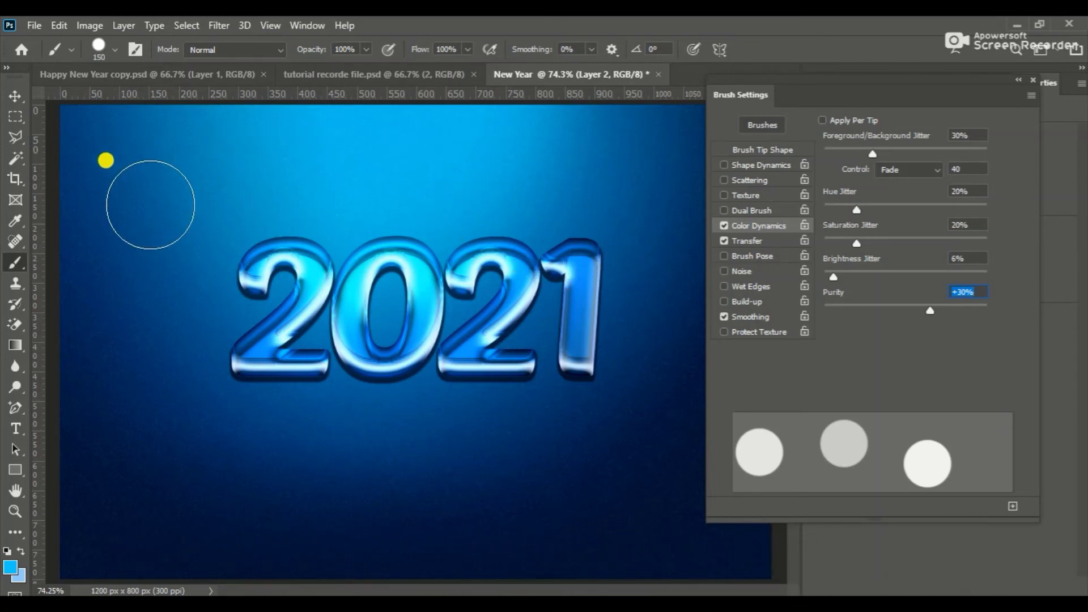
Step: Enable Scattering for the brush and set the scatter amount to 221%
{"action": "left_click", "coordinate": [761, 149]}
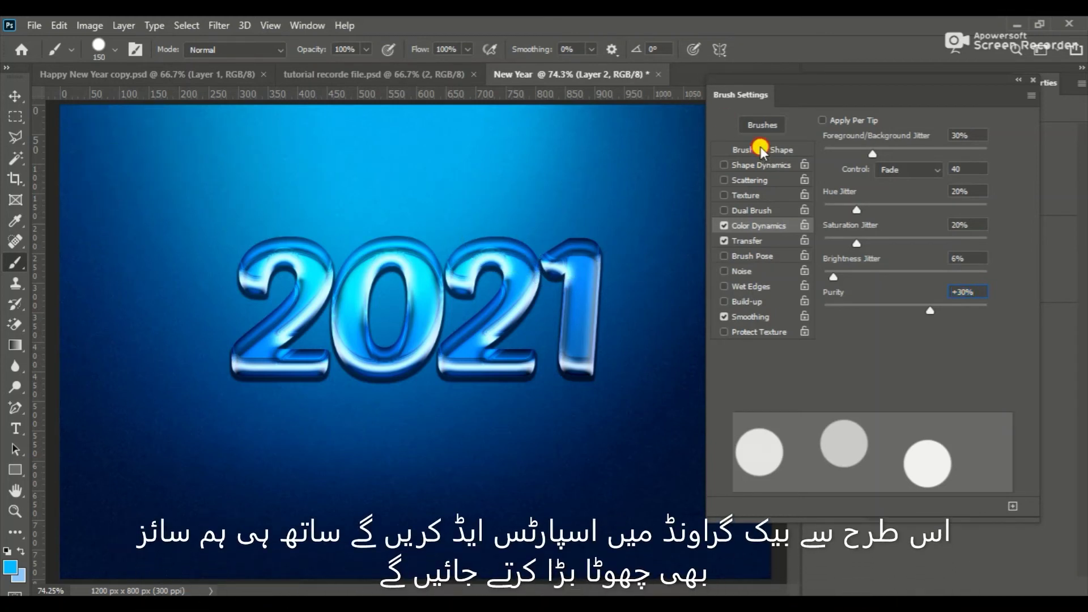
{"action": "left_click_drag", "start_coordinate": [818, 87], "coordinate": [833, 88]}
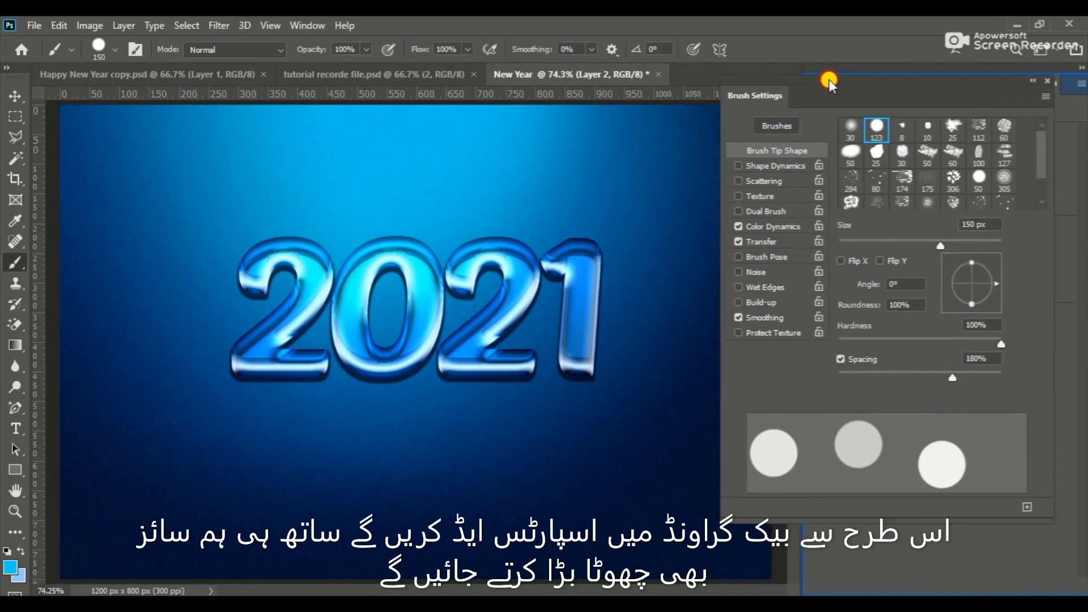
{"action": "left_click", "coordinate": [771, 180]}
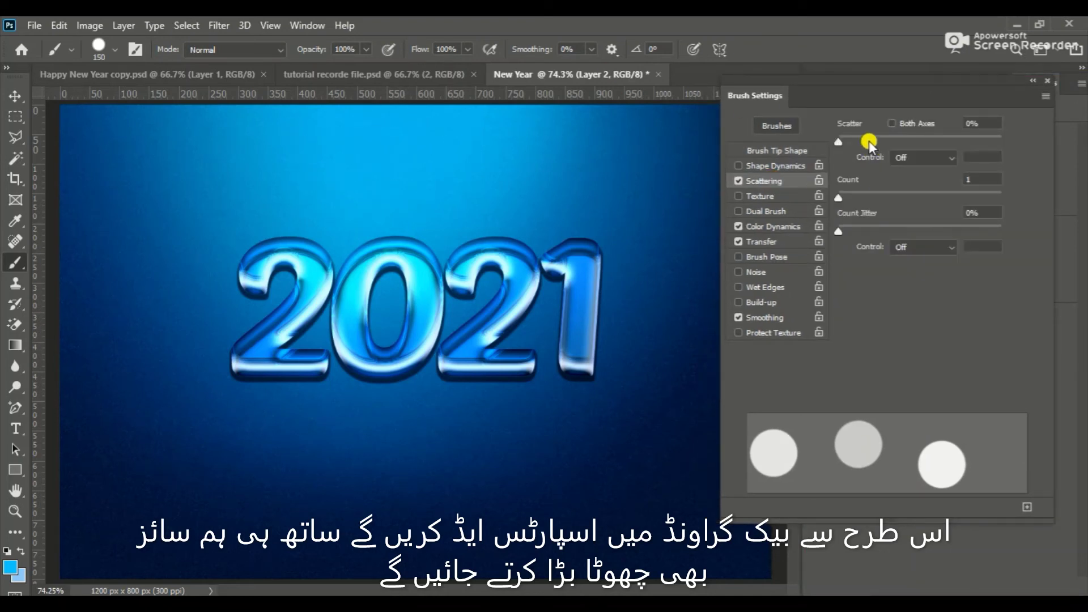
{"action": "left_click_drag", "start_coordinate": [869, 141], "coordinate": [874, 141]}
Step: Paint scattered 150 px translucent blue circles around the digits on Layer 2, including the upper-left corner and lower edge
{"action": "mouse_move", "coordinate": [416, 139]}
{"action": "left_mouse_down"}
{"action": "mouse_move", "coordinate": [142, 233]}
{"action": "mouse_move", "coordinate": [461, 478]}
{"action": "mouse_move", "coordinate": [615, 149]}
{"action": "left_mouse_up"}
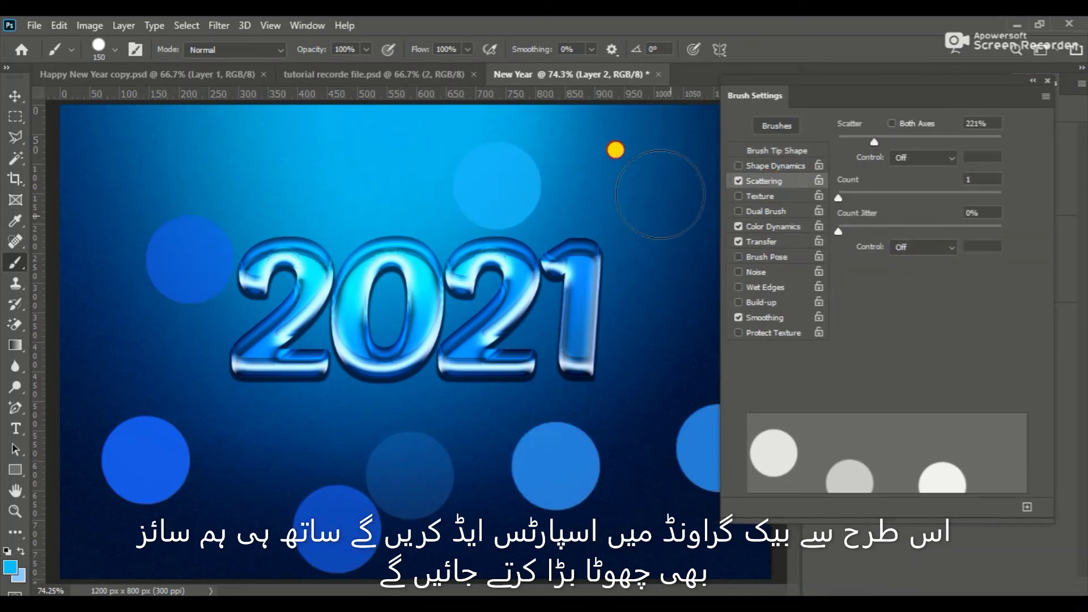
{"action": "left_click", "coordinate": [669, 219]}
{"action": "left_click", "coordinate": [83, 156]}
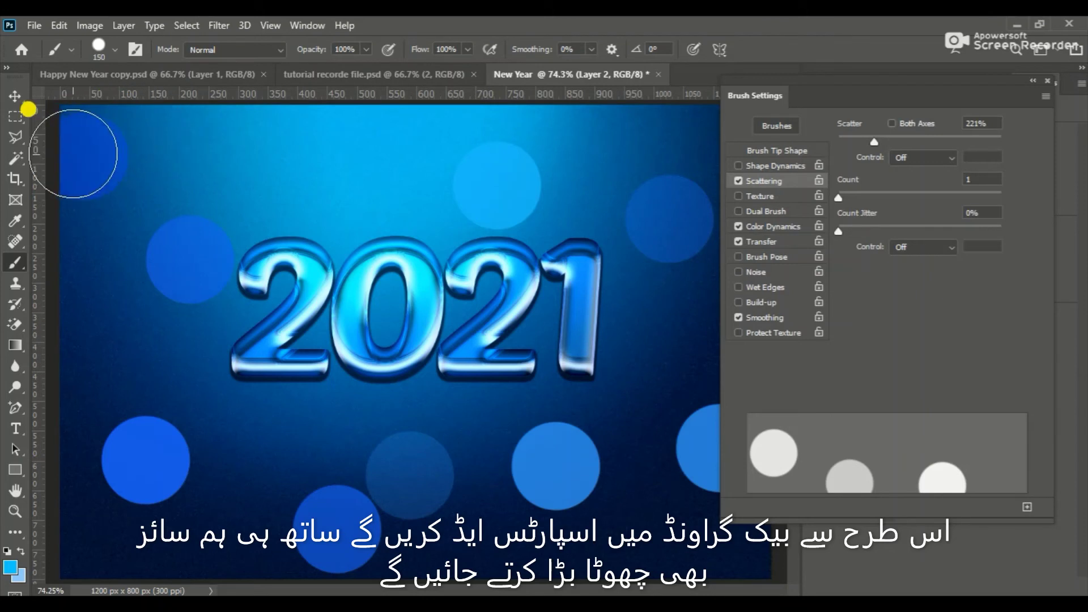
{"action": "left_click", "coordinate": [634, 553]}
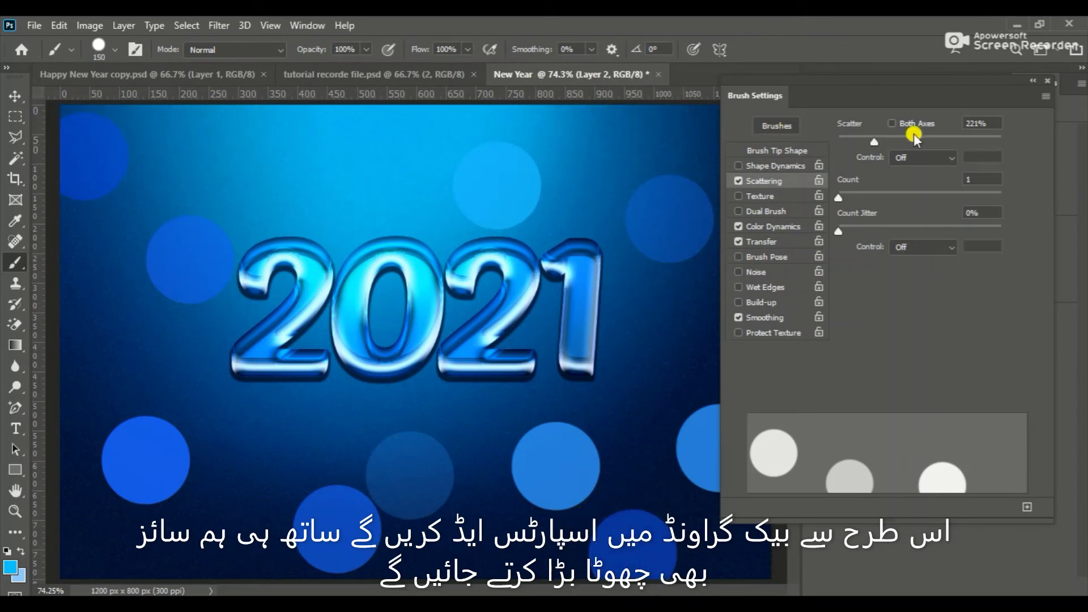
Step: Reduce the brush size to 102 px and add smaller circles along the card's upper edge, left edge and lower-right corner
{"action": "left_click", "coordinate": [785, 157]}
{"action": "left_click", "coordinate": [787, 147]}
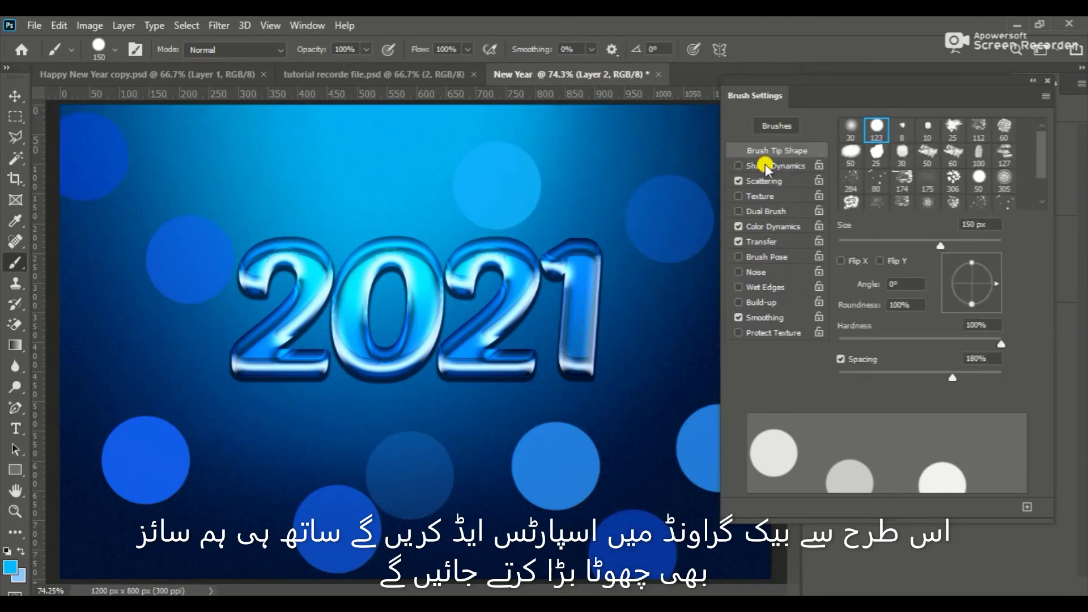
{"action": "left_click", "coordinate": [921, 246]}
{"action": "left_click", "coordinate": [646, 149]}
{"action": "left_click", "coordinate": [205, 132]}
{"action": "left_click", "coordinate": [85, 347]}
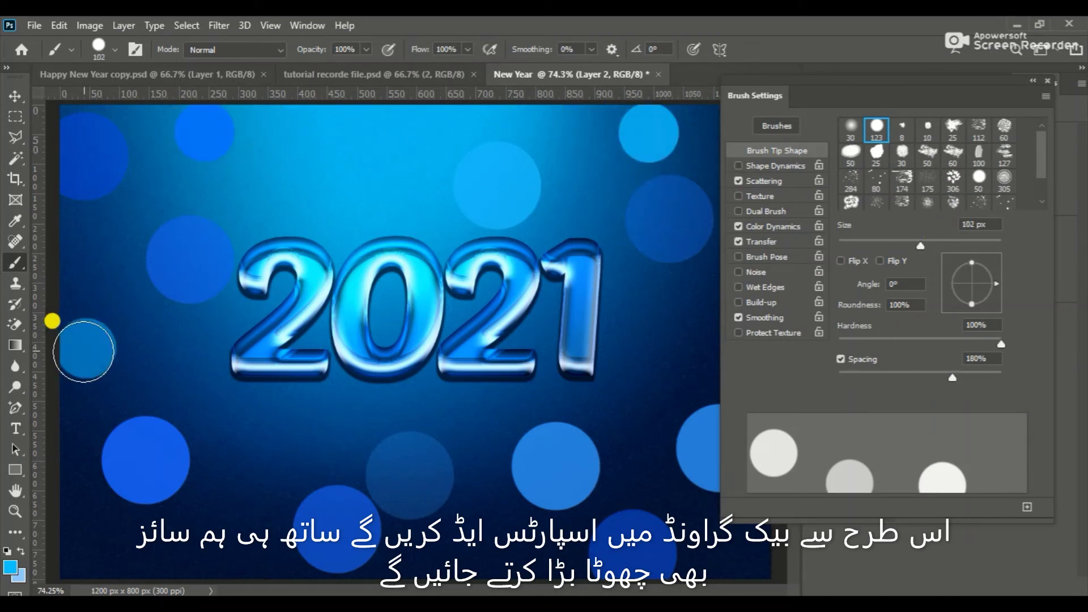
{"action": "left_click", "coordinate": [751, 547]}
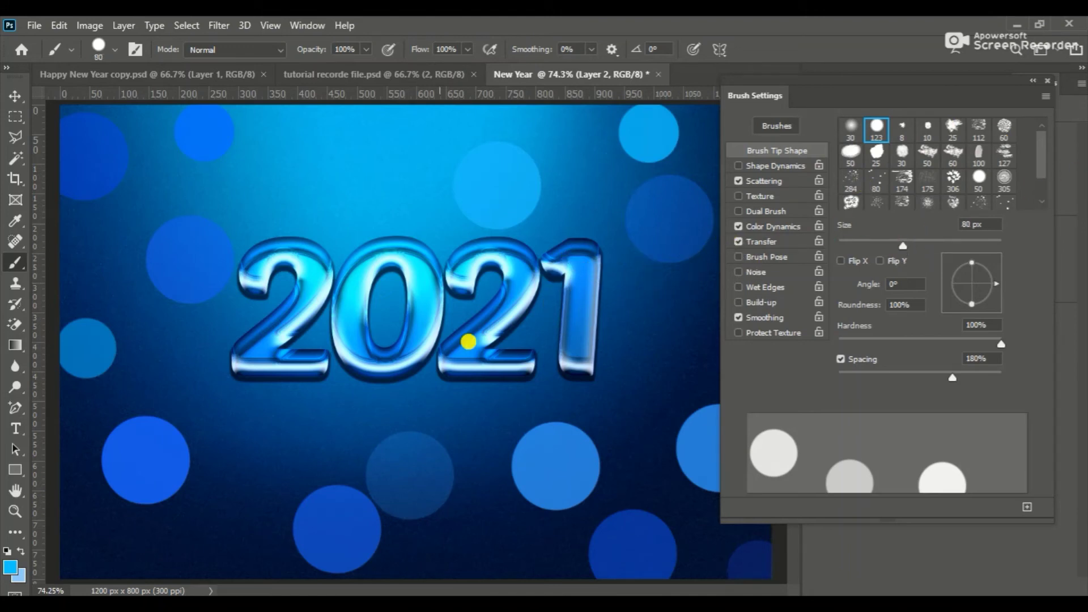
Step: Paint more scattered 80 px circles on Layer 2 near the card's lower-left corner and along its right edge
{"action": "left_click", "coordinate": [167, 555]}
{"action": "left_click", "coordinate": [152, 506]}
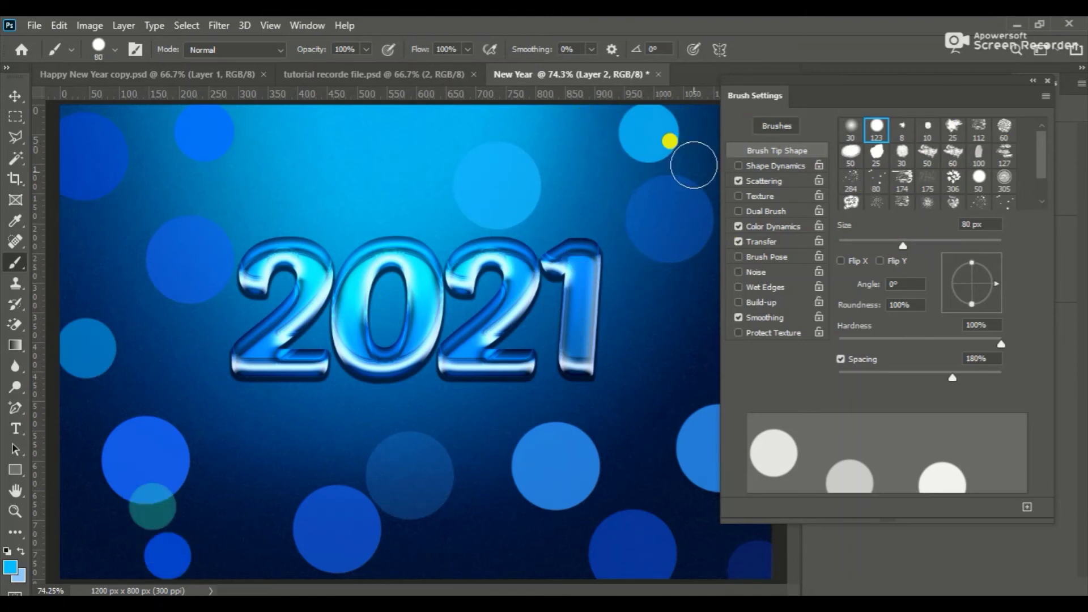
{"action": "mouse_move", "coordinate": [824, 88]}
{"action": "left_mouse_down"}
{"action": "mouse_move", "coordinate": [905, 118]}
{"action": "mouse_move", "coordinate": [736, 73]}
{"action": "left_mouse_up"}
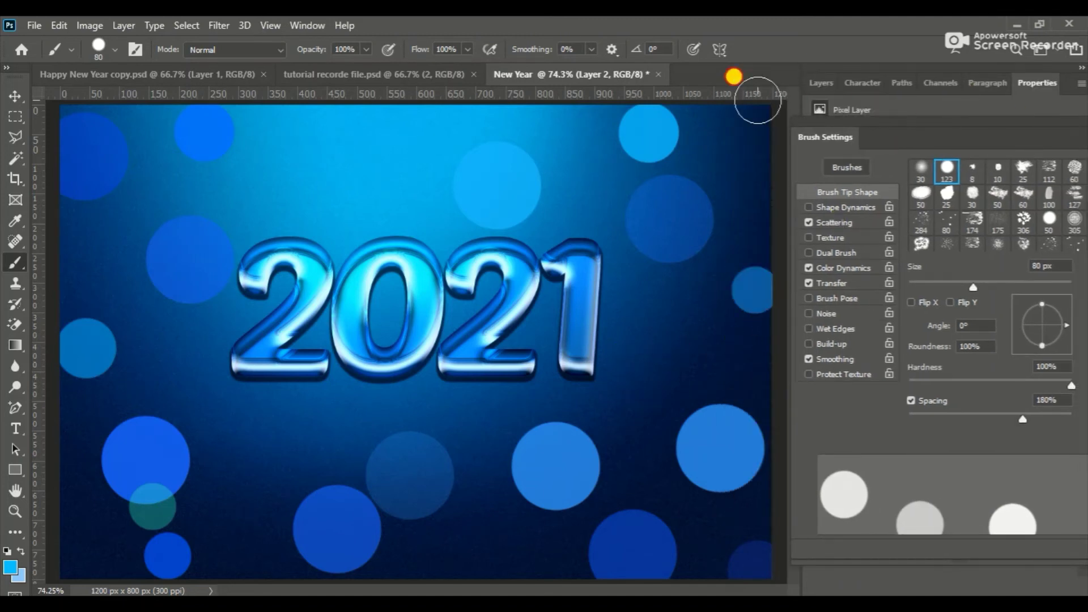
Step: Set the blend mode of the circles layer, Layer 2, to Divide and its fill to 70%
{"action": "left_click", "coordinate": [849, 134]}
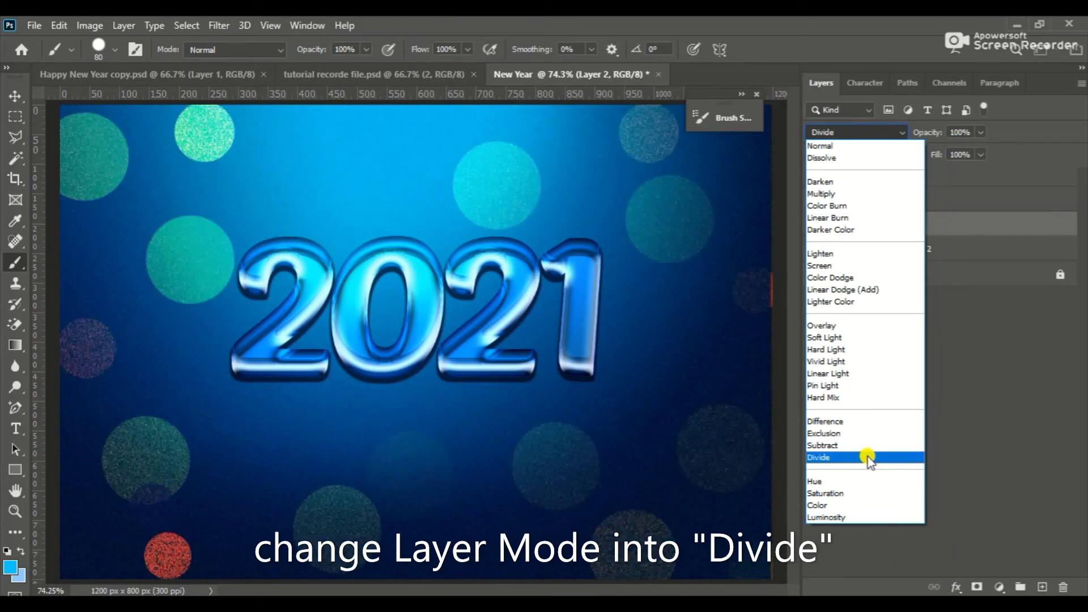
{"action": "left_click", "coordinate": [868, 458]}
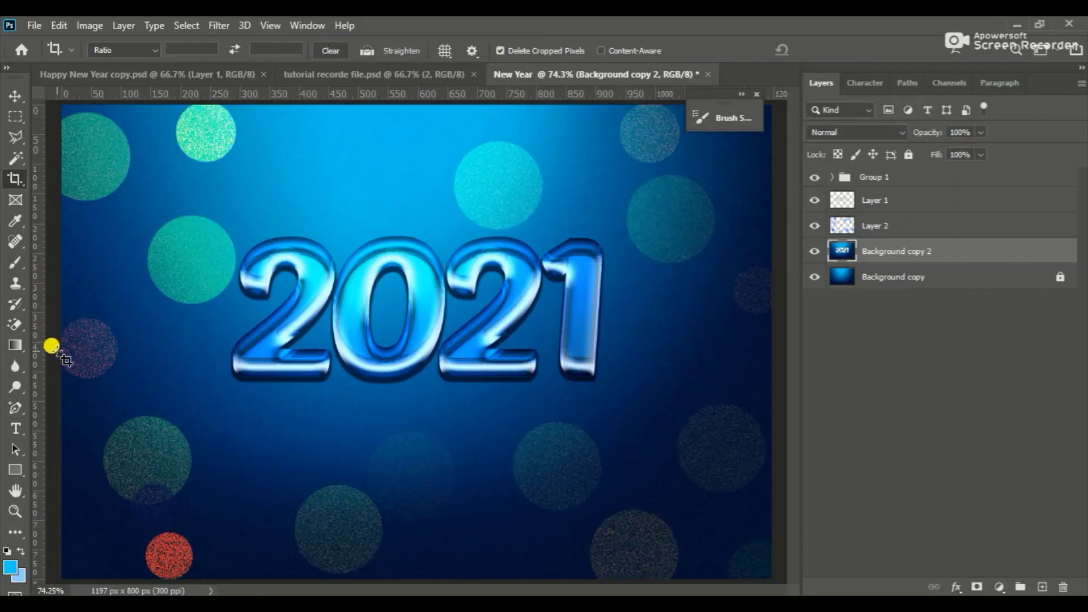
{"action": "left_click", "coordinate": [871, 231]}
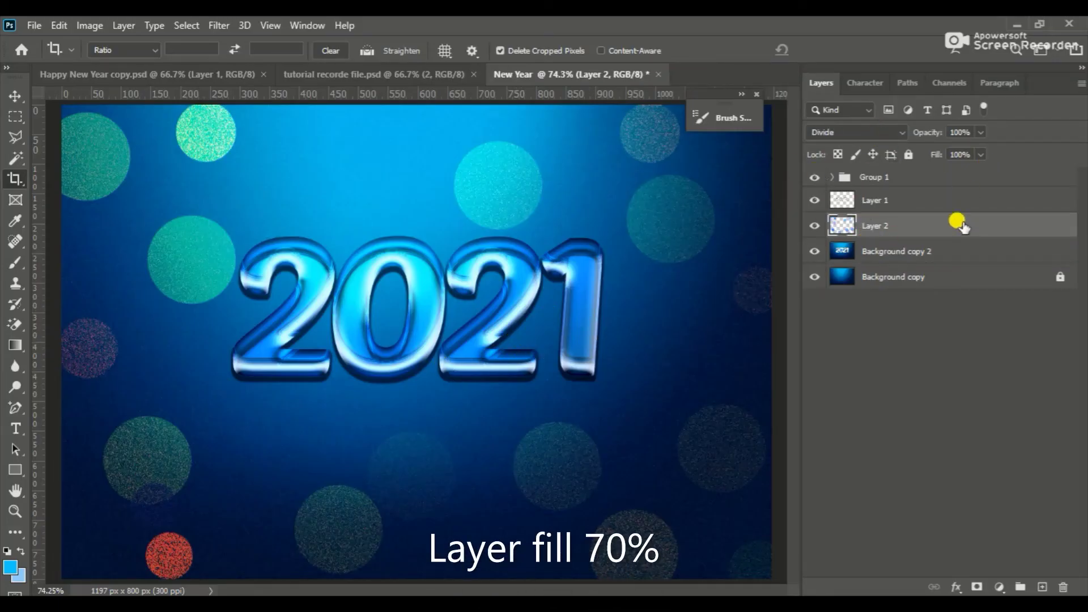
{"action": "left_click_drag", "start_coordinate": [961, 171], "coordinate": [958, 171]}
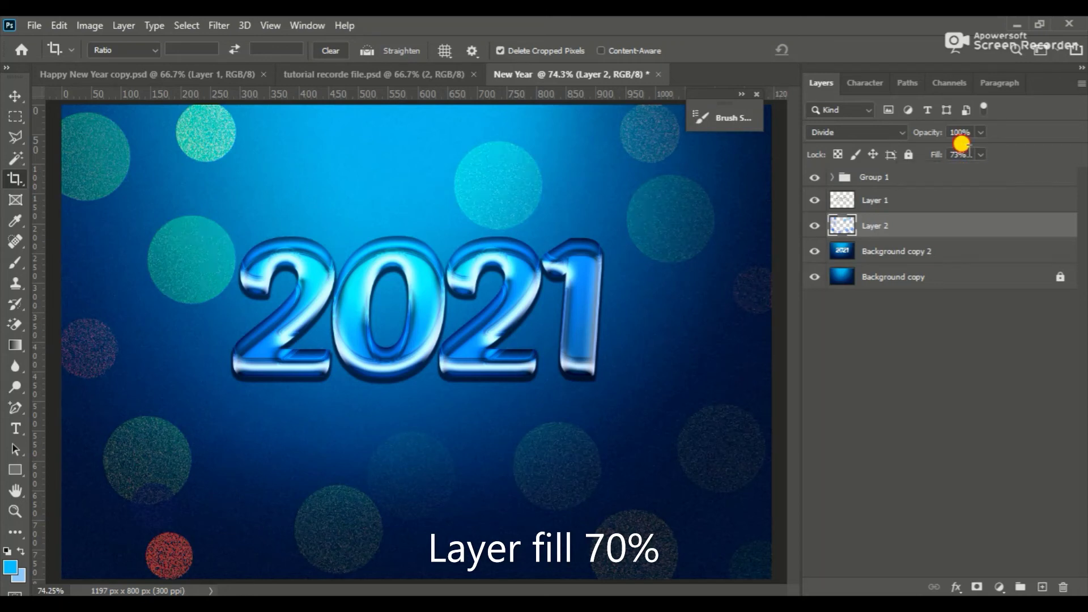
{"action": "key", "text": "Down"}
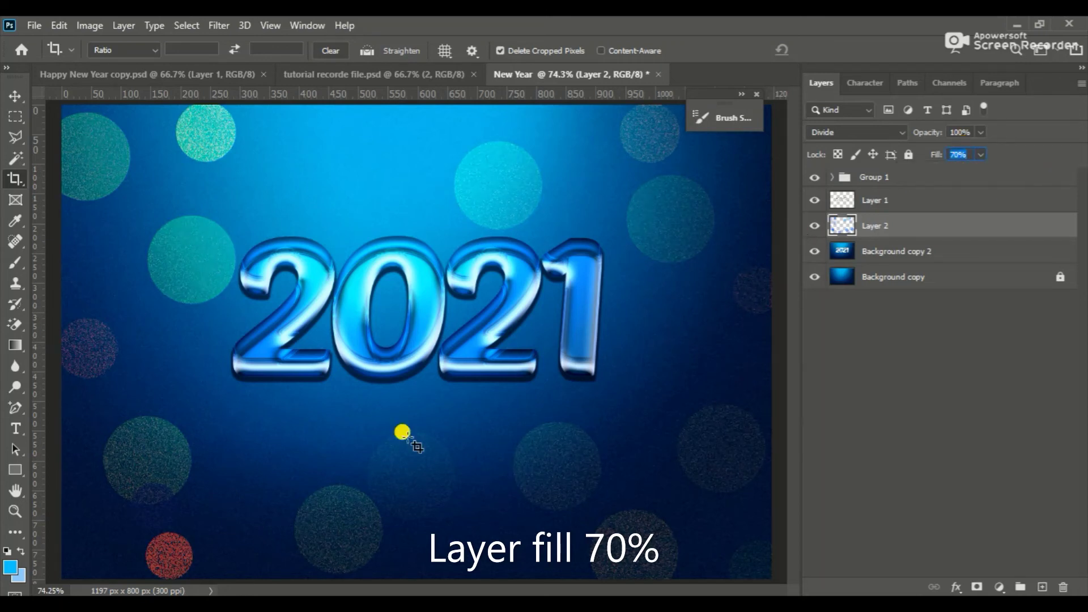
{"action": "left_click", "coordinate": [15, 96]}
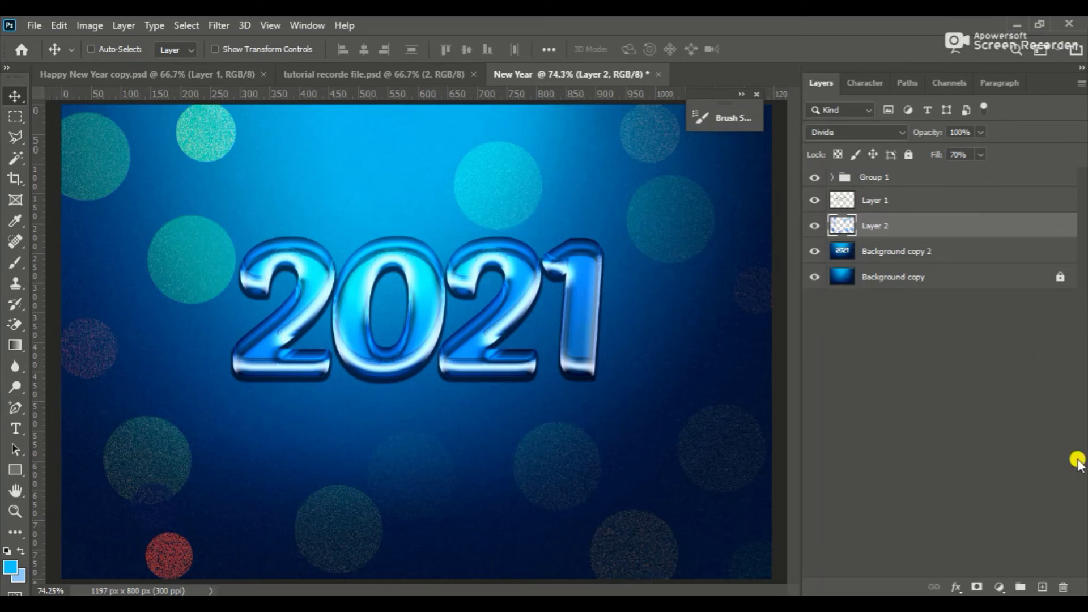
Step: Add a new layer above Layer 2 and set the foreground colour to pink #cc2e79
{"action": "left_click", "coordinate": [1042, 586]}
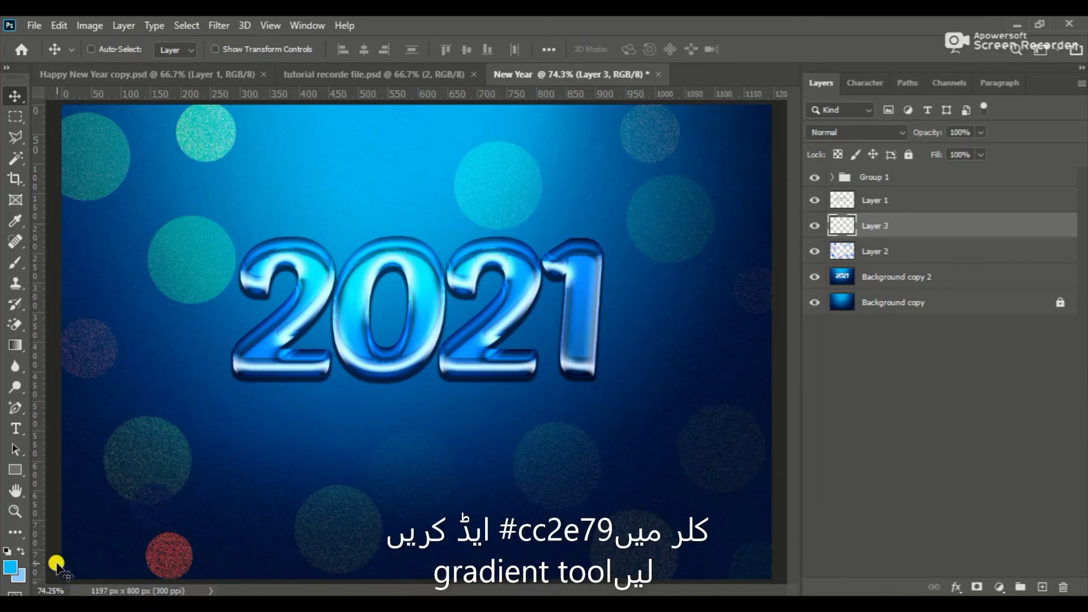
{"action": "left_click", "coordinate": [8, 561]}
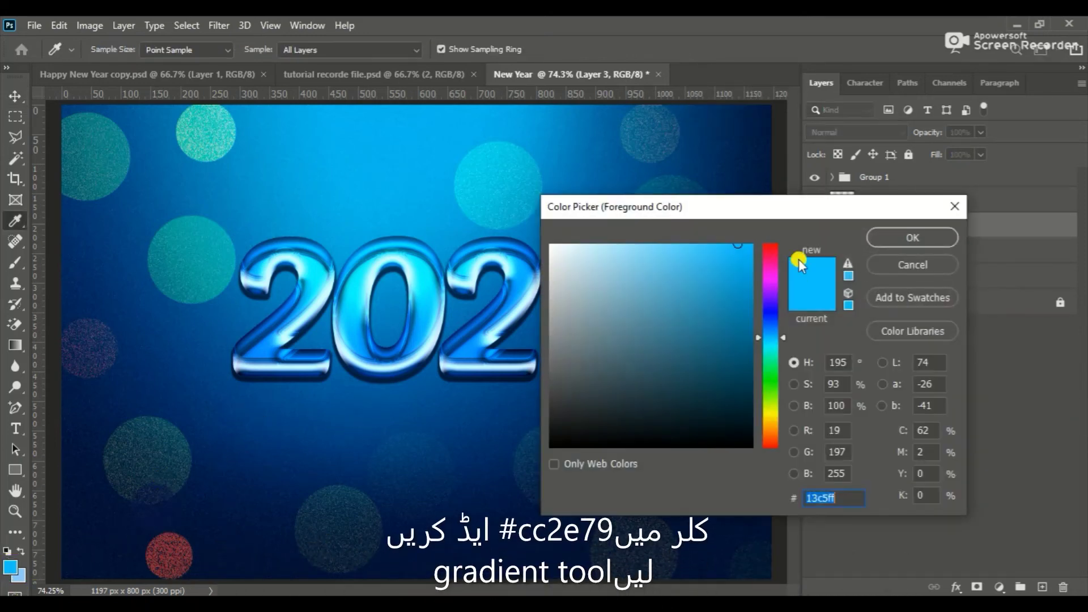
{"action": "left_click", "coordinate": [769, 288]}
{"action": "left_click", "coordinate": [721, 256]}
{"action": "left_click_drag", "start_coordinate": [775, 256], "coordinate": [772, 260]}
{"action": "left_click", "coordinate": [707, 284]}
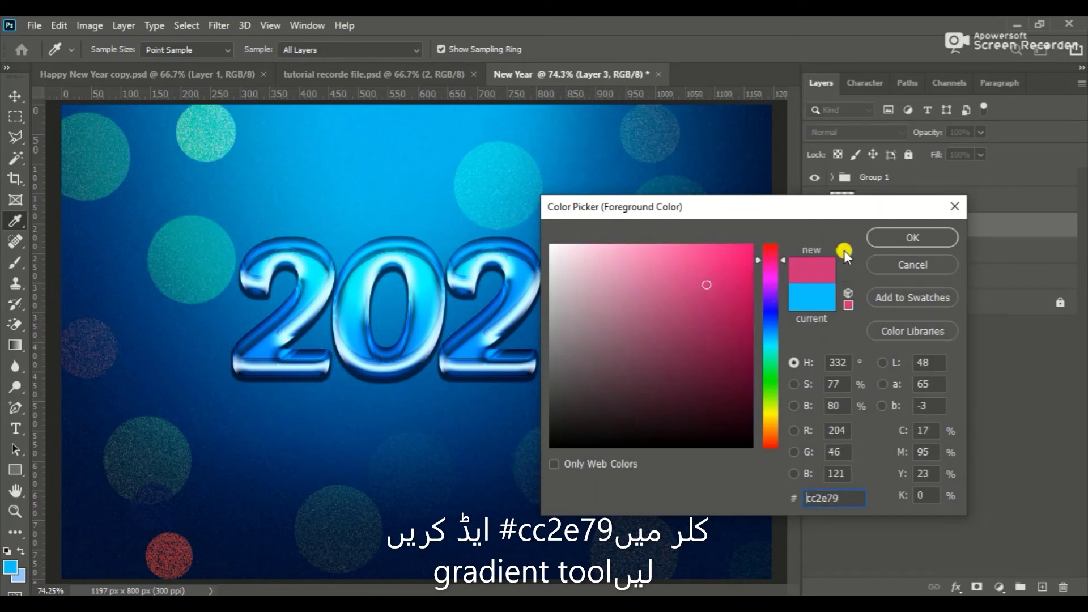
{"action": "left_click", "coordinate": [903, 237]}
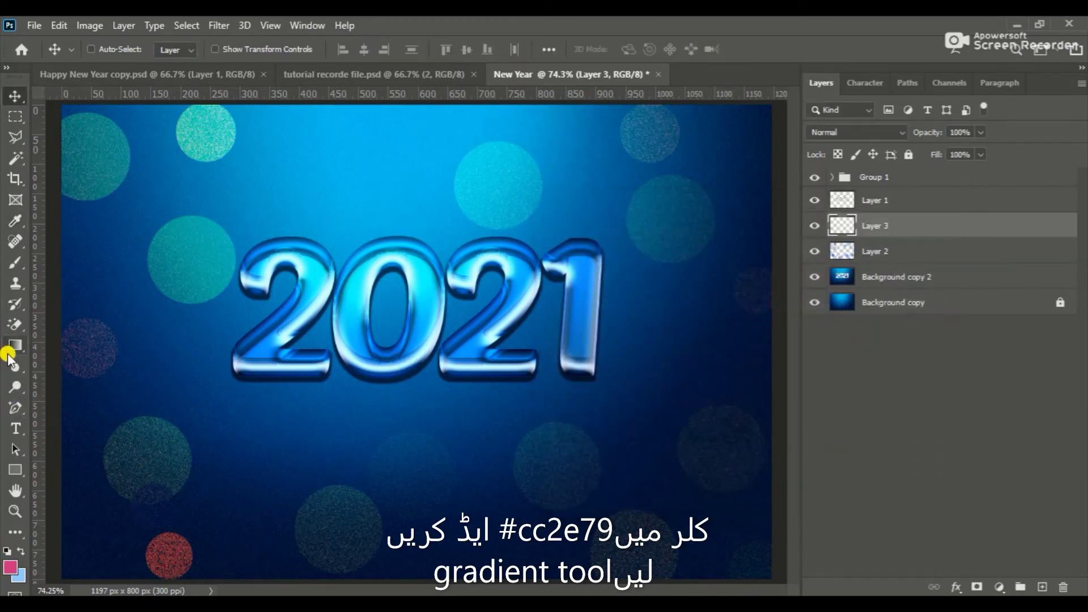
Step: Draw linear pink-to-transparent gradients on Layer 3 inward from the card's lower-left and lower-right corners
{"action": "left_click", "coordinate": [12, 346]}
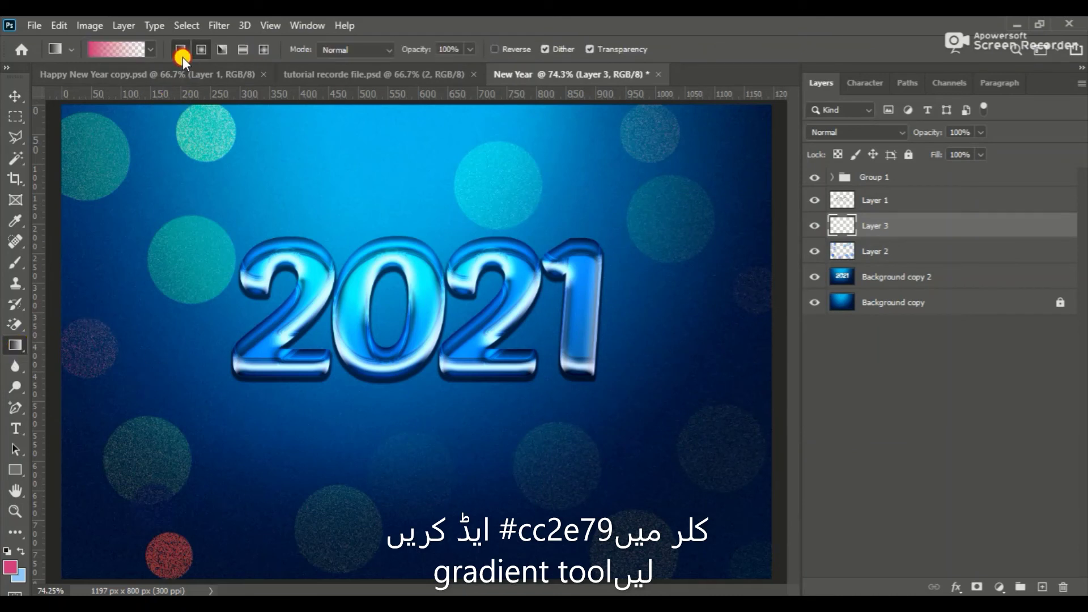
{"action": "left_click_drag", "start_coordinate": [135, 467], "coordinate": [269, 481]}
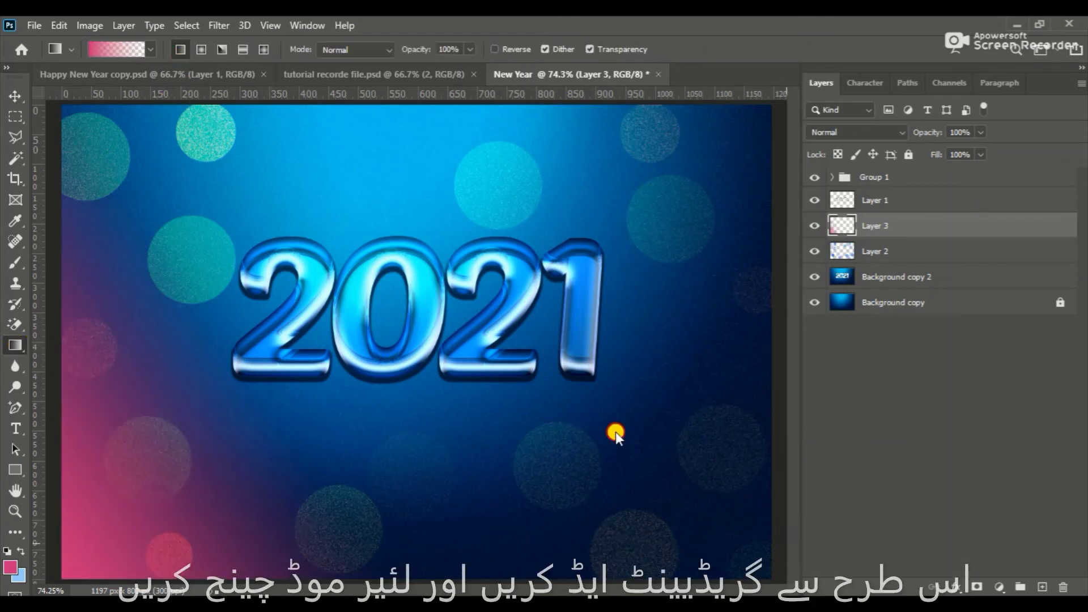
{"action": "left_click_drag", "start_coordinate": [741, 526], "coordinate": [445, 416]}
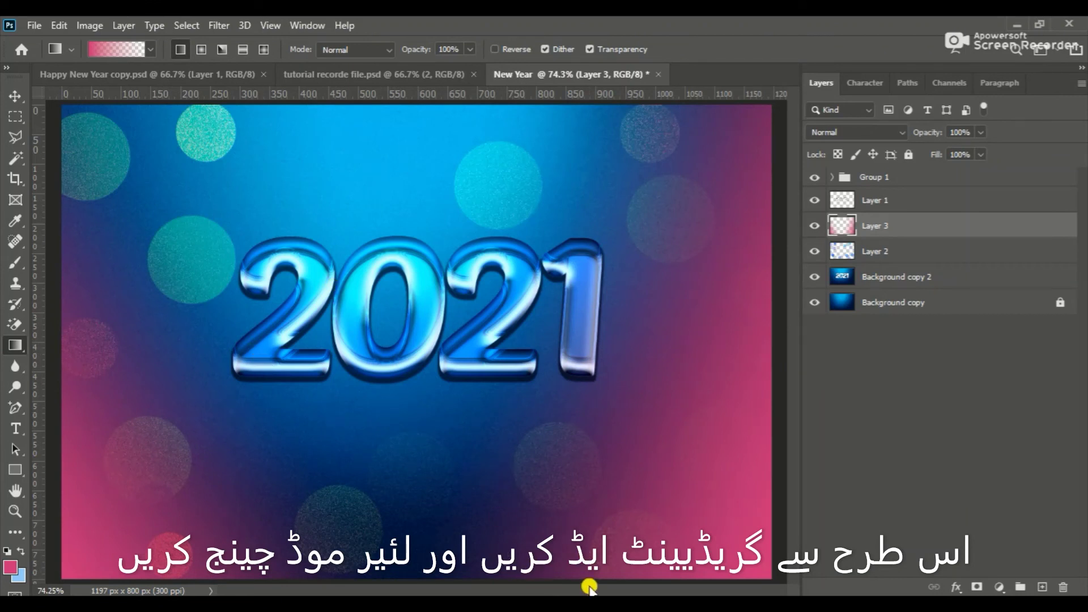
{"action": "key", "text": "z"}
{"action": "left_click", "coordinate": [414, 347], "text": "alt"}
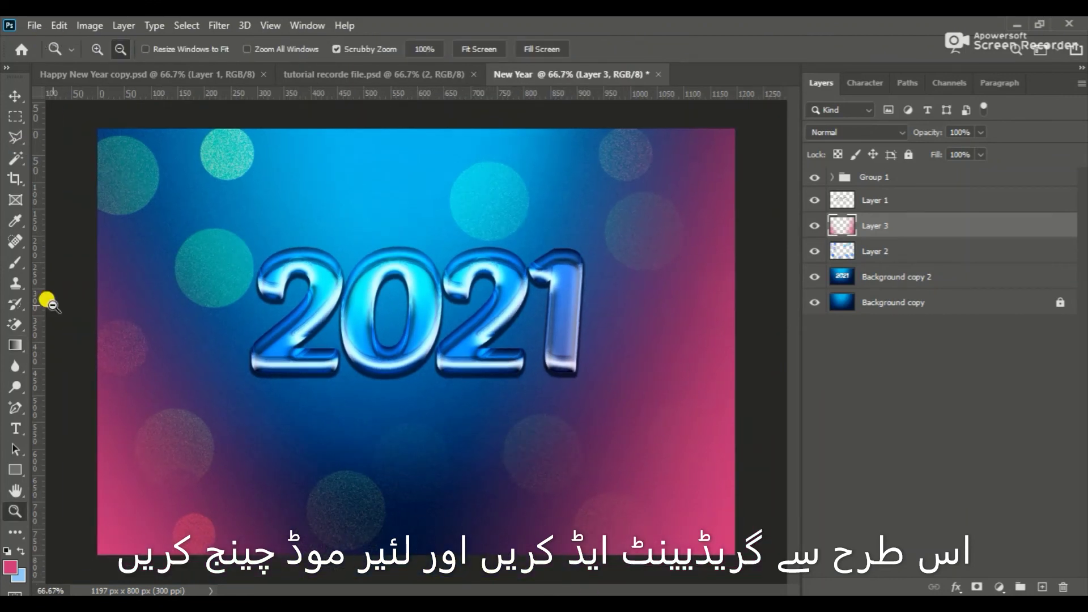
{"action": "left_click", "coordinate": [14, 345]}
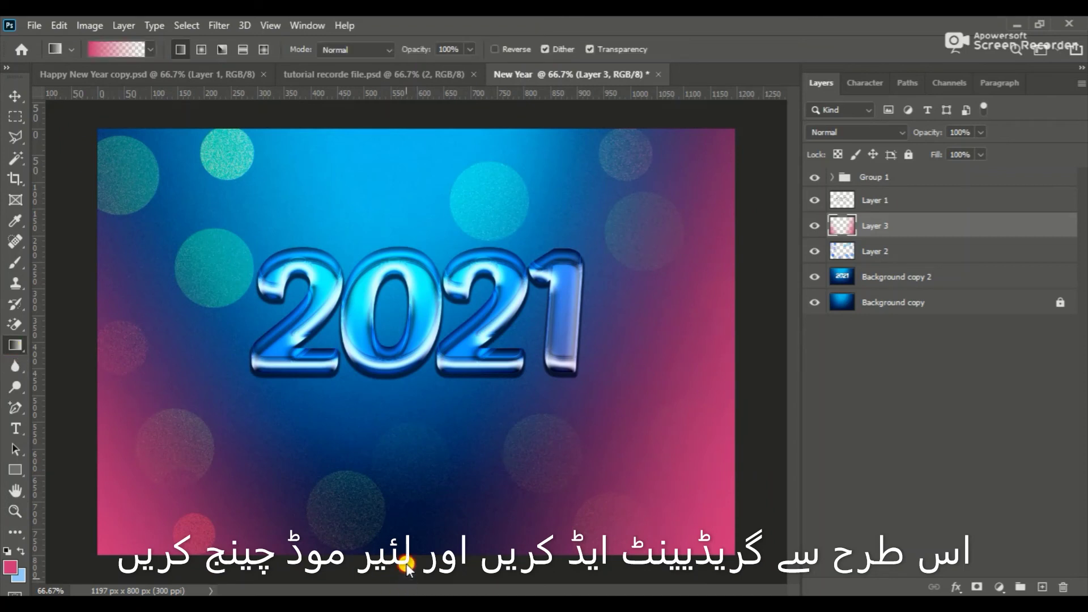
{"action": "left_click_drag", "start_coordinate": [411, 576], "coordinate": [406, 374]}
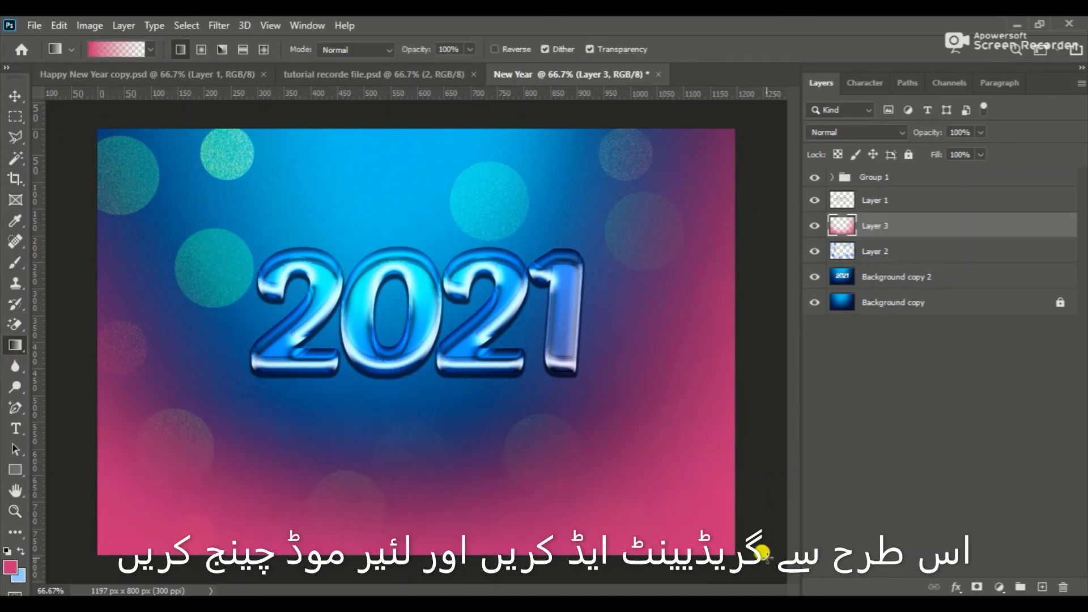
{"action": "key", "text": "ctrl+z"}
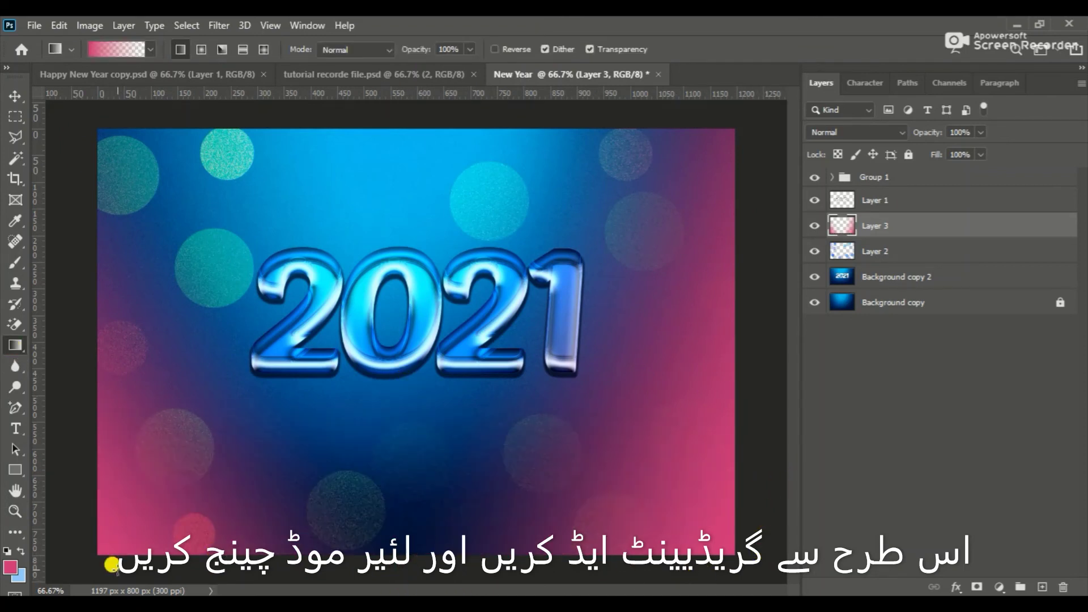
Step: Set the pink gradient layer's blend mode to Hard Light and reduce its opacity by roughly a quarter
{"action": "key", "text": "ctrl+minus"}
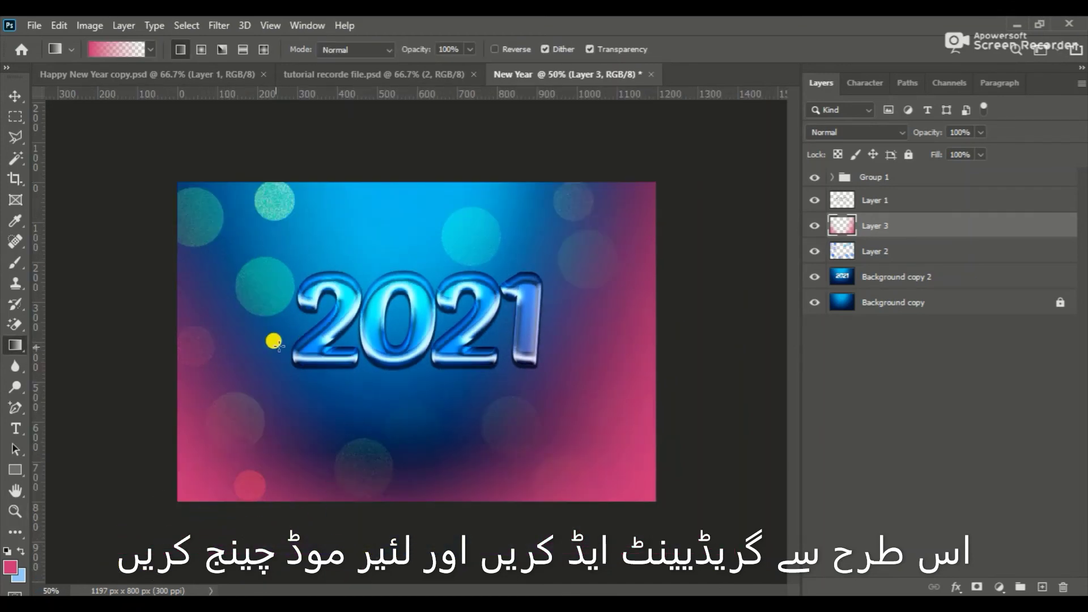
{"action": "key", "text": "z"}
{"action": "left_click", "coordinate": [418, 50]}
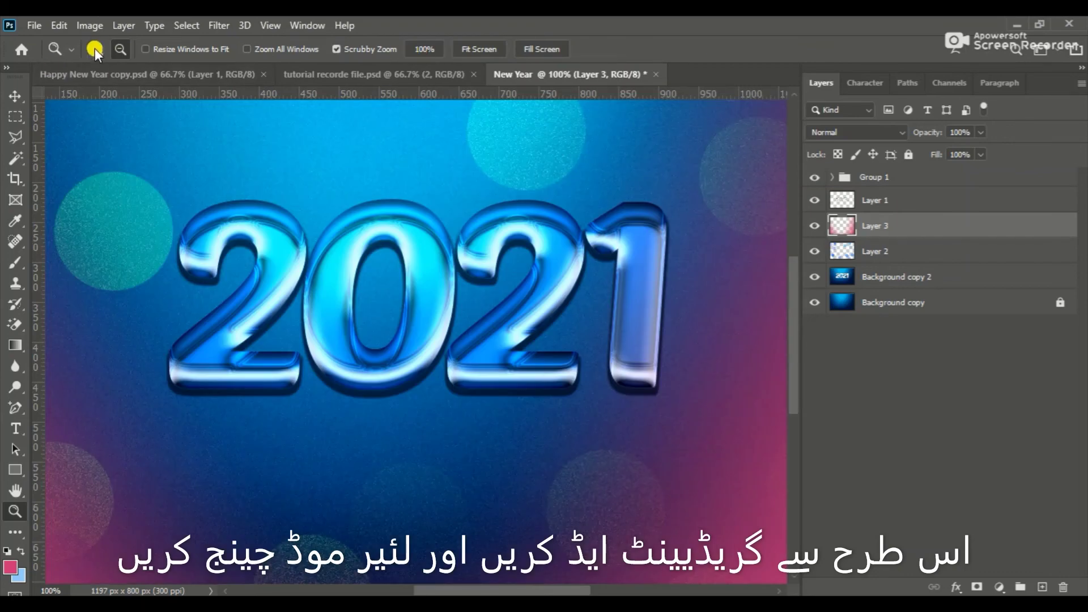
{"action": "left_click", "coordinate": [477, 50]}
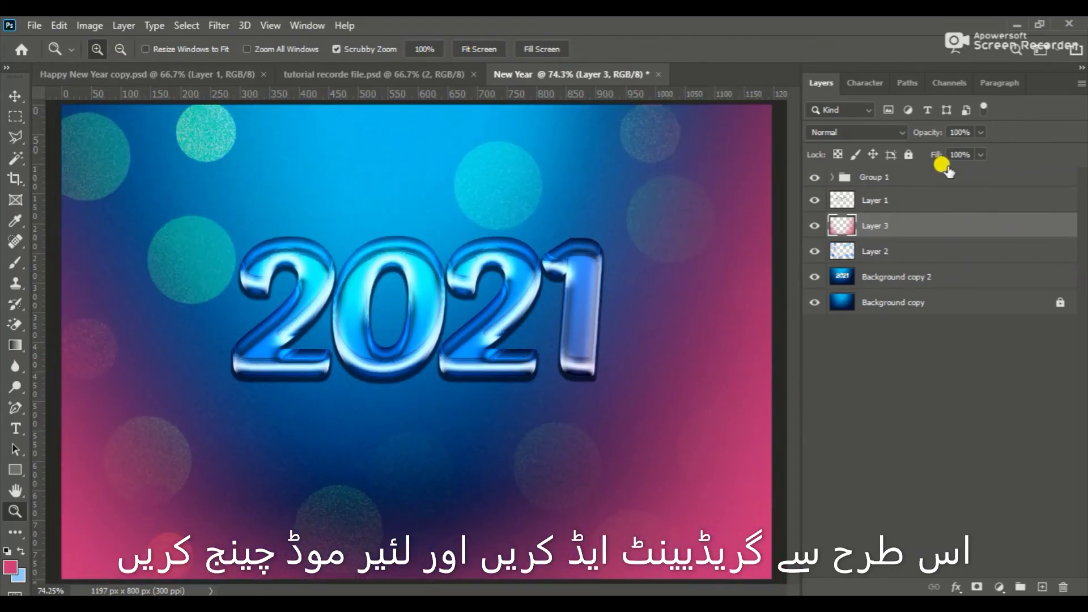
{"action": "left_click", "coordinate": [866, 133]}
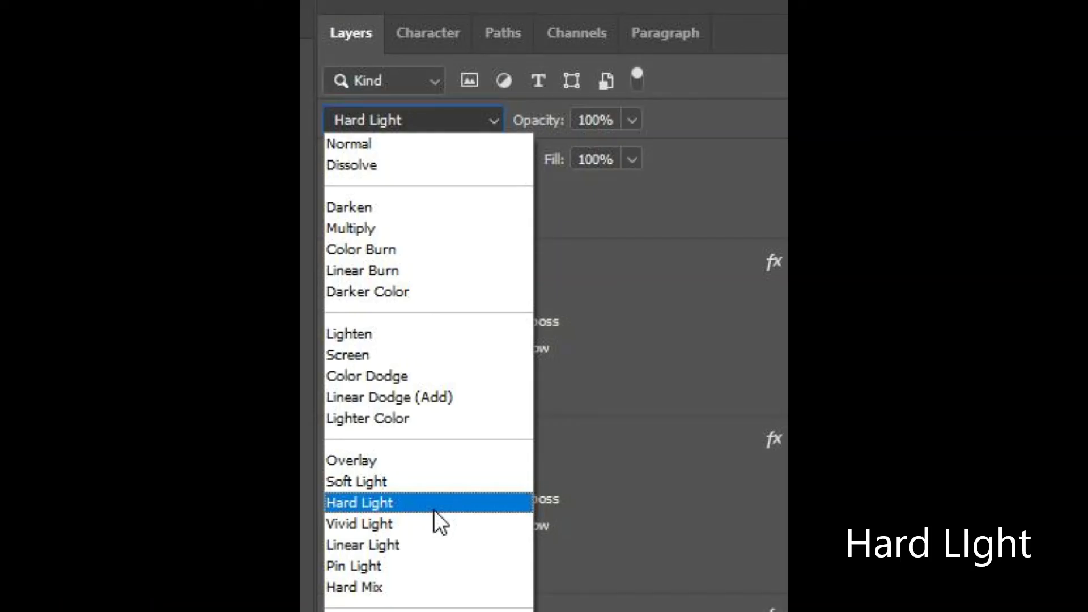
{"action": "left_click", "coordinate": [435, 505]}
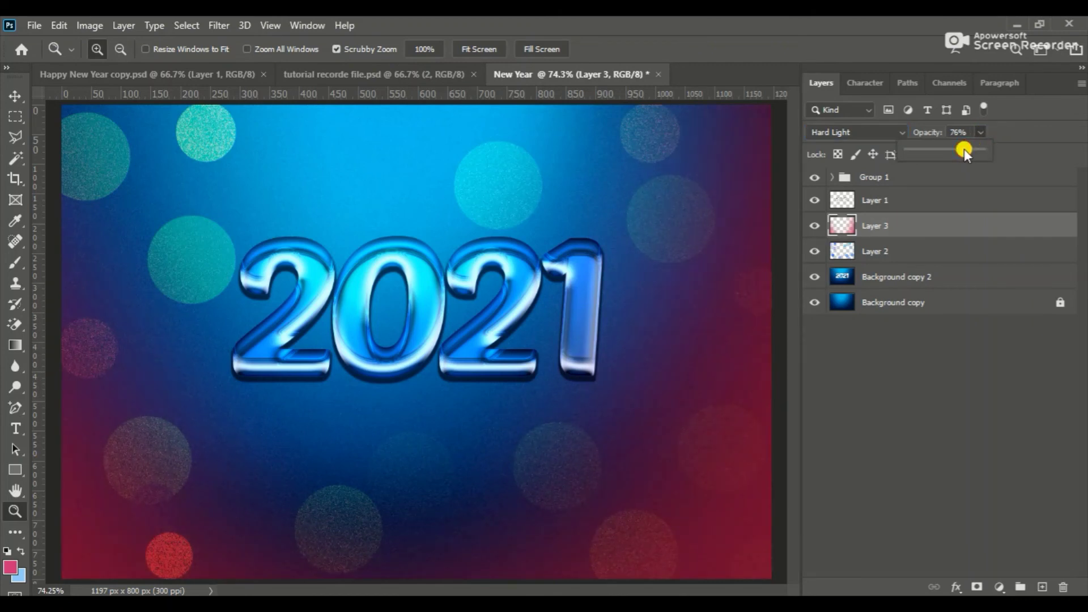
{"action": "left_click_drag", "start_coordinate": [964, 149], "coordinate": [958, 150]}
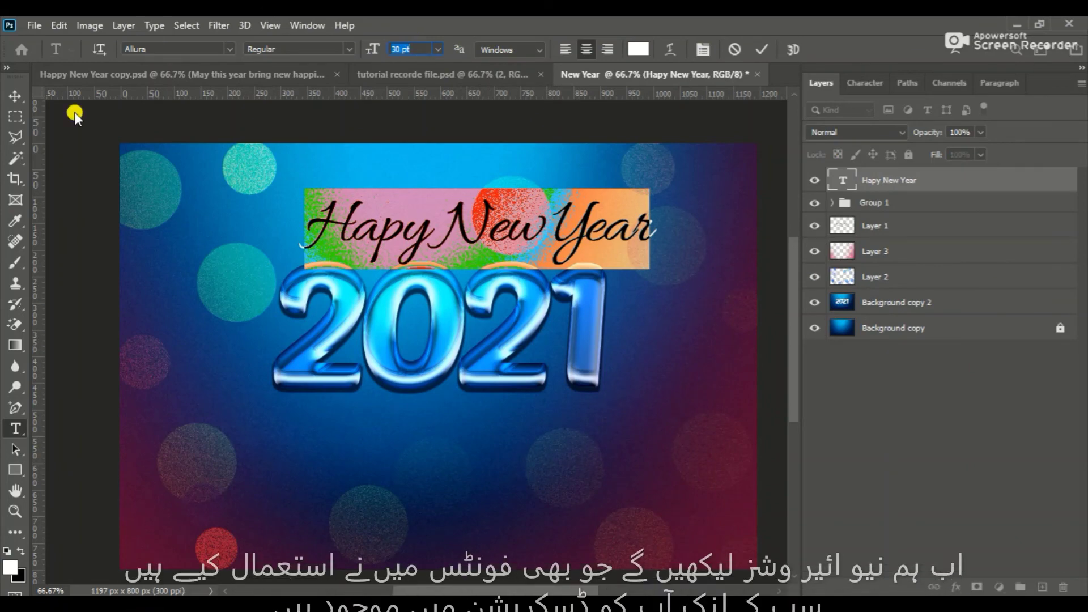
Step: Centre the "Hapy New Year" text horizontally on the canvas and nudge it up slightly above the digits
{"action": "left_click", "coordinate": [15, 96]}
{"action": "key", "text": "ctrl+a"}
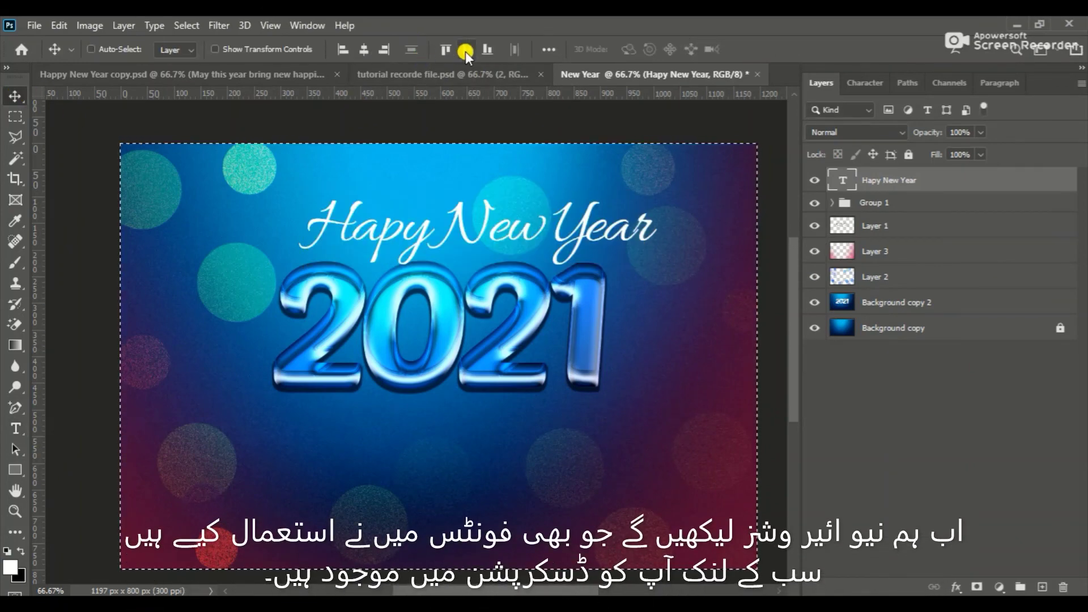
{"action": "left_click", "coordinate": [363, 49]}
{"action": "key", "text": "ctrl+d"}
{"action": "key", "text": "shift+Up"}
{"action": "key", "text": "shift+Up"}
{"action": "key", "text": "shift+Up"}
{"action": "key", "text": "Down"}
{"action": "key", "text": "Down"}
{"action": "key", "text": "Down"}
{"action": "key", "text": "Down"}
{"action": "key", "text": "Down"}
{"action": "key", "text": "Down"}
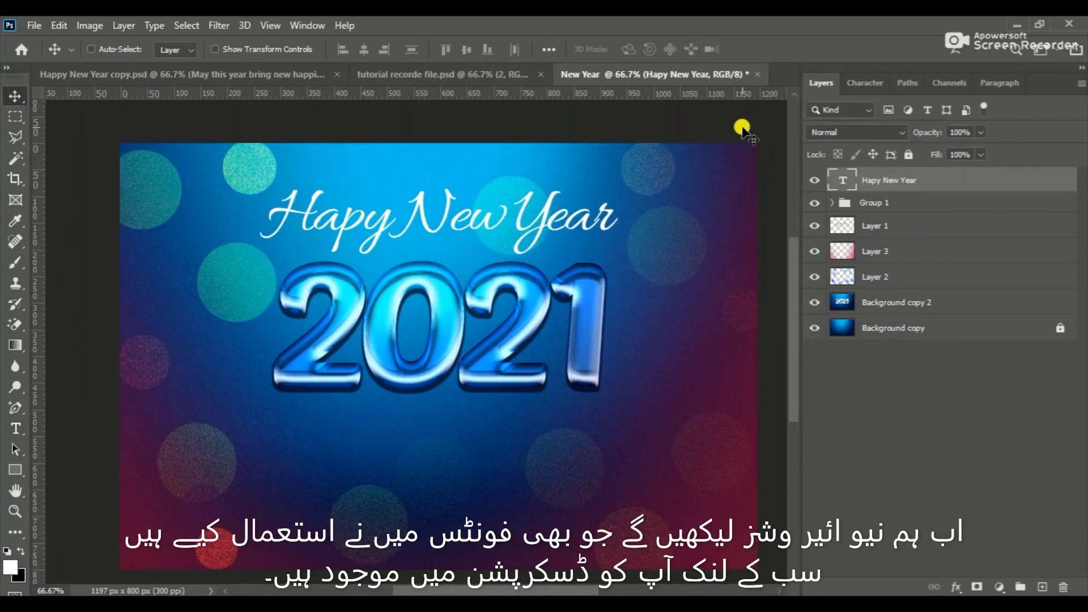
Step: Give the "Hapy New Year" text a black Drop Shadow with about 80% opacity, 3 px distance, 1% spread and 5 px size
{"action": "right_click", "coordinate": [956, 180]}
{"action": "left_click", "coordinate": [834, 36]}
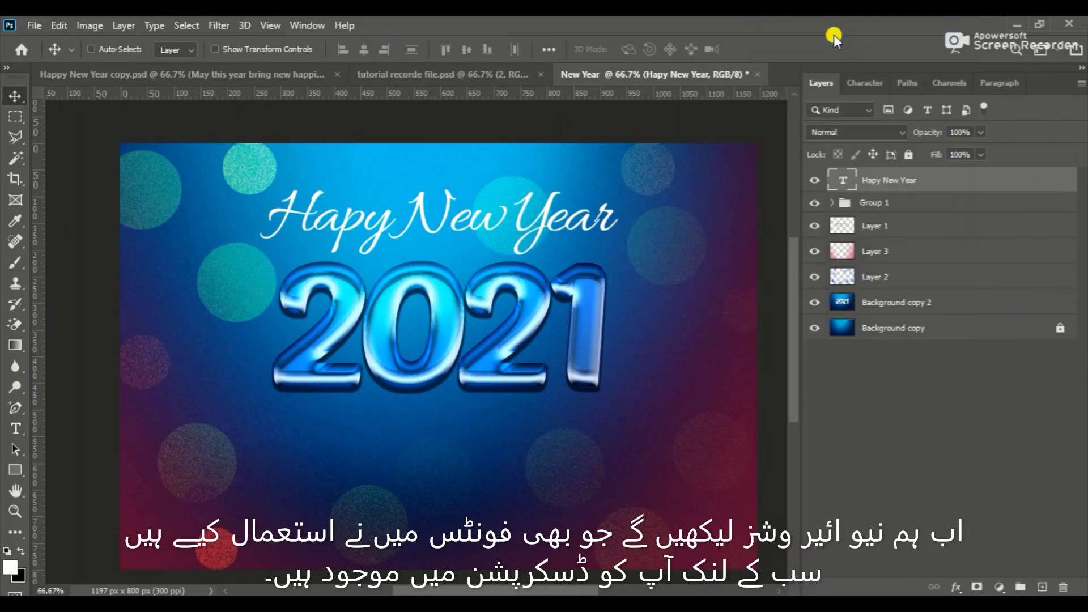
{"action": "left_click", "coordinate": [510, 374]}
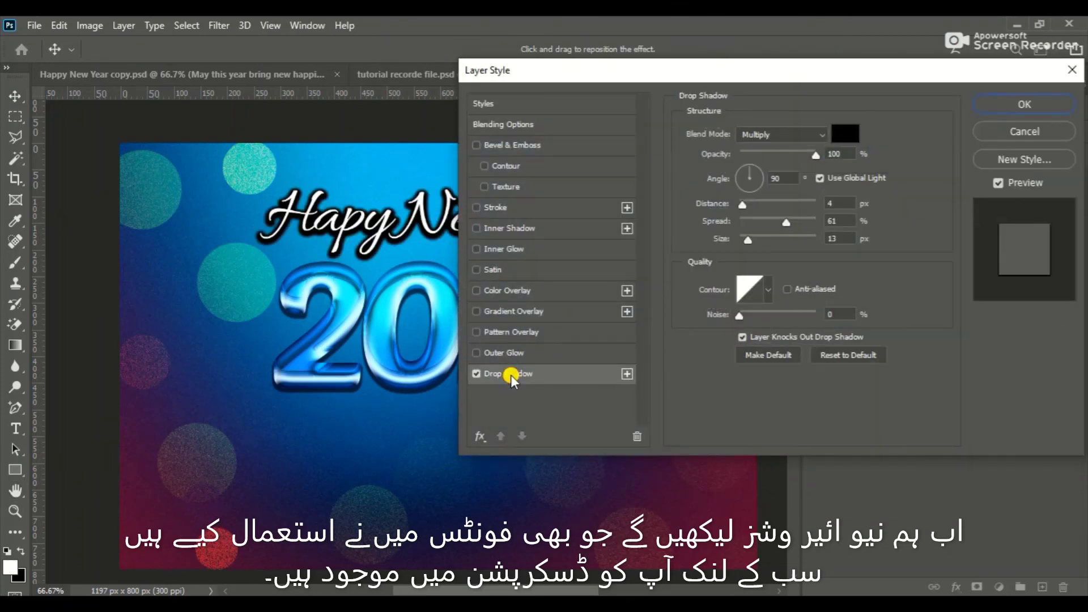
{"action": "scroll", "coordinate": [845, 220], "scroll_direction": "down", "scroll_amount": 6}
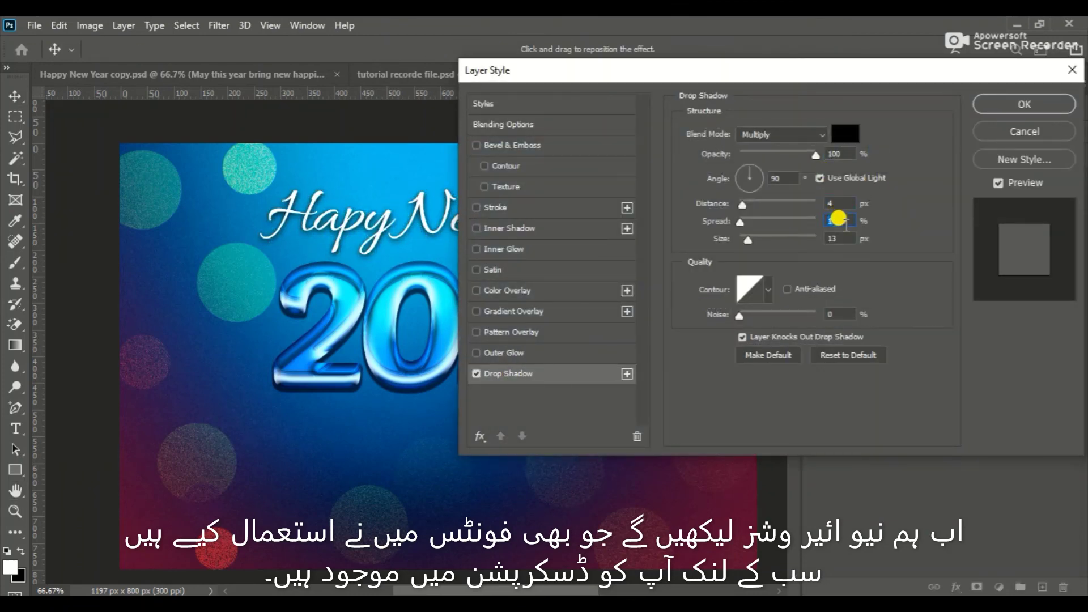
{"action": "scroll", "coordinate": [845, 203], "scroll_direction": "down", "scroll_amount": 2}
{"action": "left_click", "coordinate": [843, 237]}
{"action": "scroll", "coordinate": [844, 236], "scroll_direction": "down", "scroll_amount": 8}
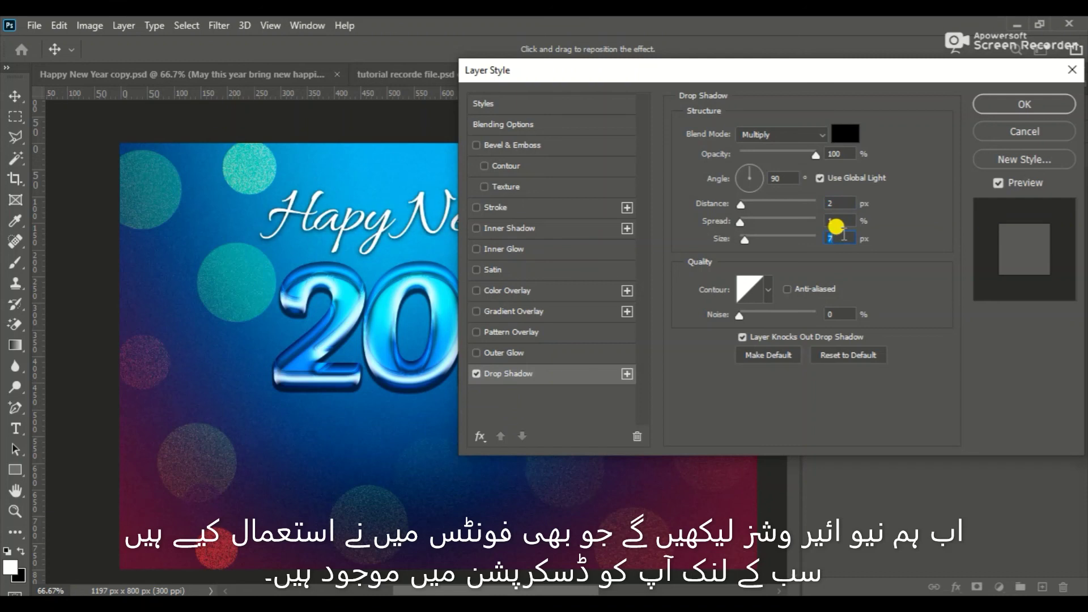
{"action": "left_click", "coordinate": [844, 203]}
{"action": "scroll", "coordinate": [845, 203], "scroll_direction": "down", "scroll_amount": 2}
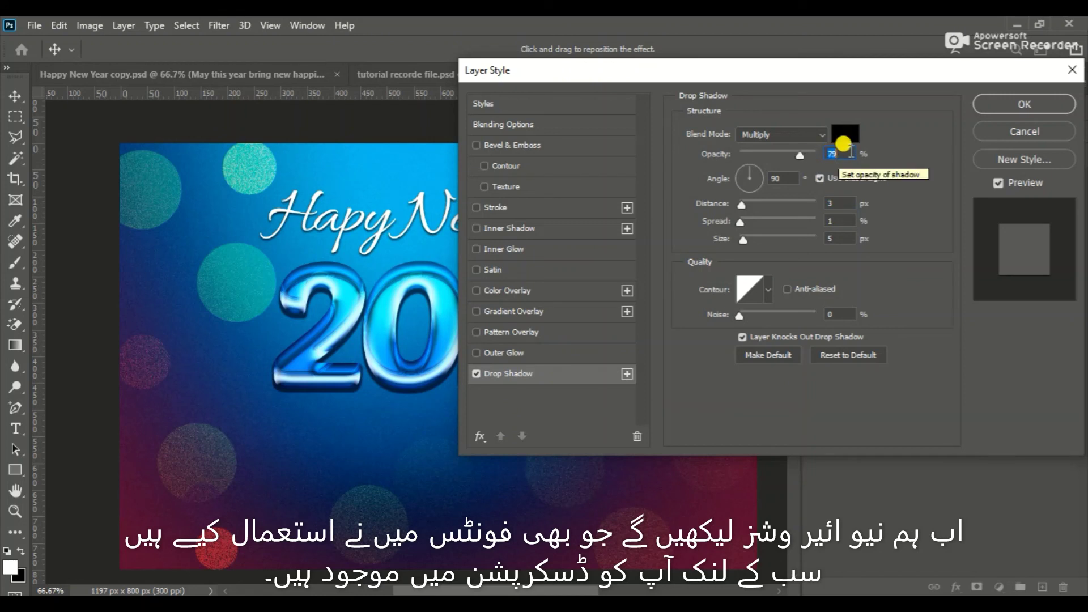
{"action": "scroll", "coordinate": [843, 144], "scroll_direction": "up", "scroll_amount": 1}
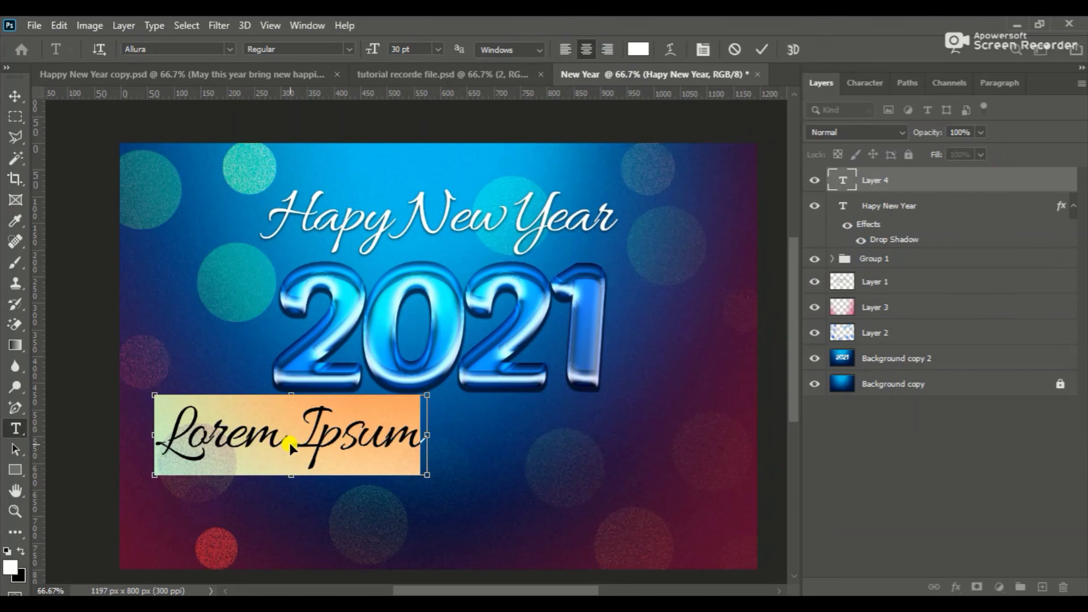
Step: Paste the three-line wish message starting "May this year bring new happiness" below the digits and centre it horizontally on the canvas
{"action": "key", "text": "ctrl+v"}
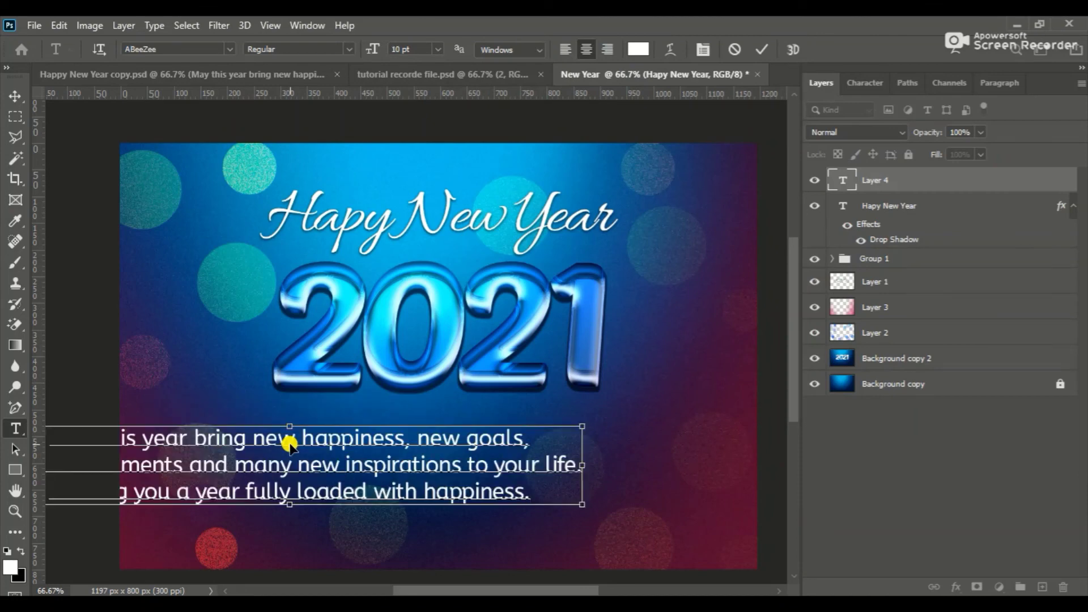
{"action": "key", "text": "ctrl+a"}
{"action": "key", "text": "ctrl+Return"}
{"action": "key", "text": "v"}
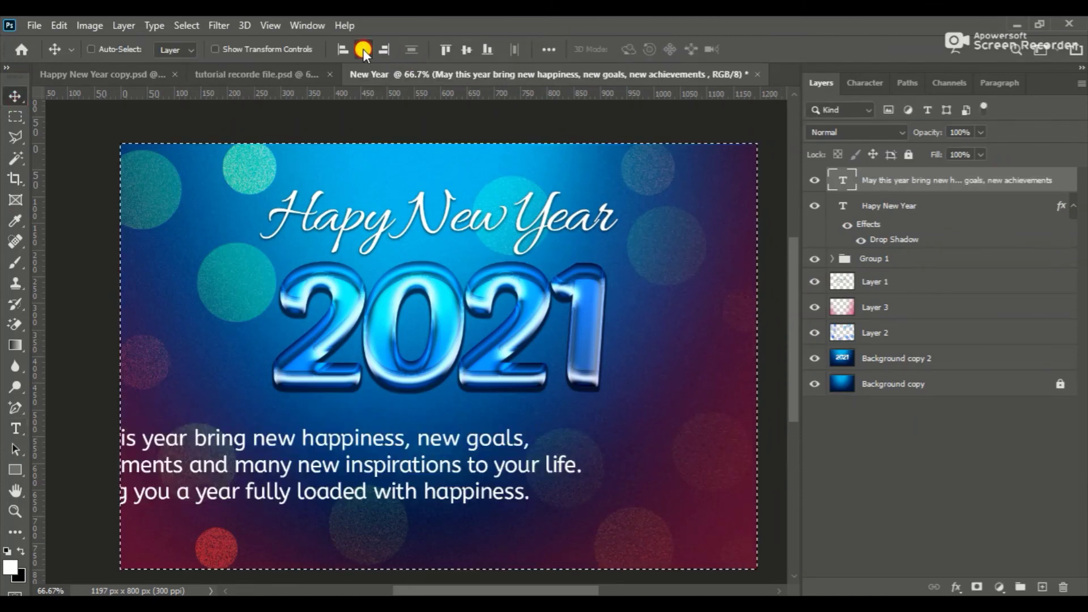
{"action": "left_click", "coordinate": [364, 49]}
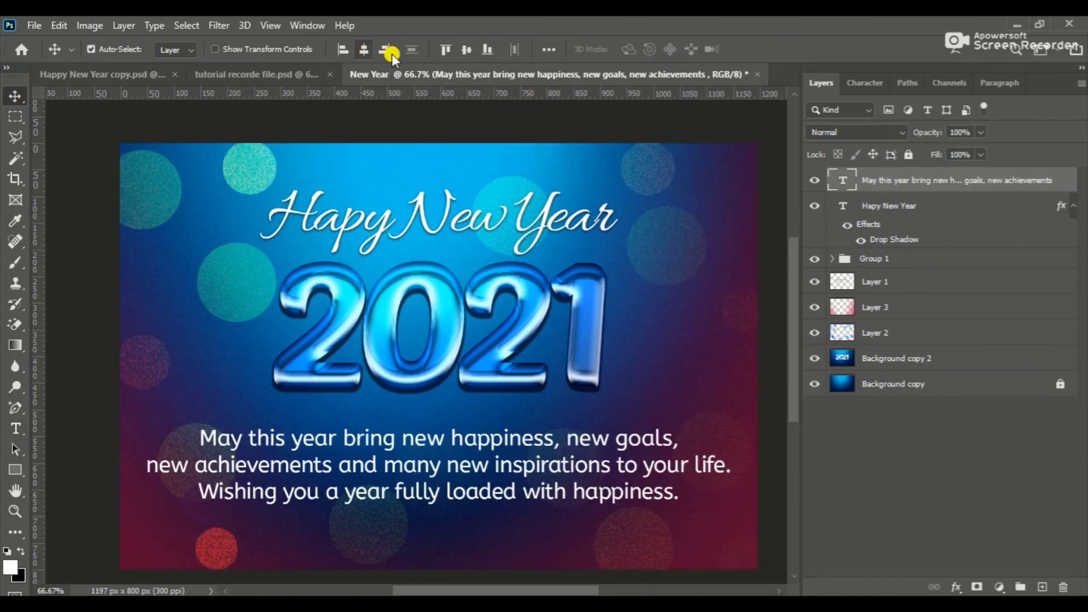
Step: Copy the "Hapy New Year" layer's Drop Shadow style onto the wish message and nudge the message up closer to the digits
{"action": "right_click", "coordinate": [882, 224]}
{"action": "left_click", "coordinate": [929, 420]}
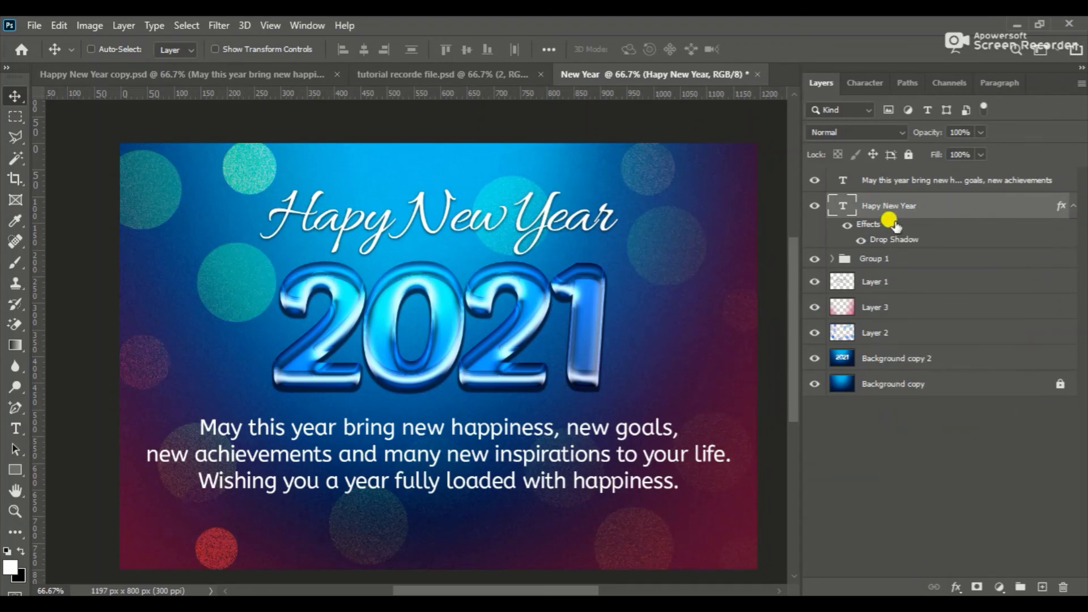
{"action": "right_click", "coordinate": [906, 180]}
{"action": "left_click", "coordinate": [768, 568]}
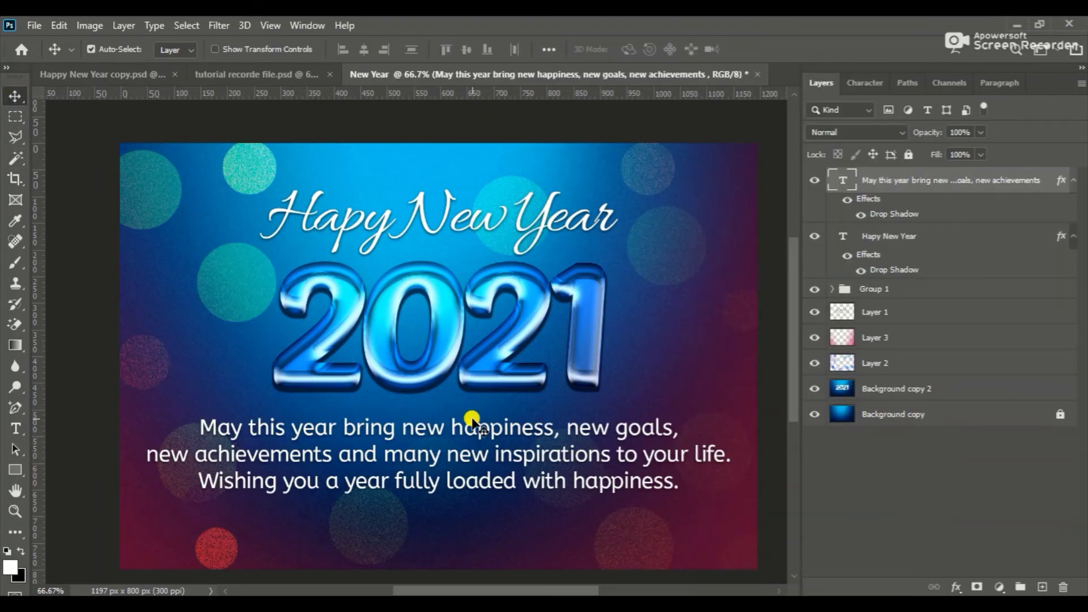
{"action": "key", "text": "shift+Up"}
{"action": "key", "text": "shift+Up"}
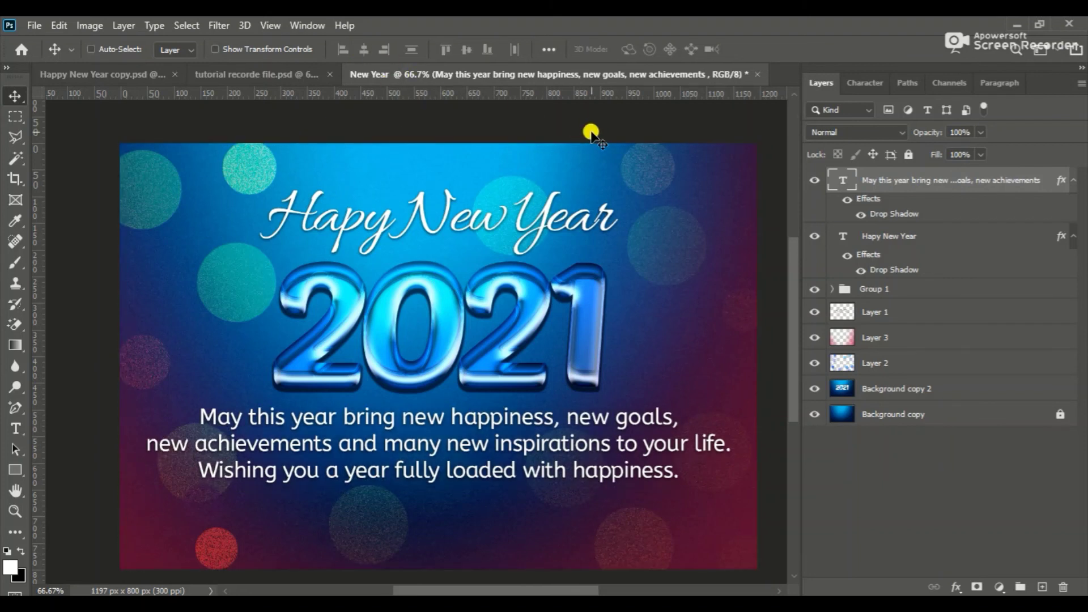
{"action": "key", "text": "shift+Down"}
Step: Add a 10 pt script signature with "from" and the sender's name, and place it below the wish message in the card's lower-right area
{"action": "key", "text": "t"}
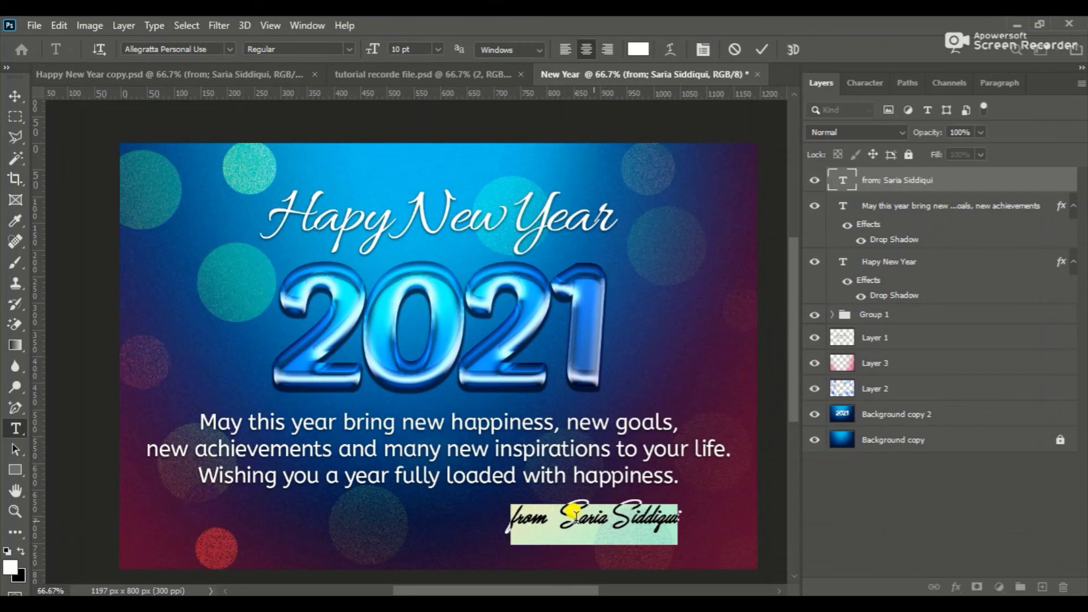
{"action": "left_click", "coordinate": [15, 96]}
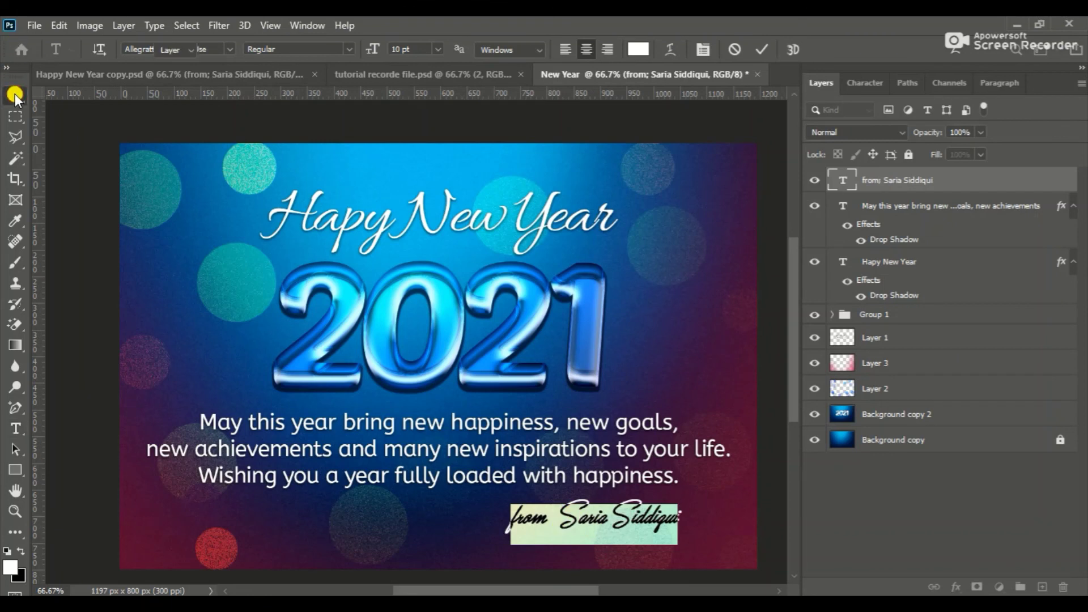
{"action": "left_click_drag", "start_coordinate": [632, 529], "coordinate": [660, 513]}
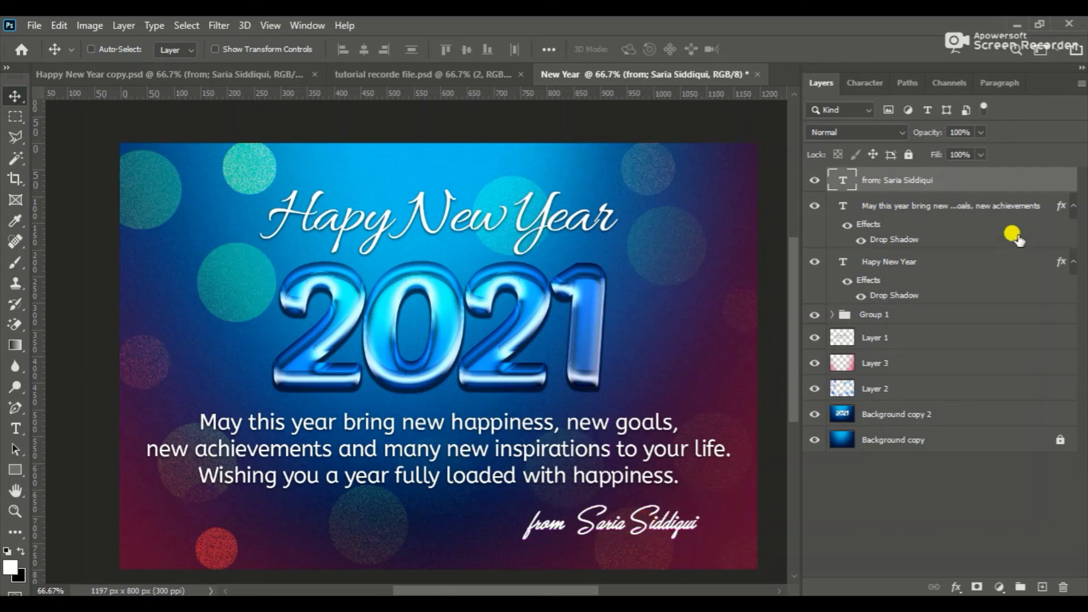